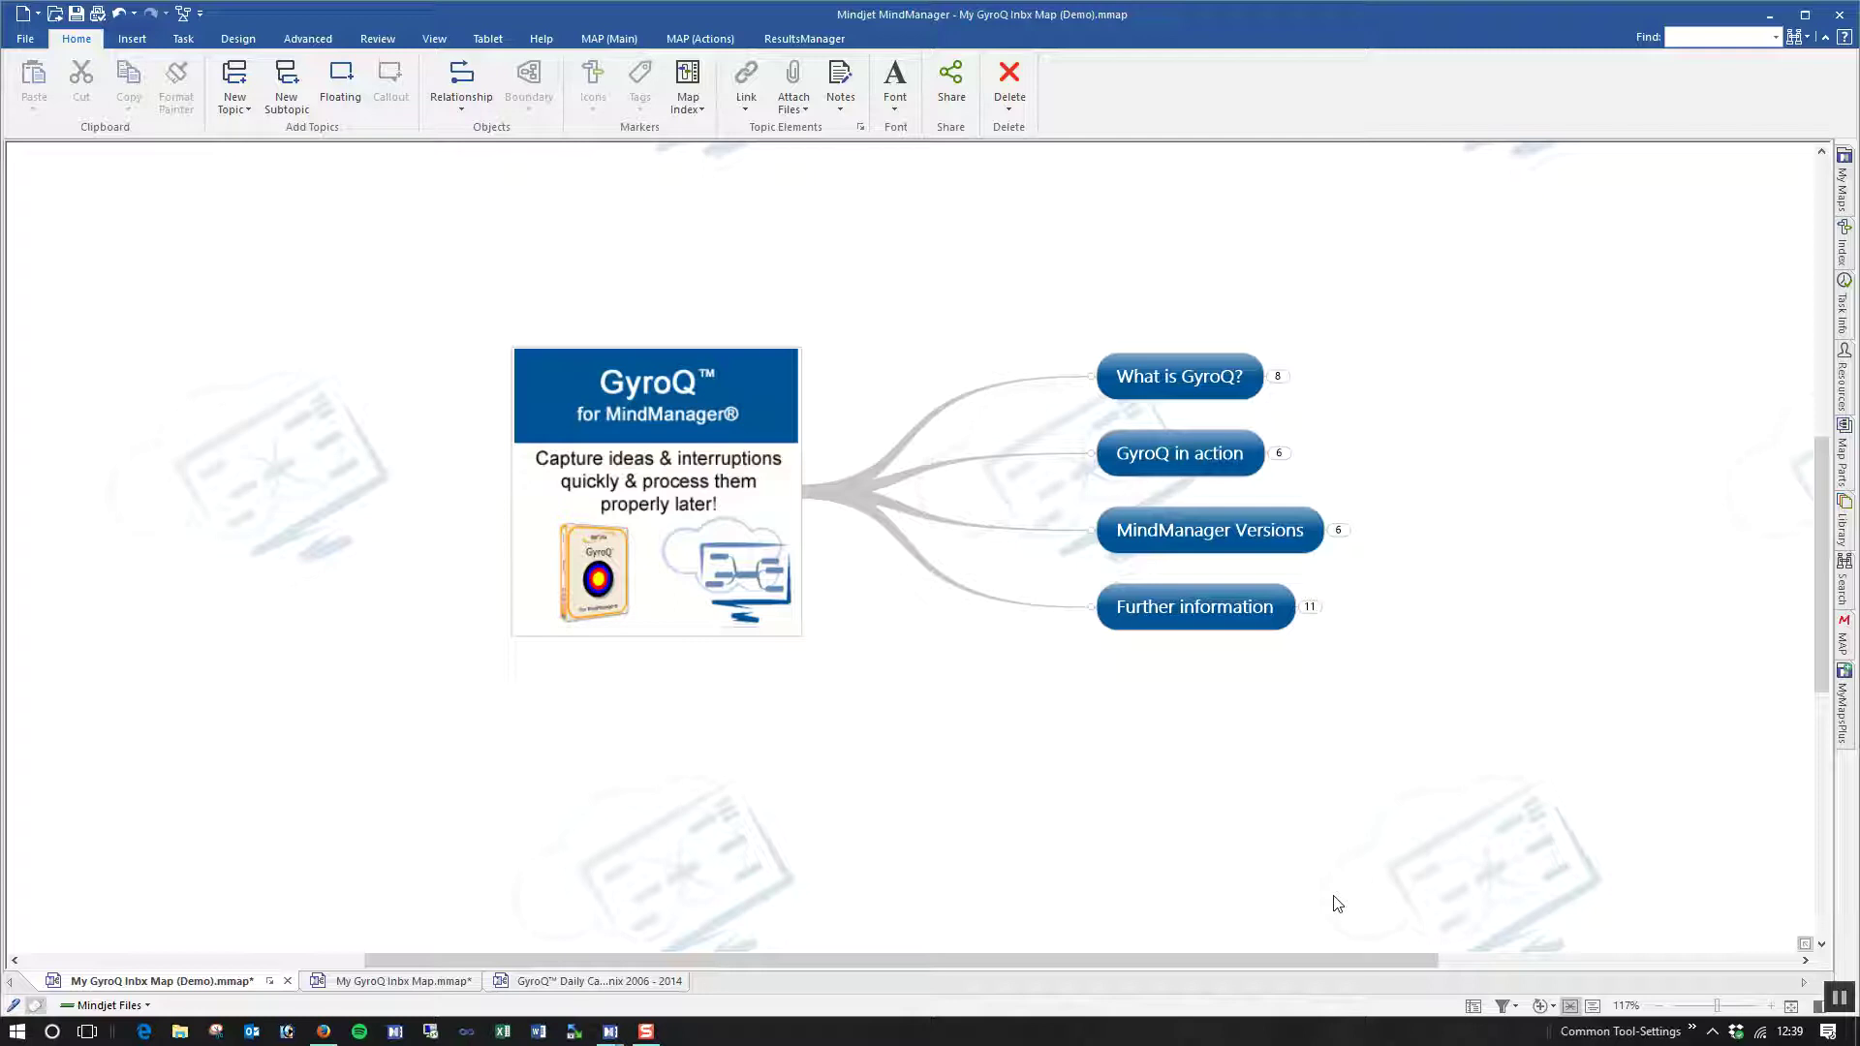
Step: Collapse 'What is GyroQ?' and expand 'GyroQ in action', briefly showing the keyboard shortcut subtopics
{"action": "left_click", "coordinate": [1277, 376]}
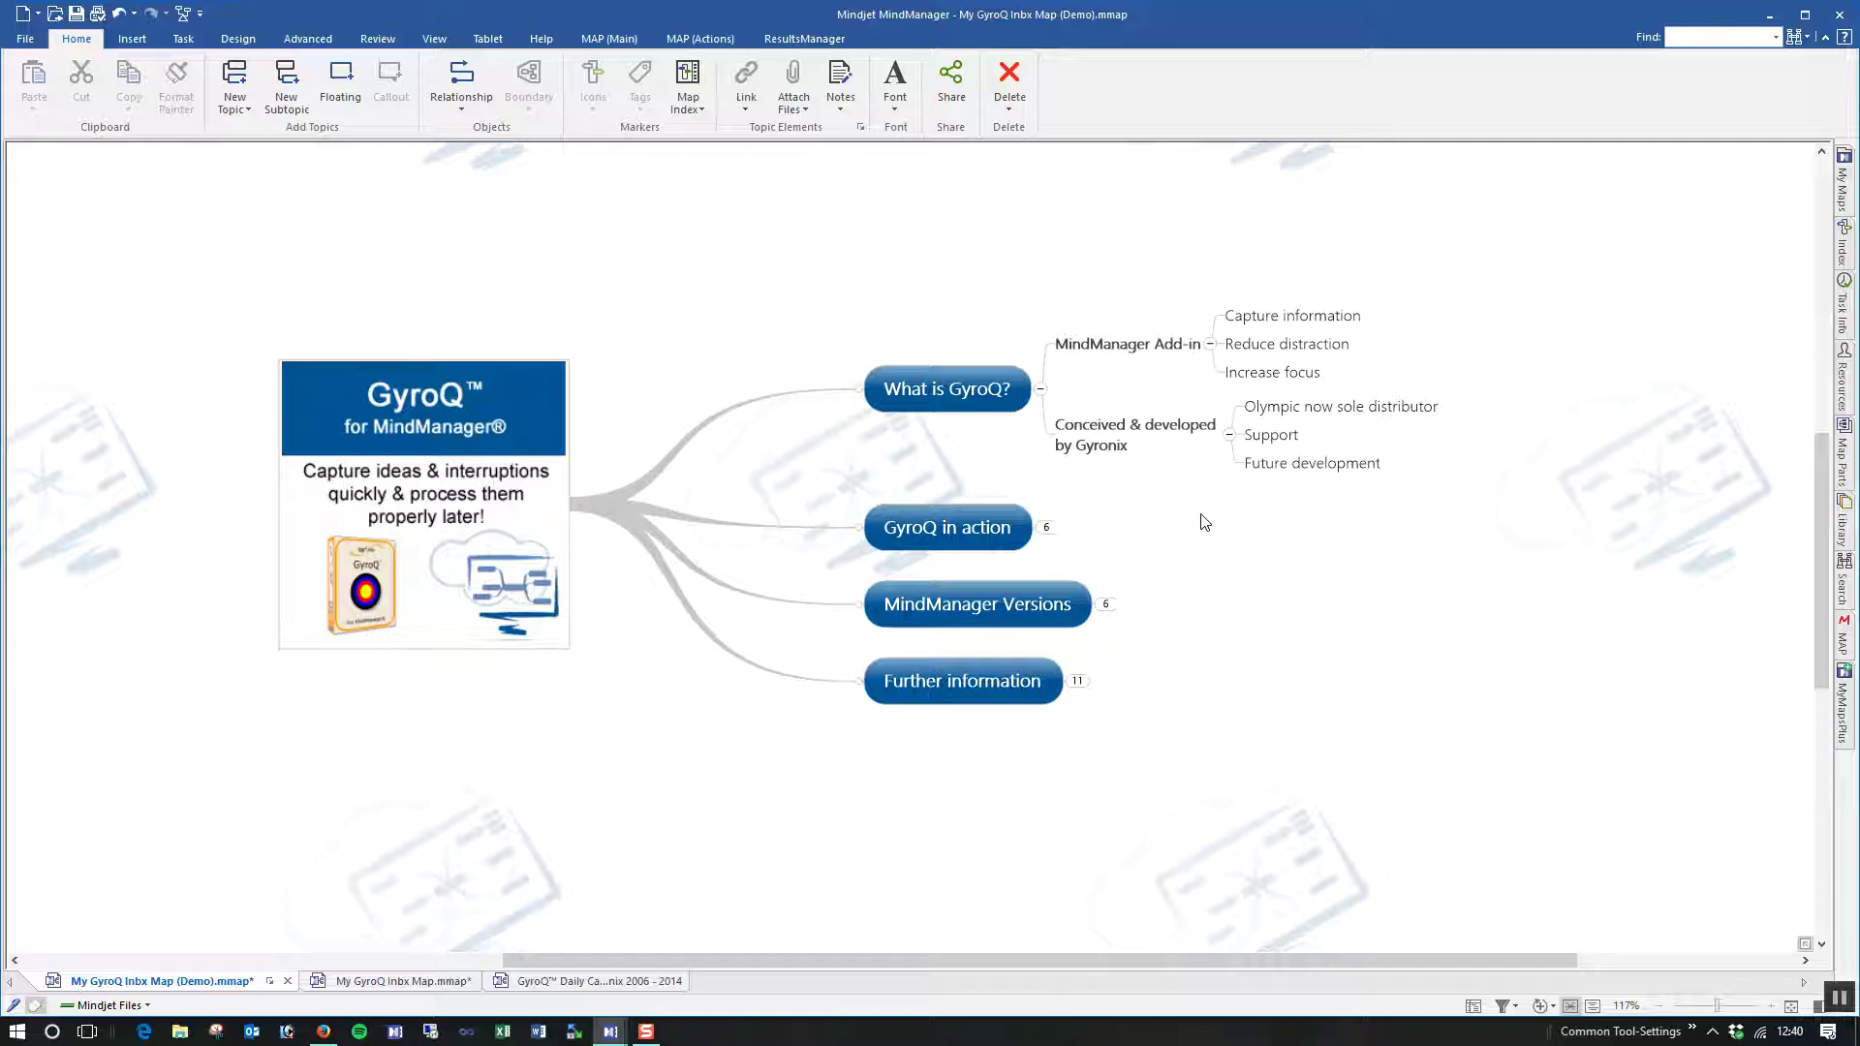
{"action": "left_click", "coordinate": [1041, 389]}
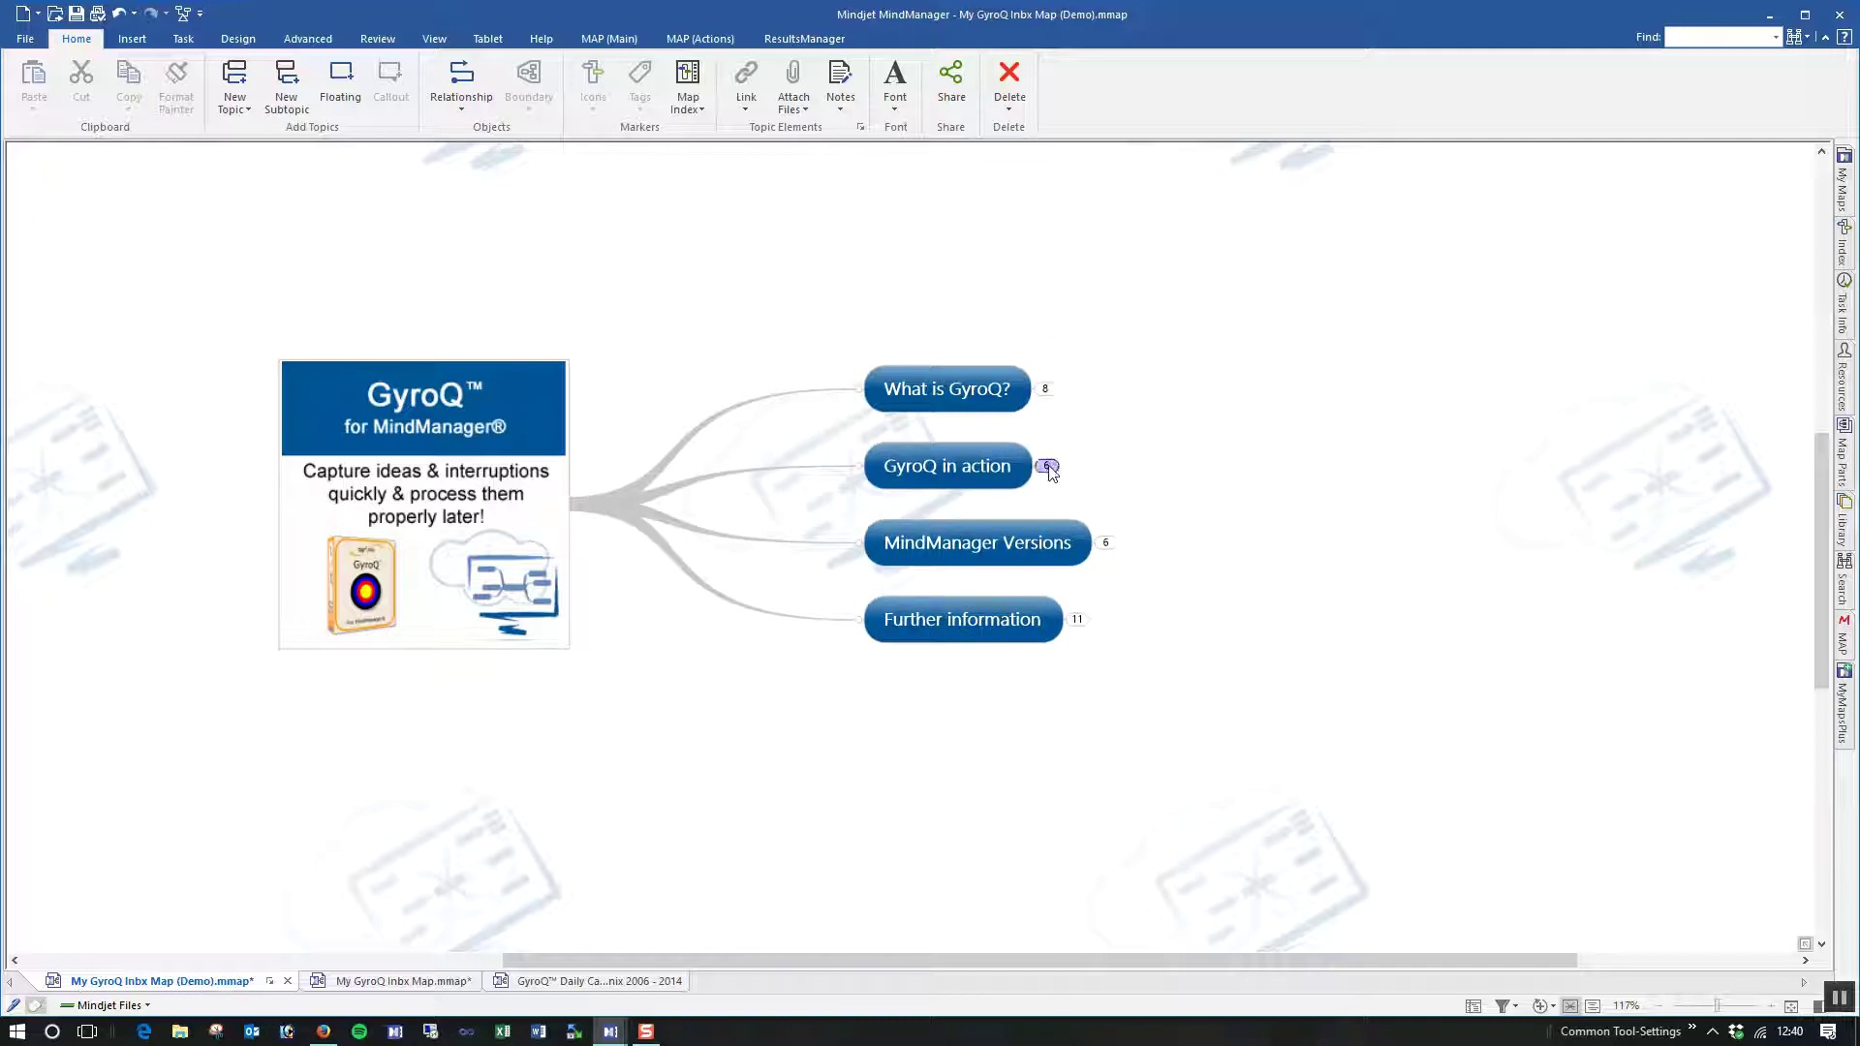
{"action": "left_click", "coordinate": [1043, 466]}
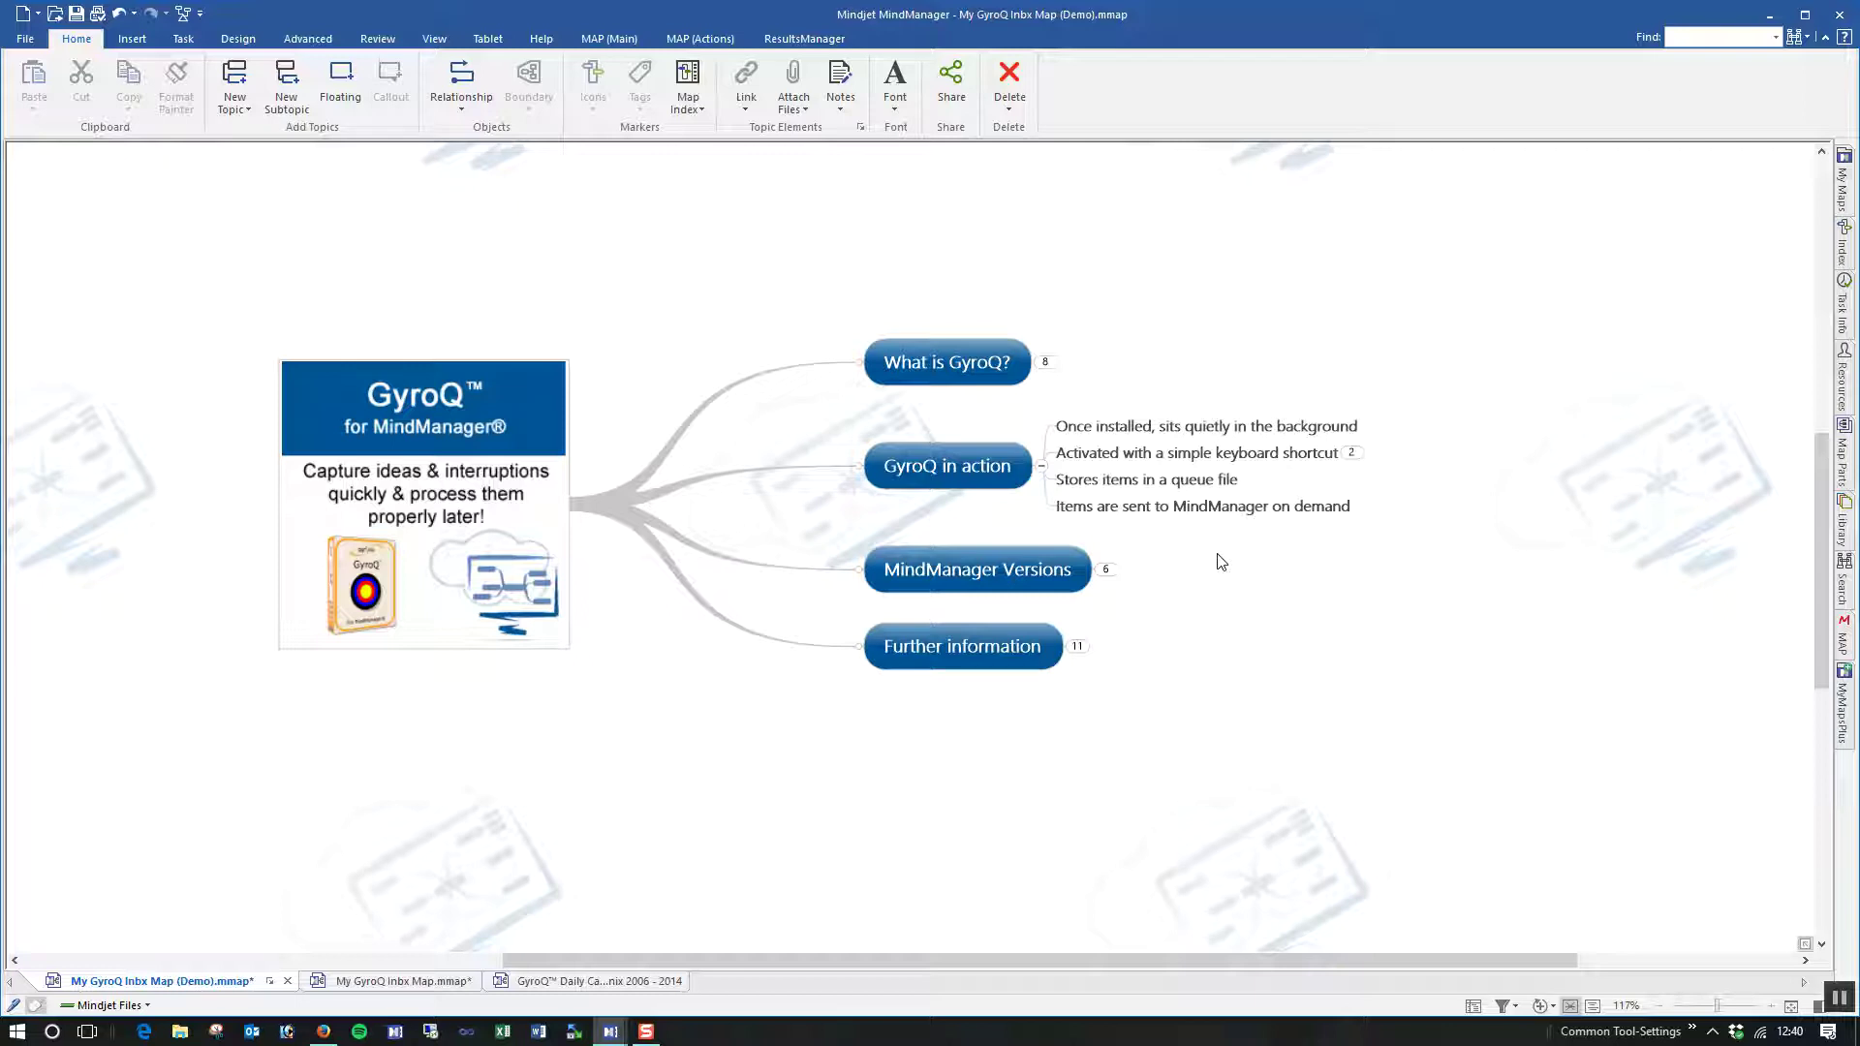
{"action": "left_click", "coordinate": [1349, 455]}
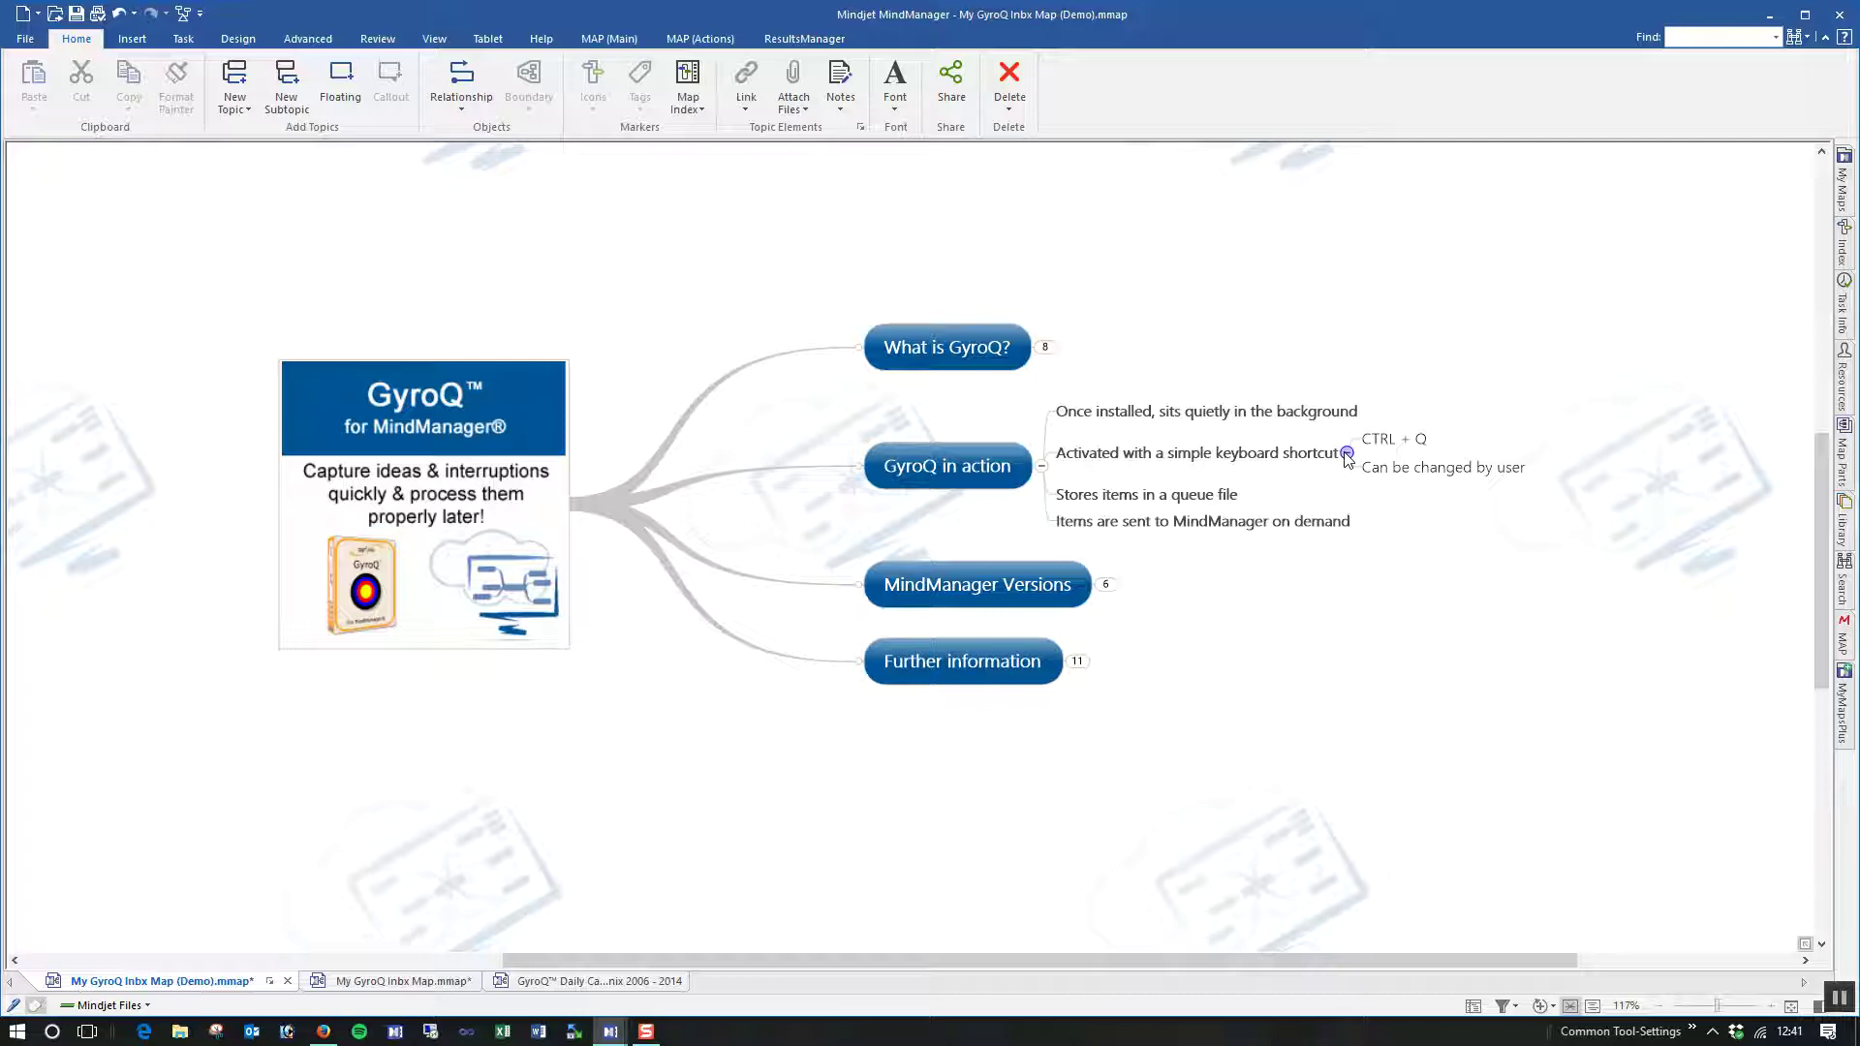
{"action": "left_click", "coordinate": [1347, 454]}
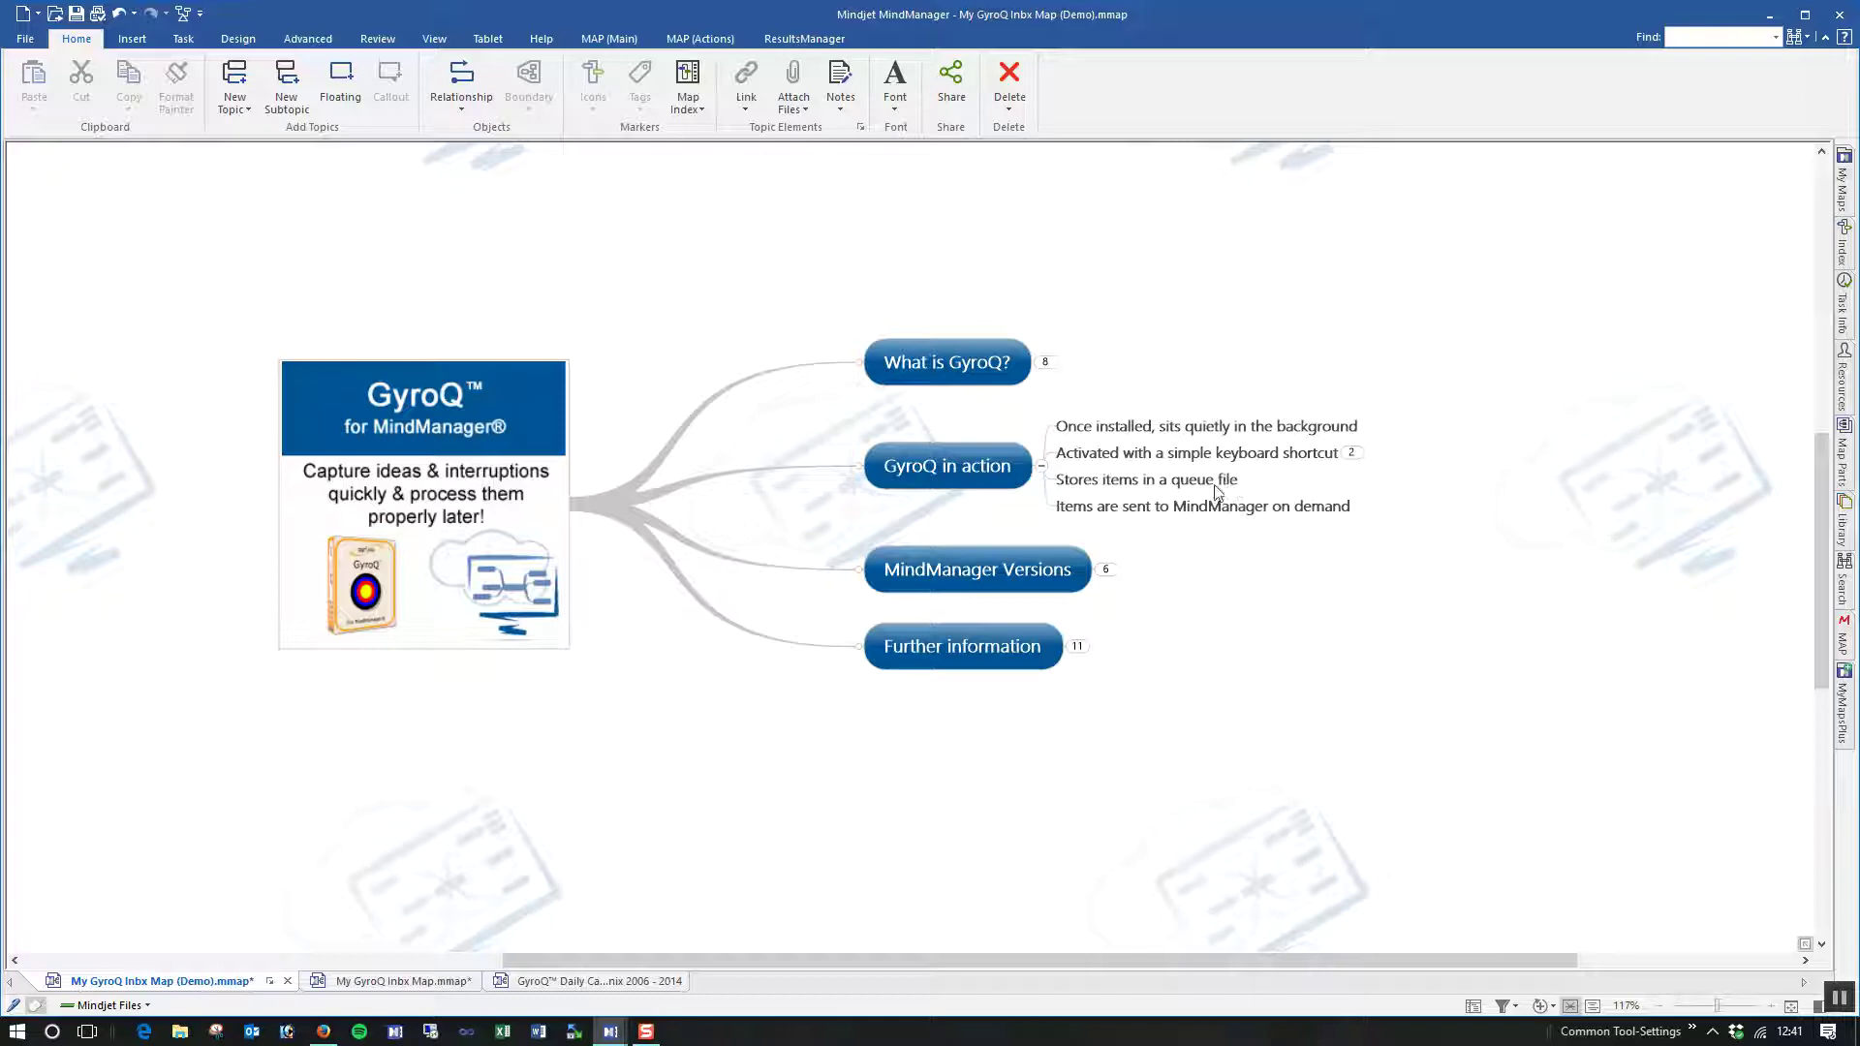
Step: Switch to Firefox and scroll to the top of the Olympic Limited page
{"action": "left_click", "coordinate": [325, 1033]}
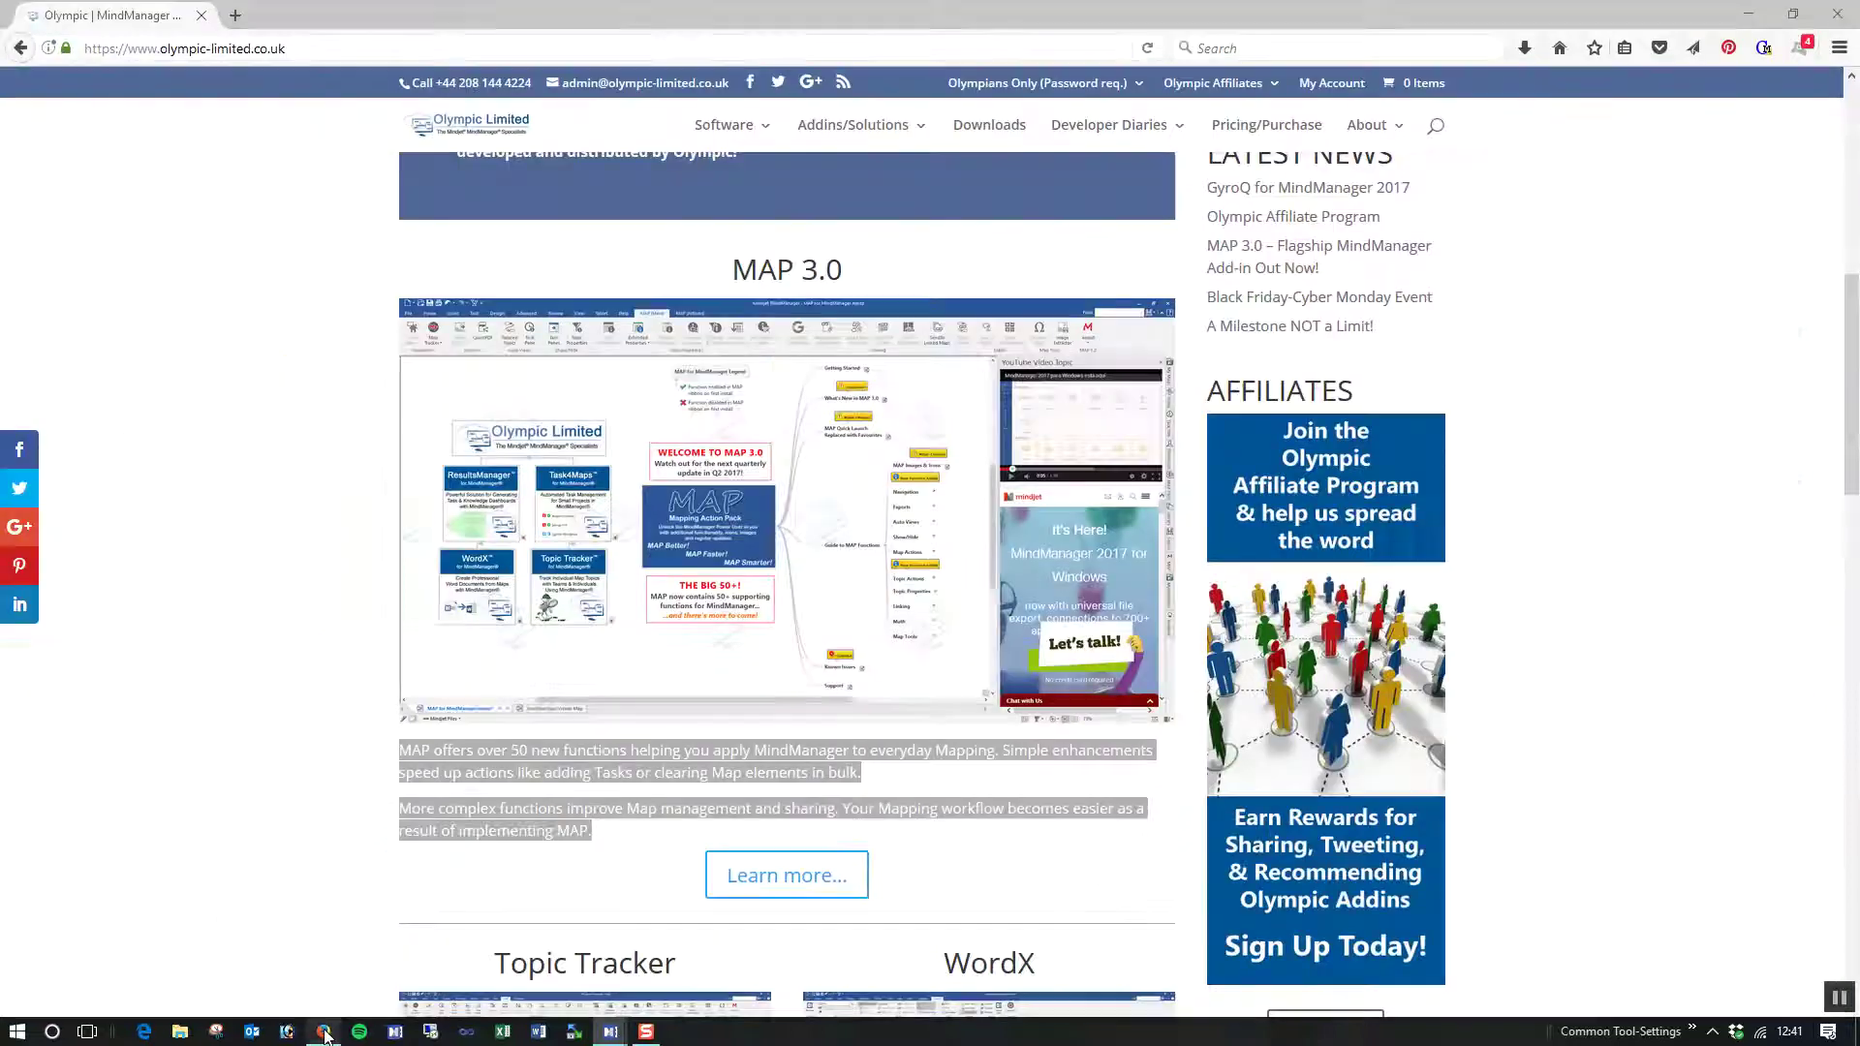
{"action": "scroll", "coordinate": [417, 527], "scroll_direction": "up", "scroll_amount": 4}
{"action": "scroll", "coordinate": [418, 527], "scroll_direction": "up", "scroll_amount": 3}
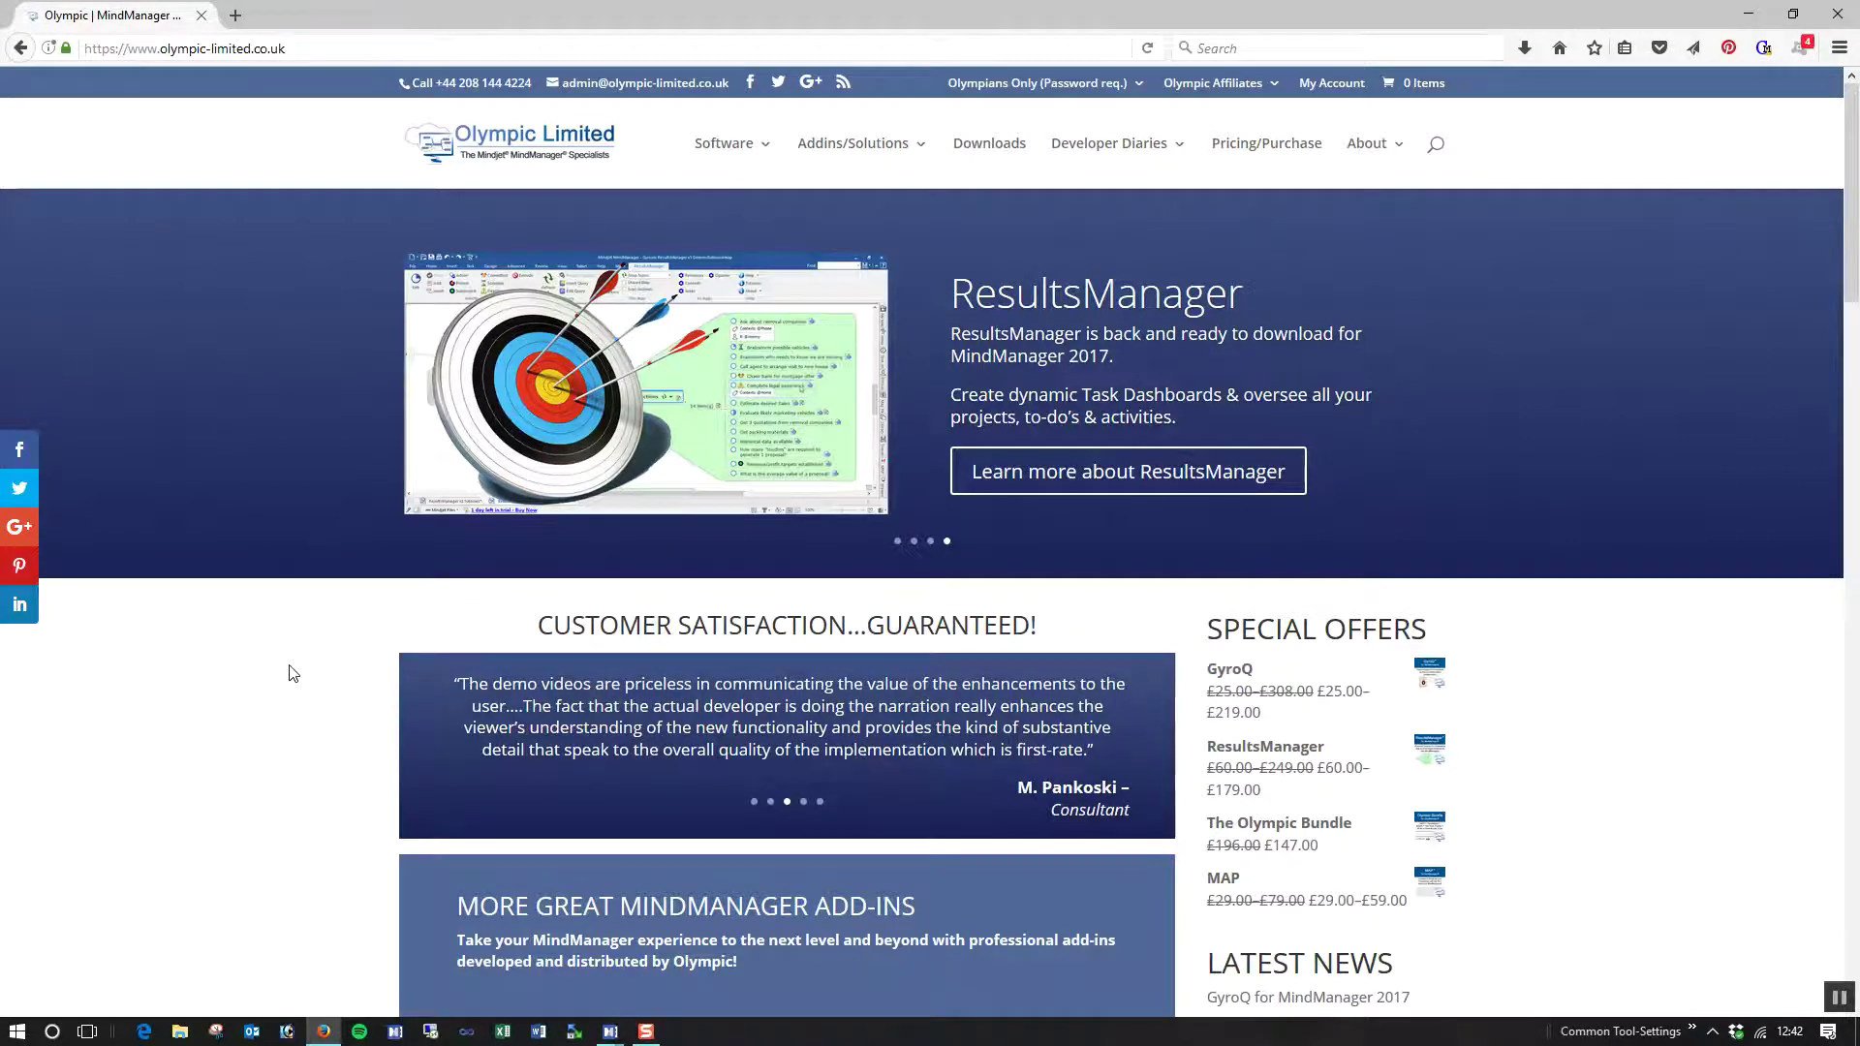
Step: Add the idea 'Create GyroQ Help Map' to the GyroQ queue
{"action": "key", "text": "ctrl+alt+g"}
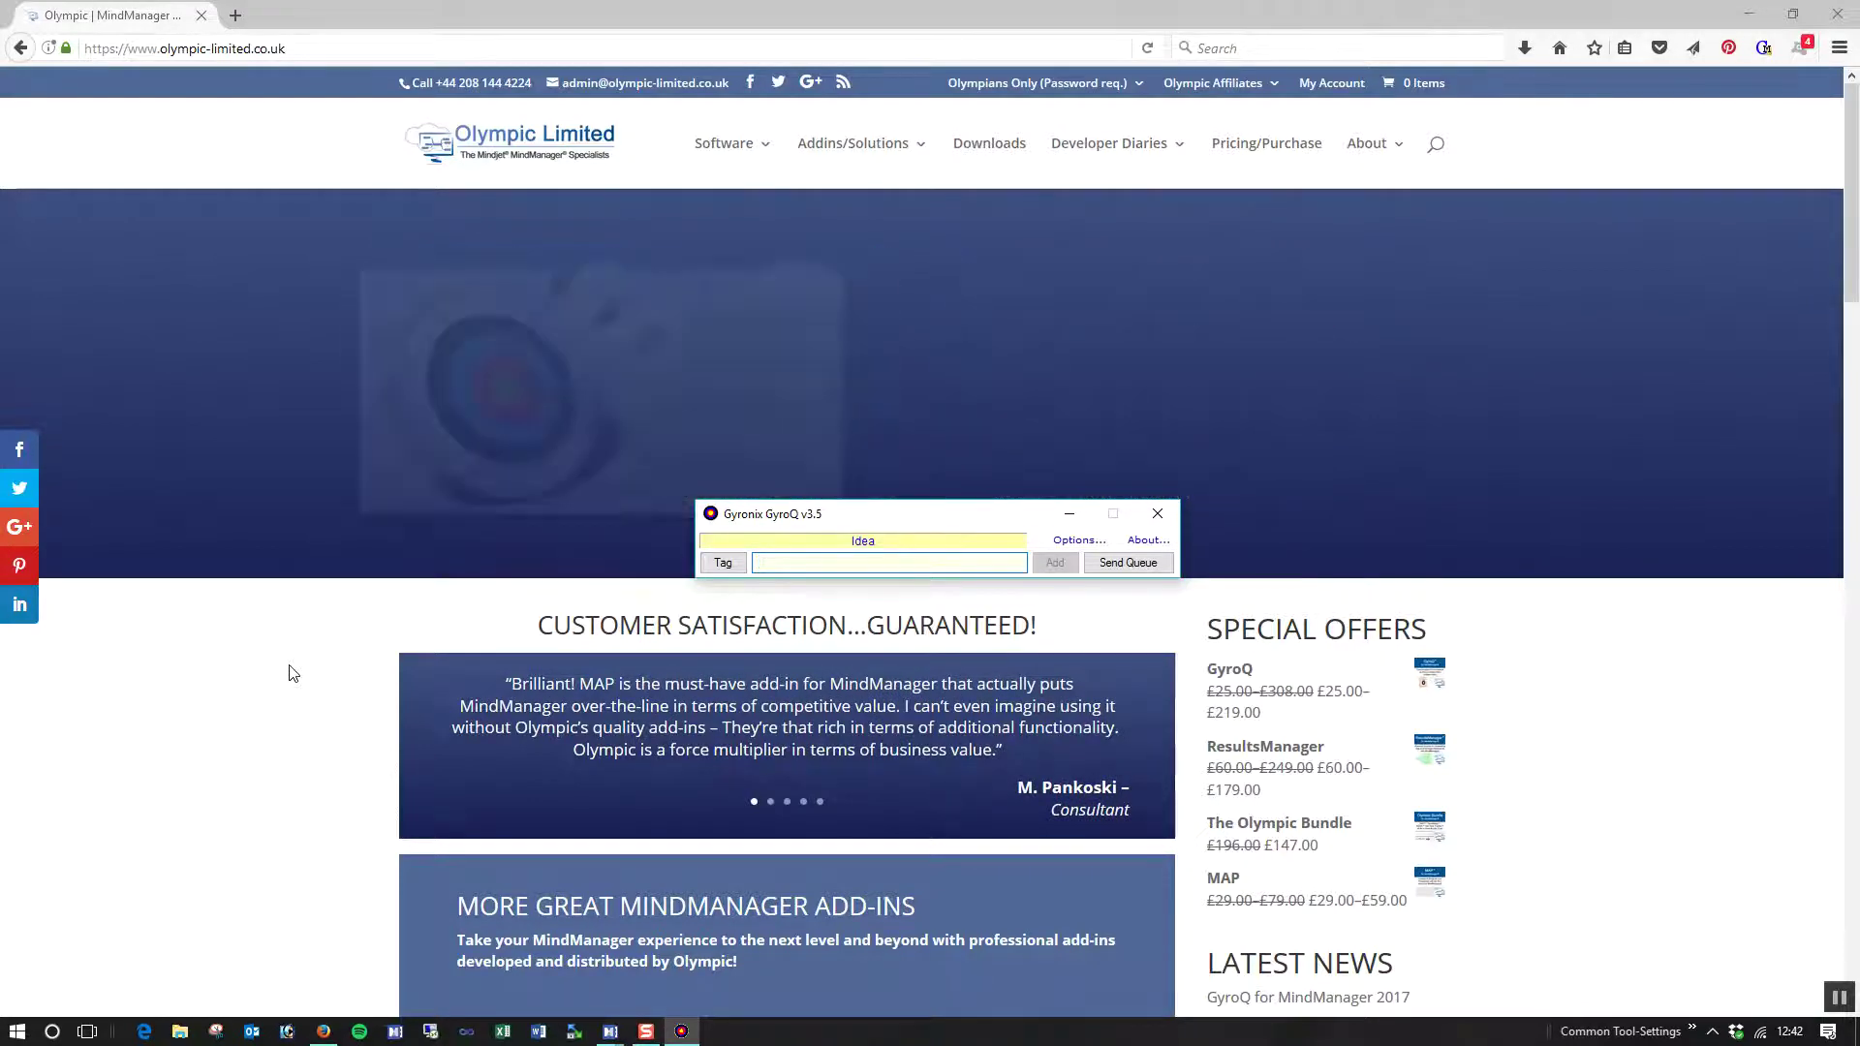
{"action": "type", "text": "Create"}
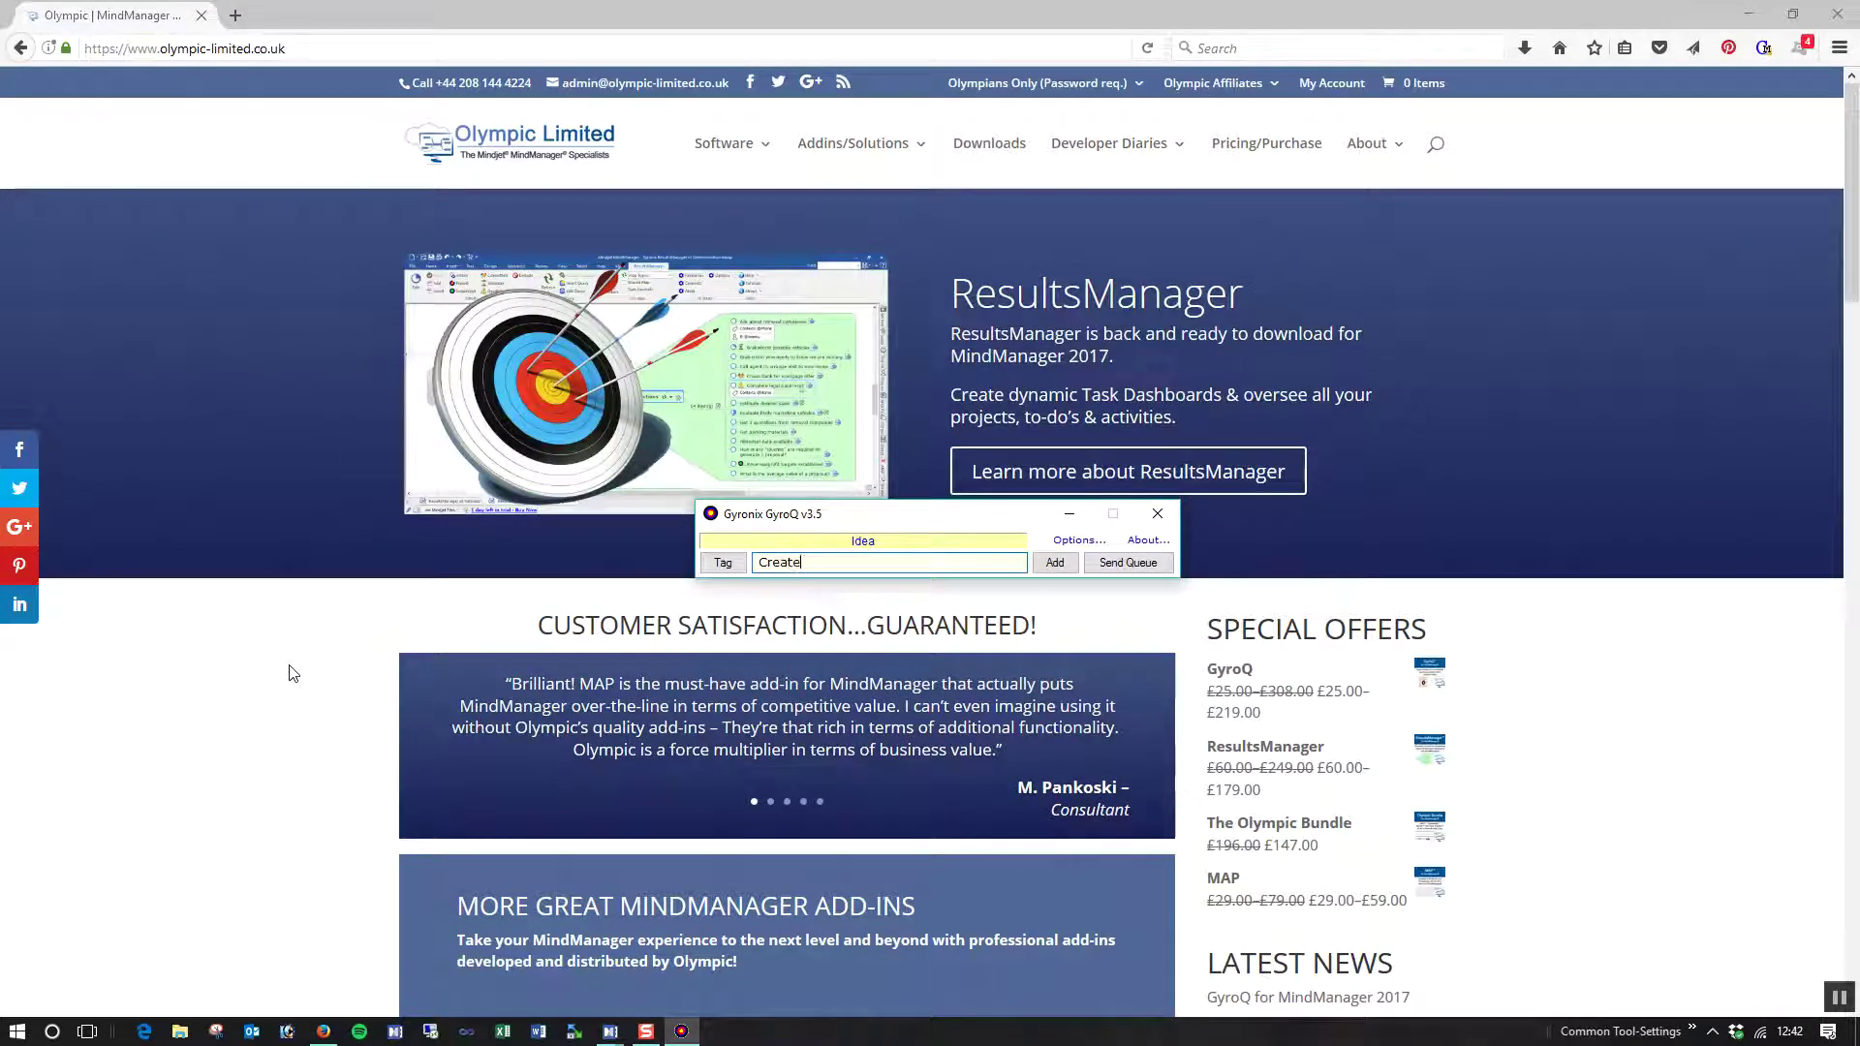
{"action": "type", "text": " GyroQ "}
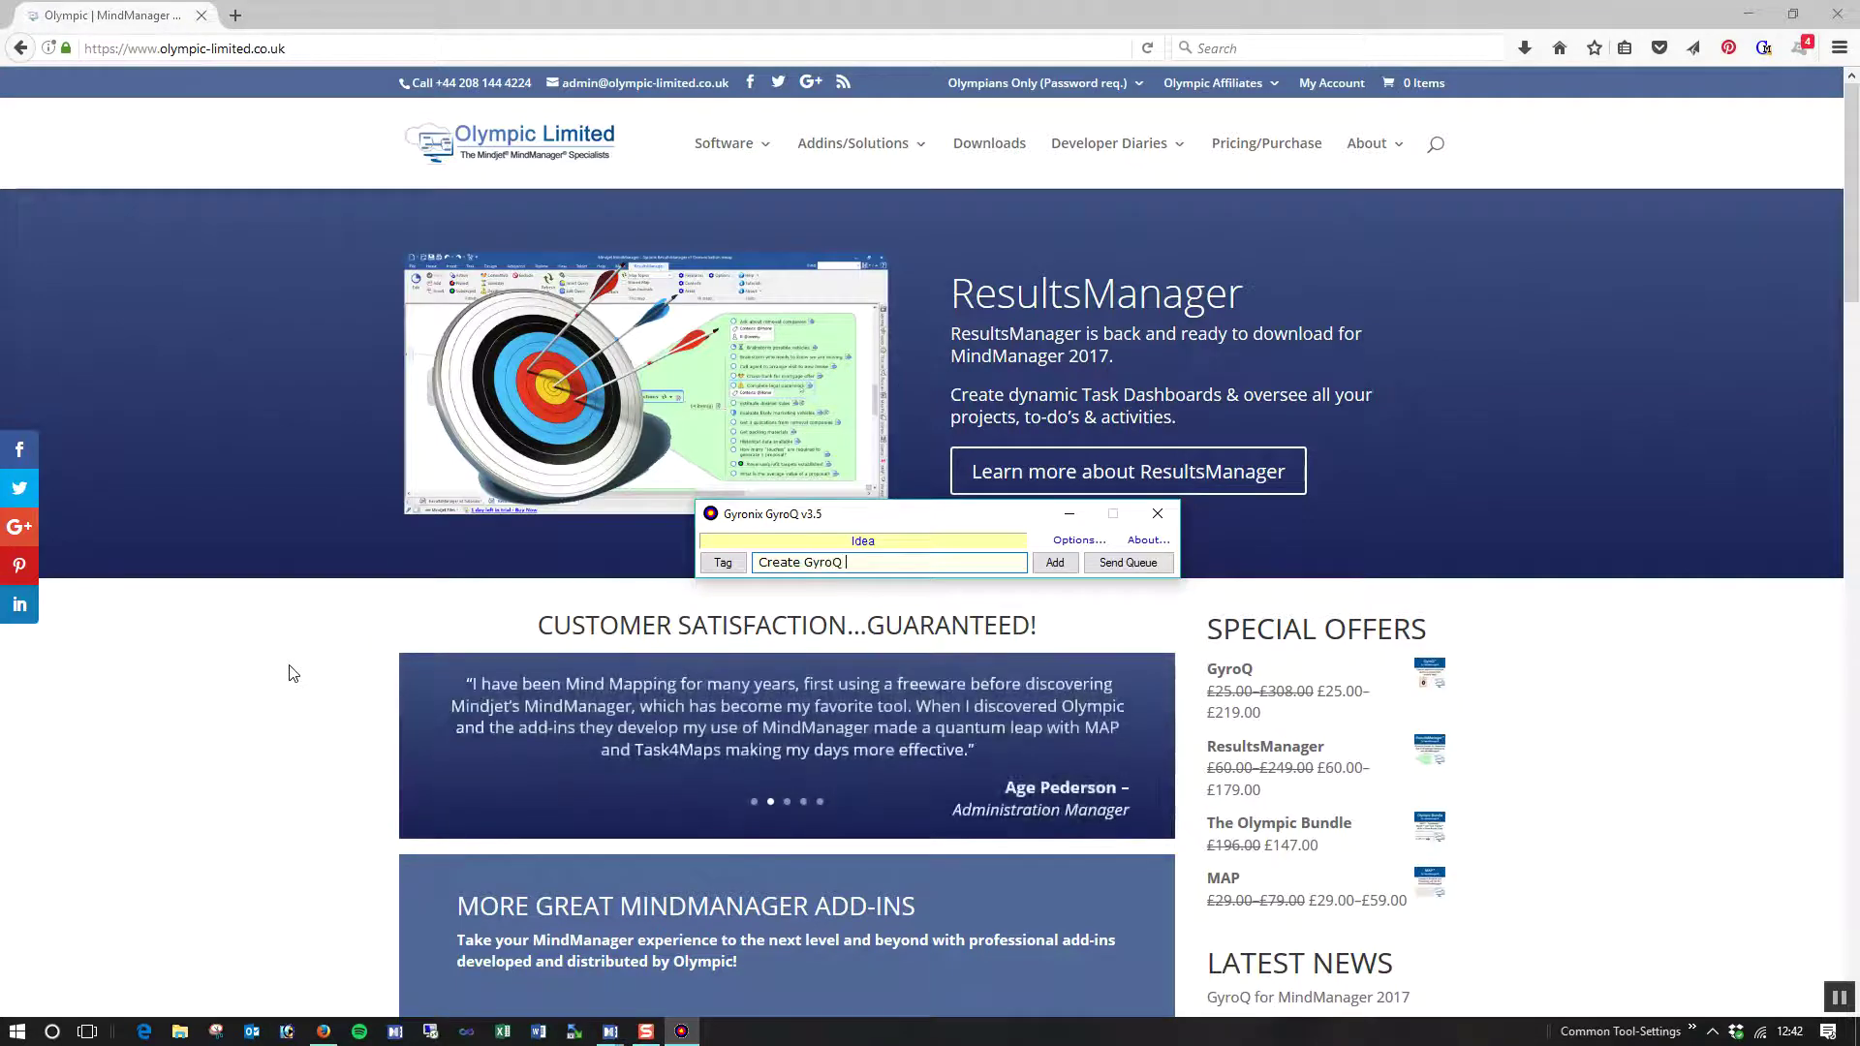
{"action": "type", "text": "Help Map"}
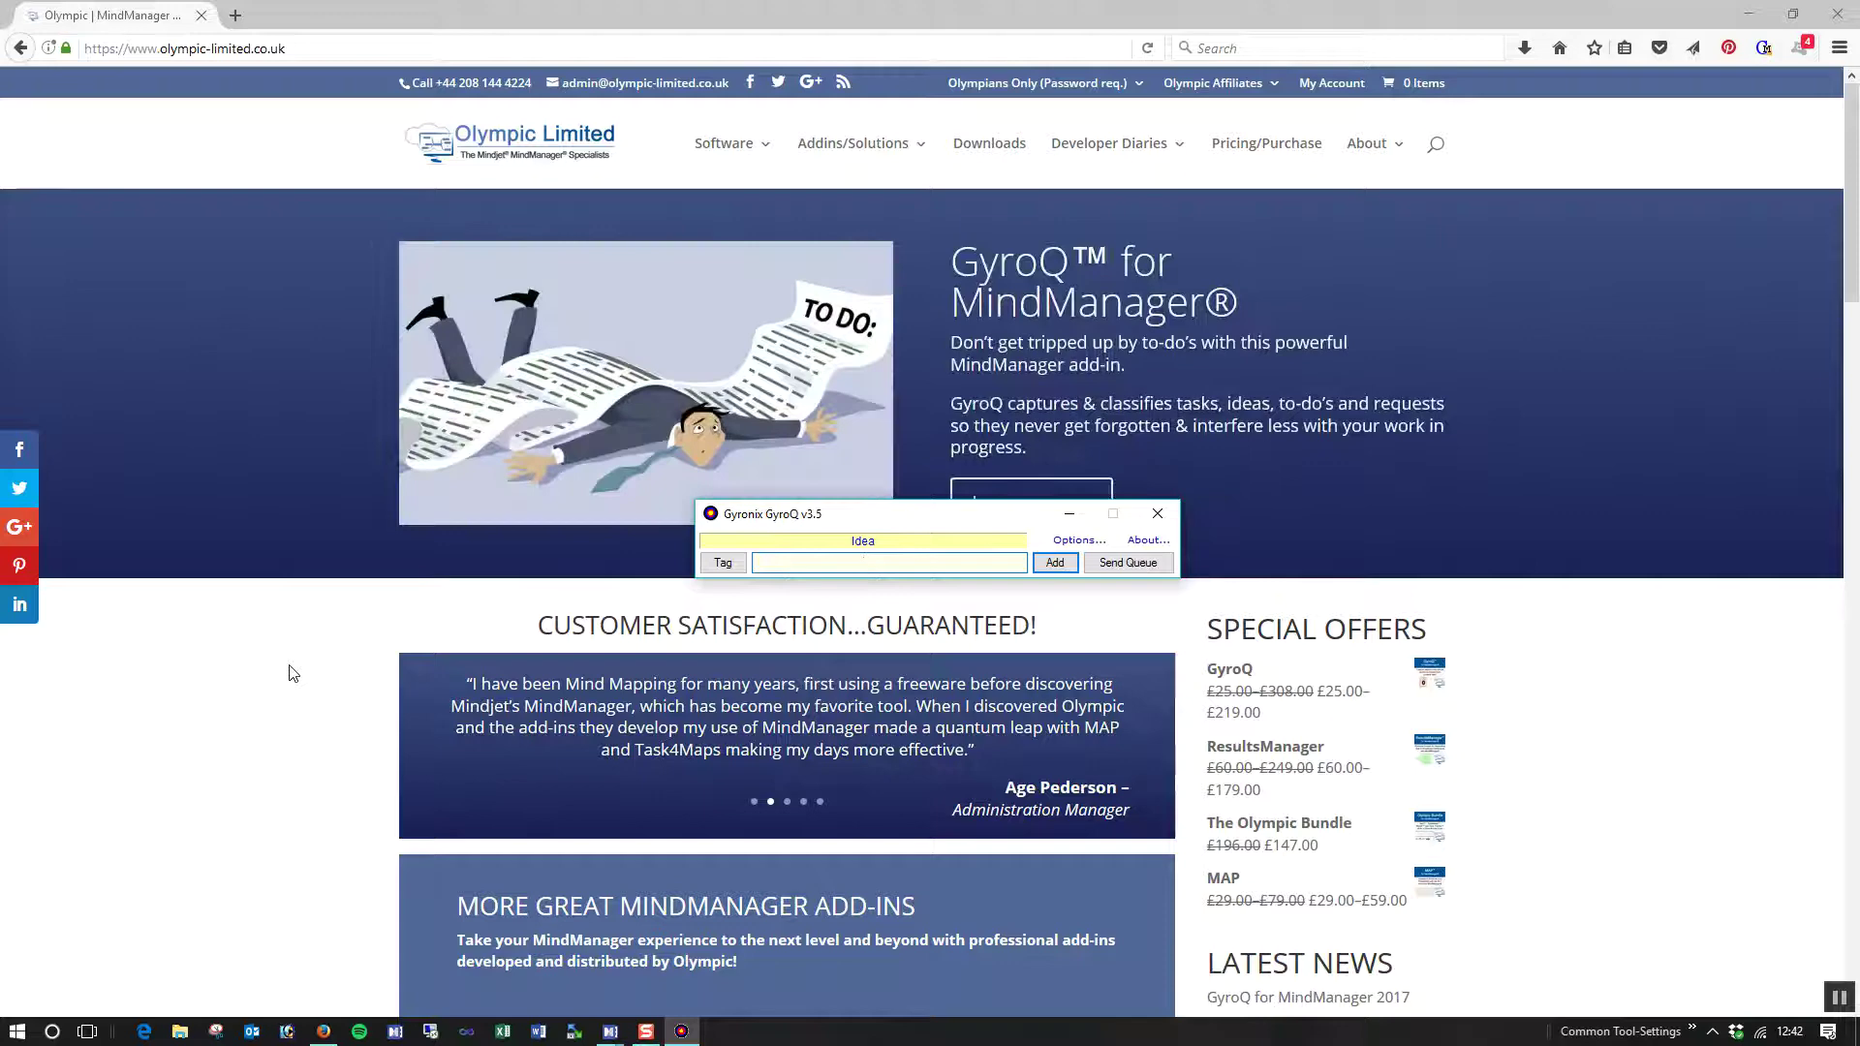
{"action": "key", "text": "Return"}
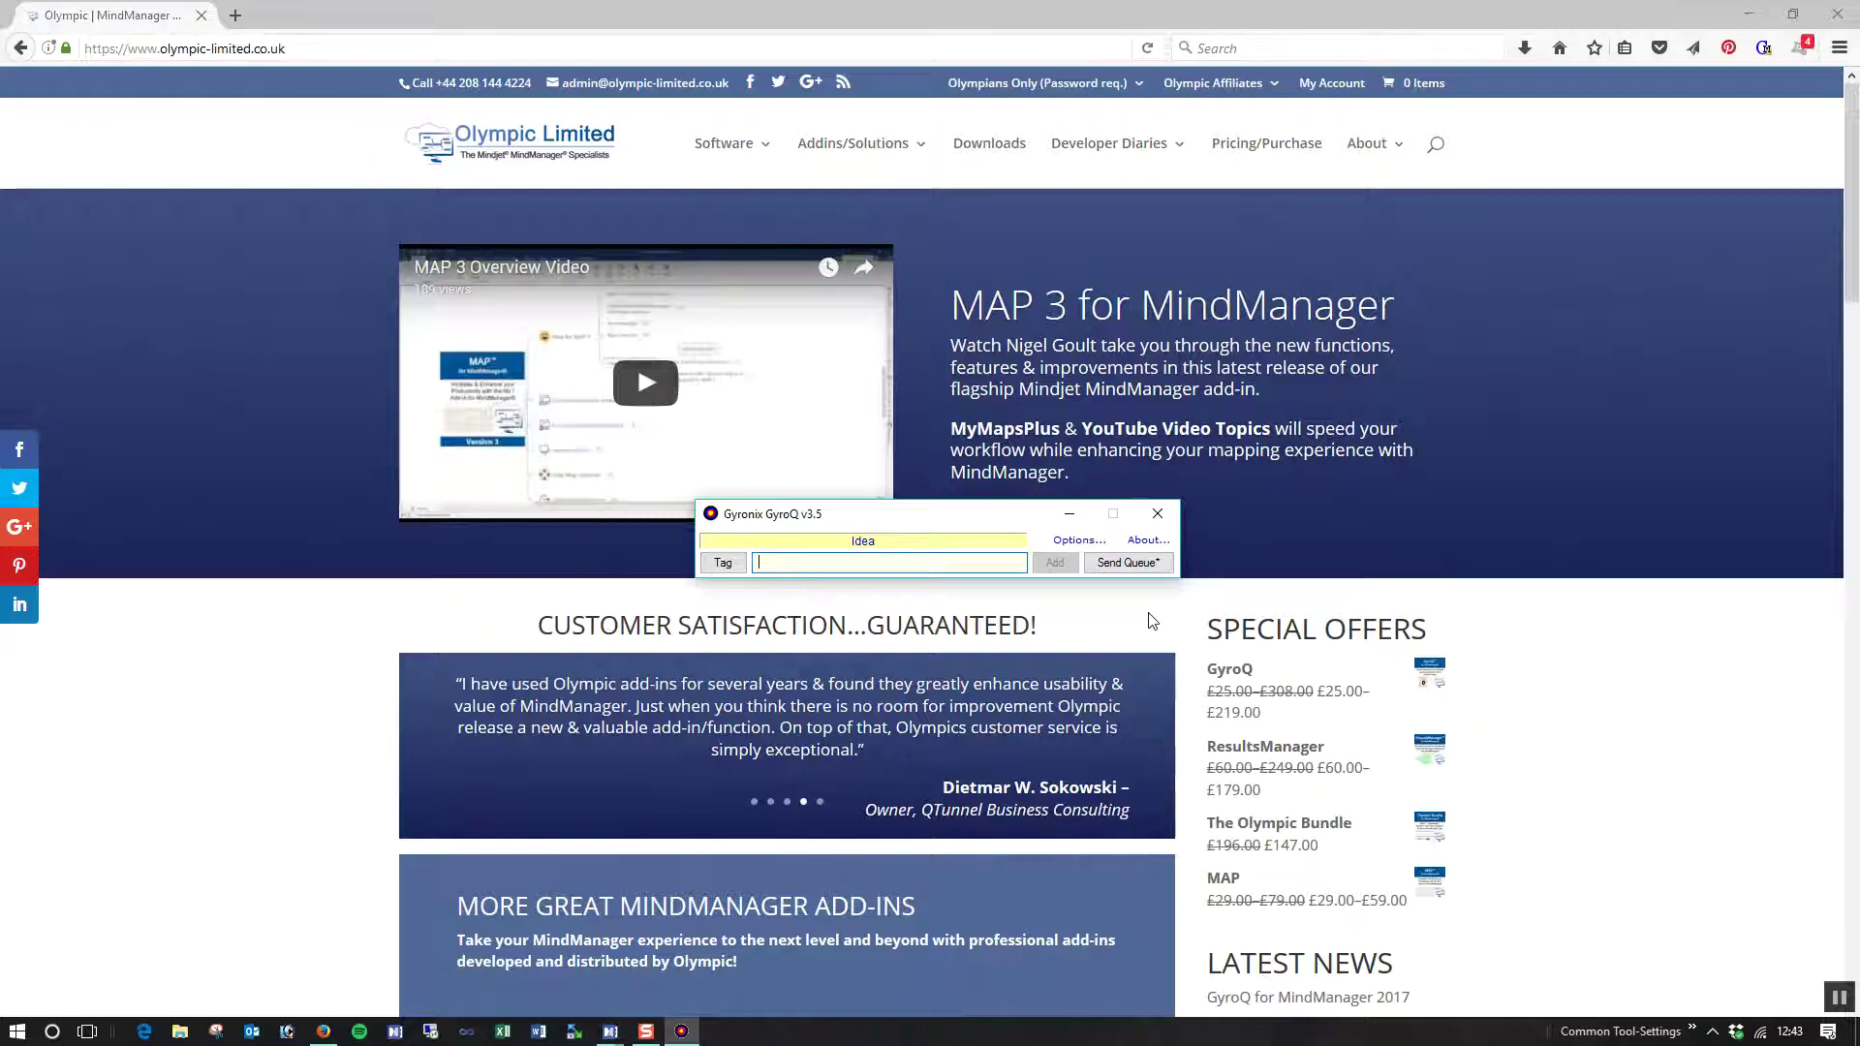
Step: Queue the idea 'Create a small website for Project X' in GyroQ and close the capture window
{"action": "key", "text": "Escape"}
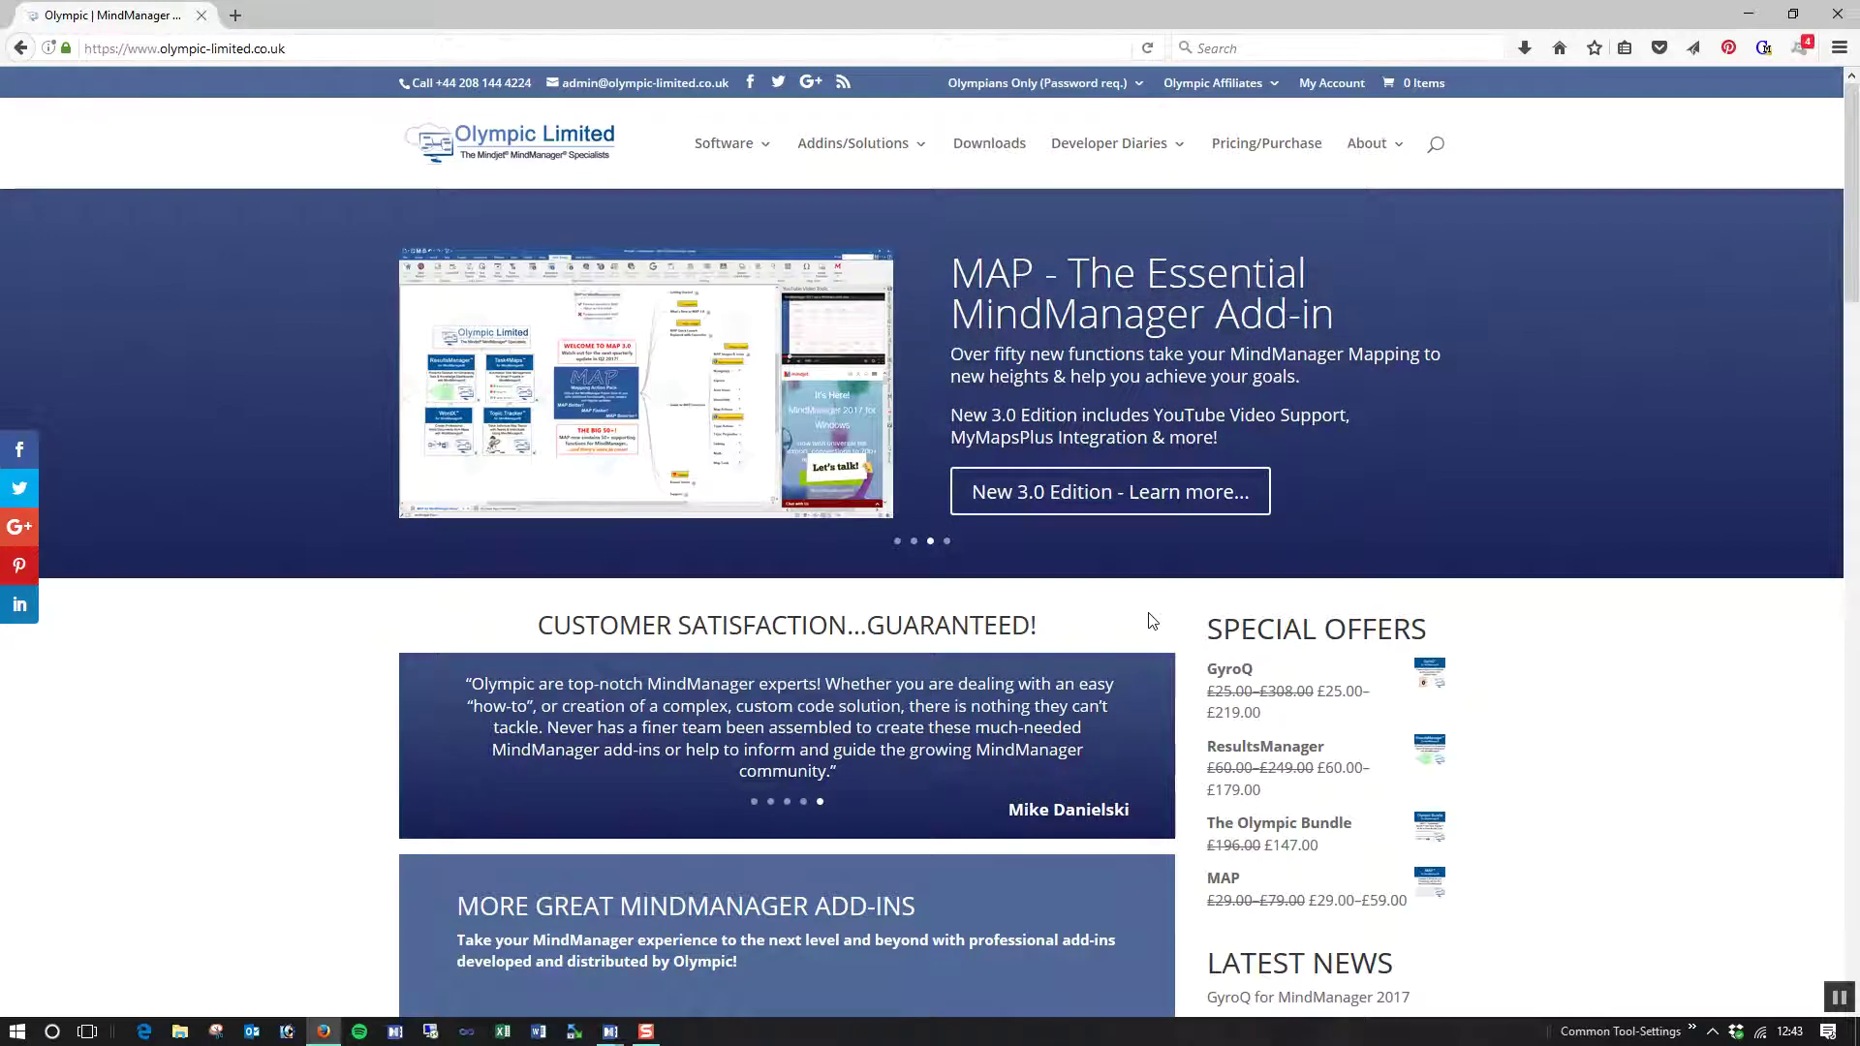
{"action": "key", "text": "ctrl+shift+space"}
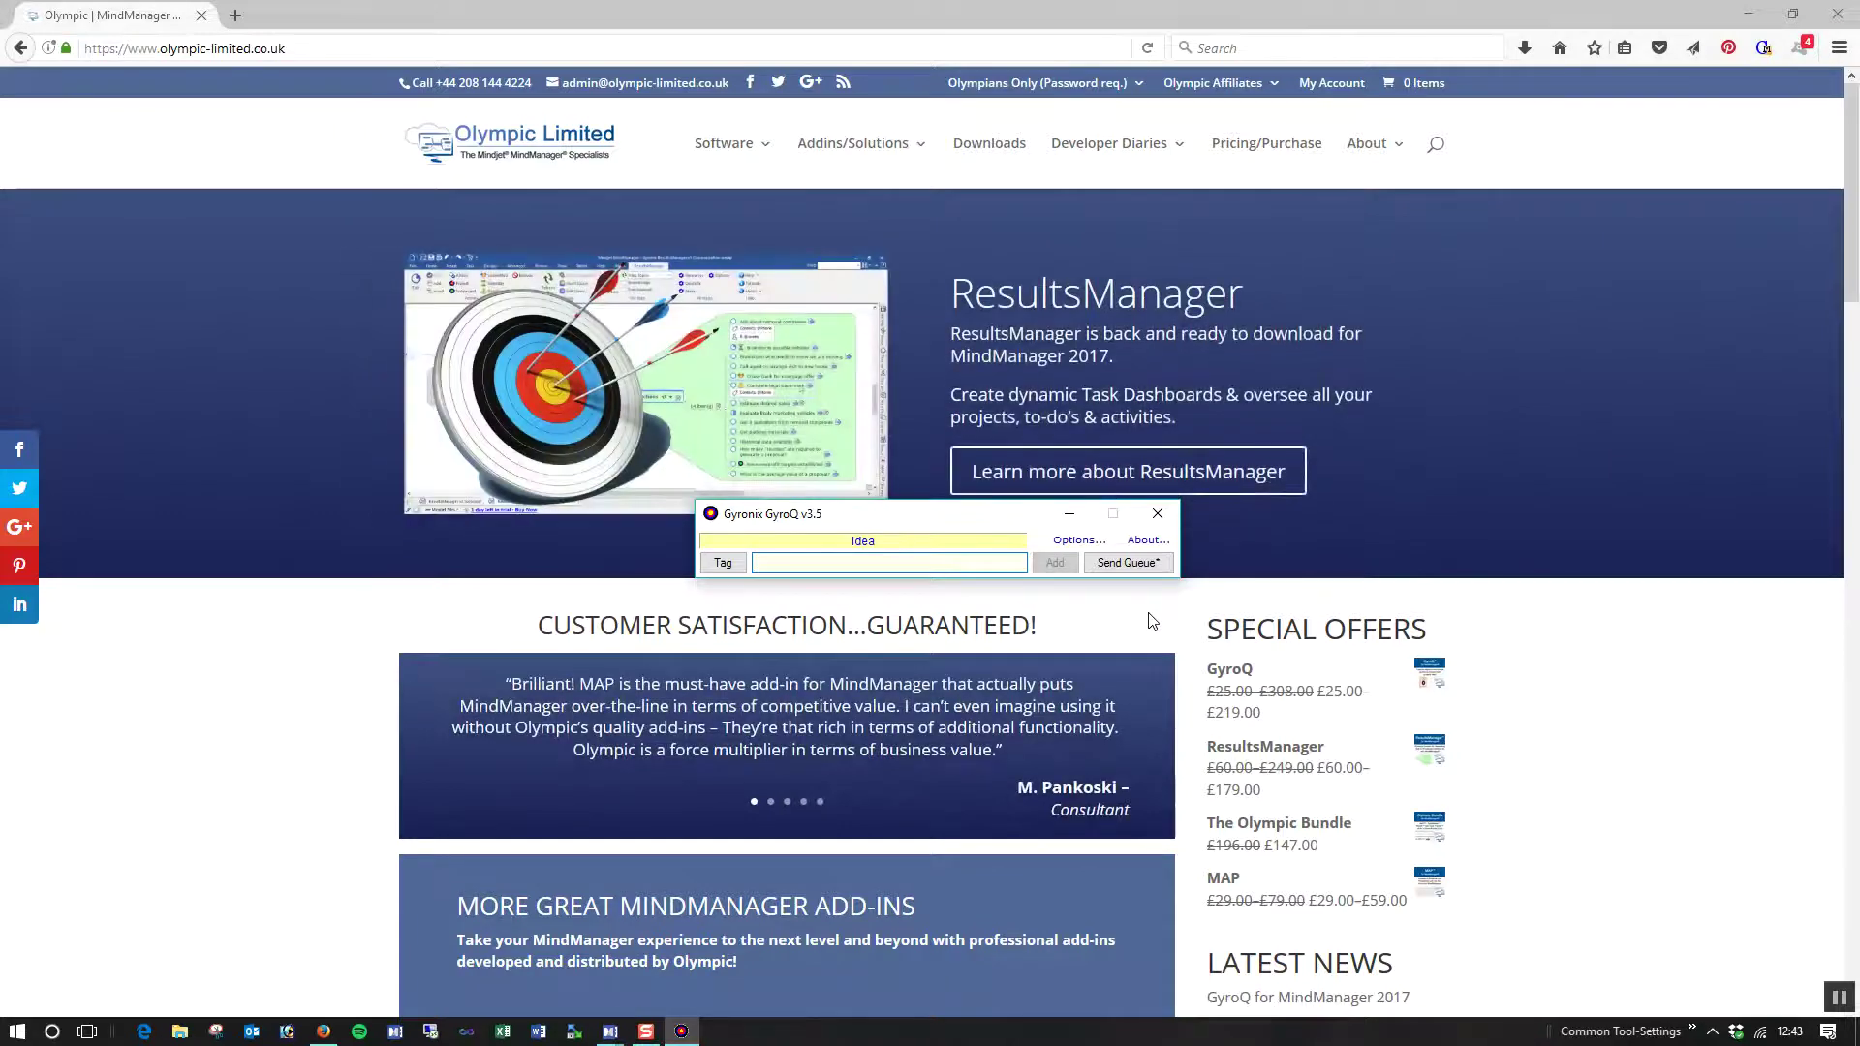
{"action": "type", "text": "Ce"}
{"action": "key", "text": "BackSpace"}
{"action": "type", "text": "reate a small website for"}
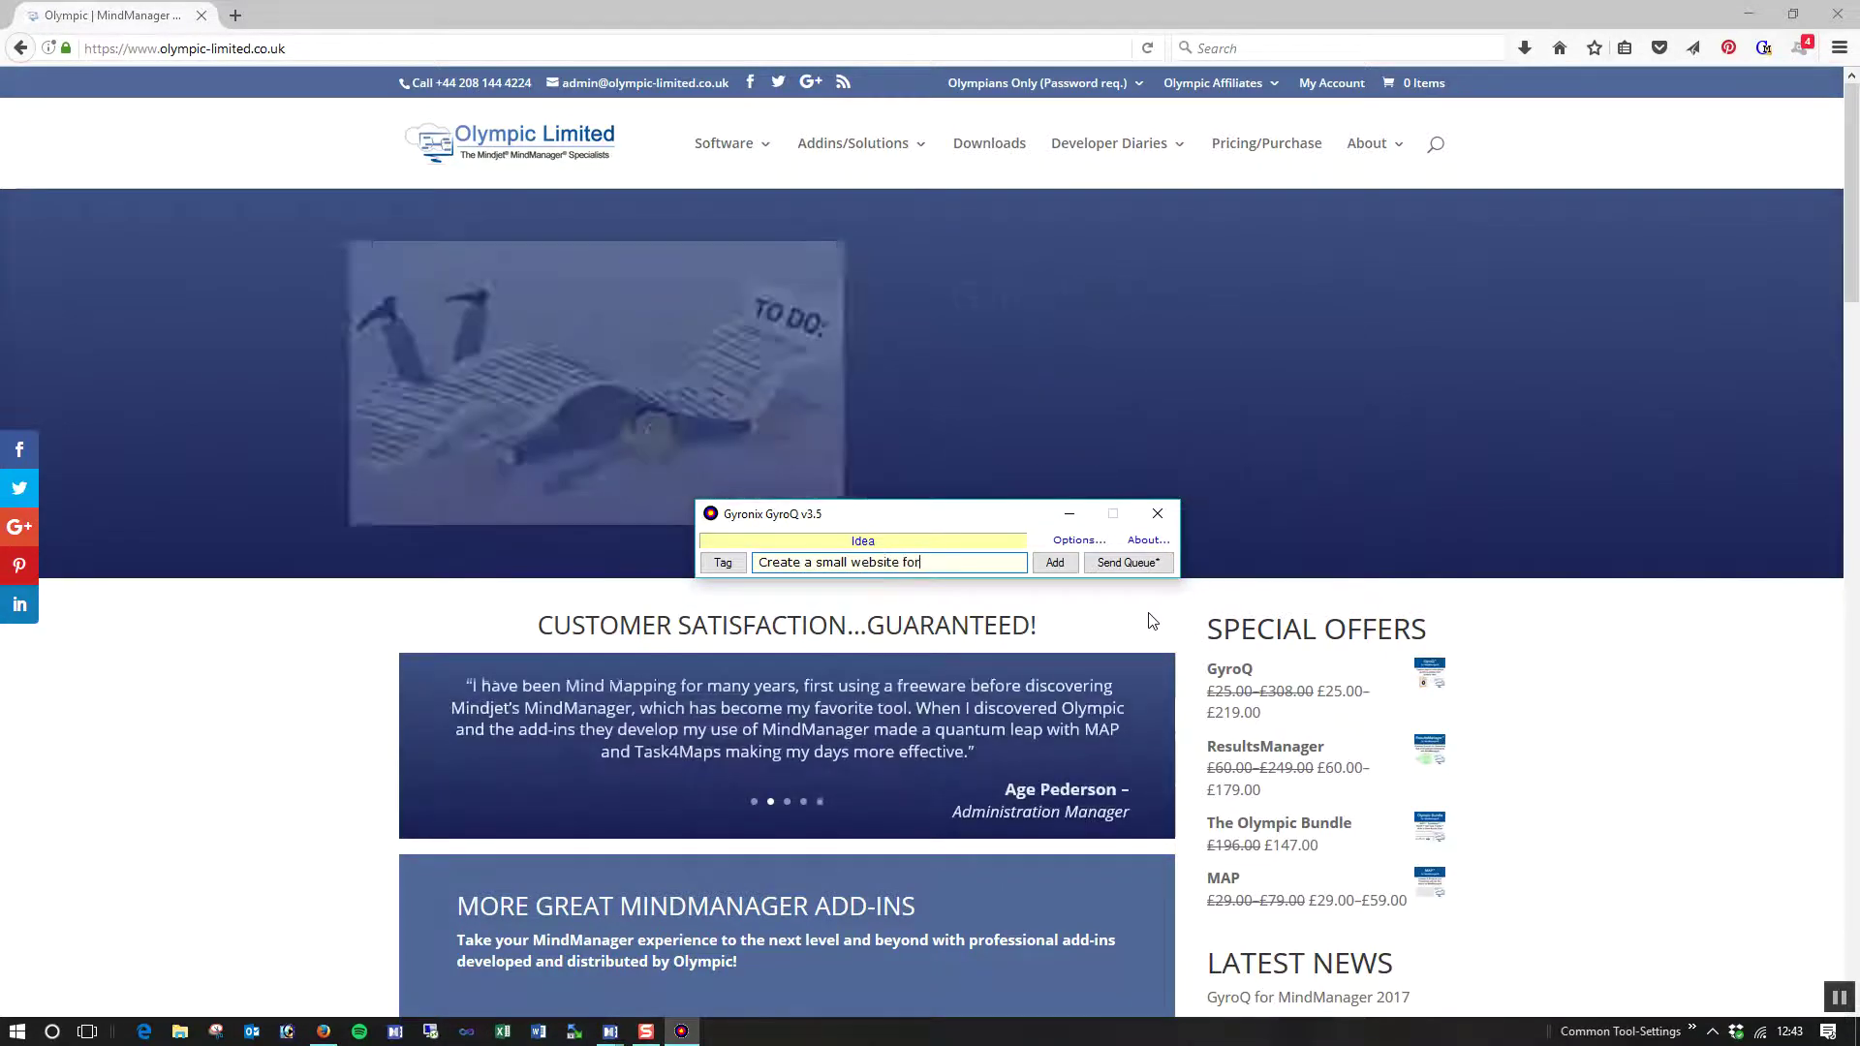
{"action": "type", "text": " Proj"}
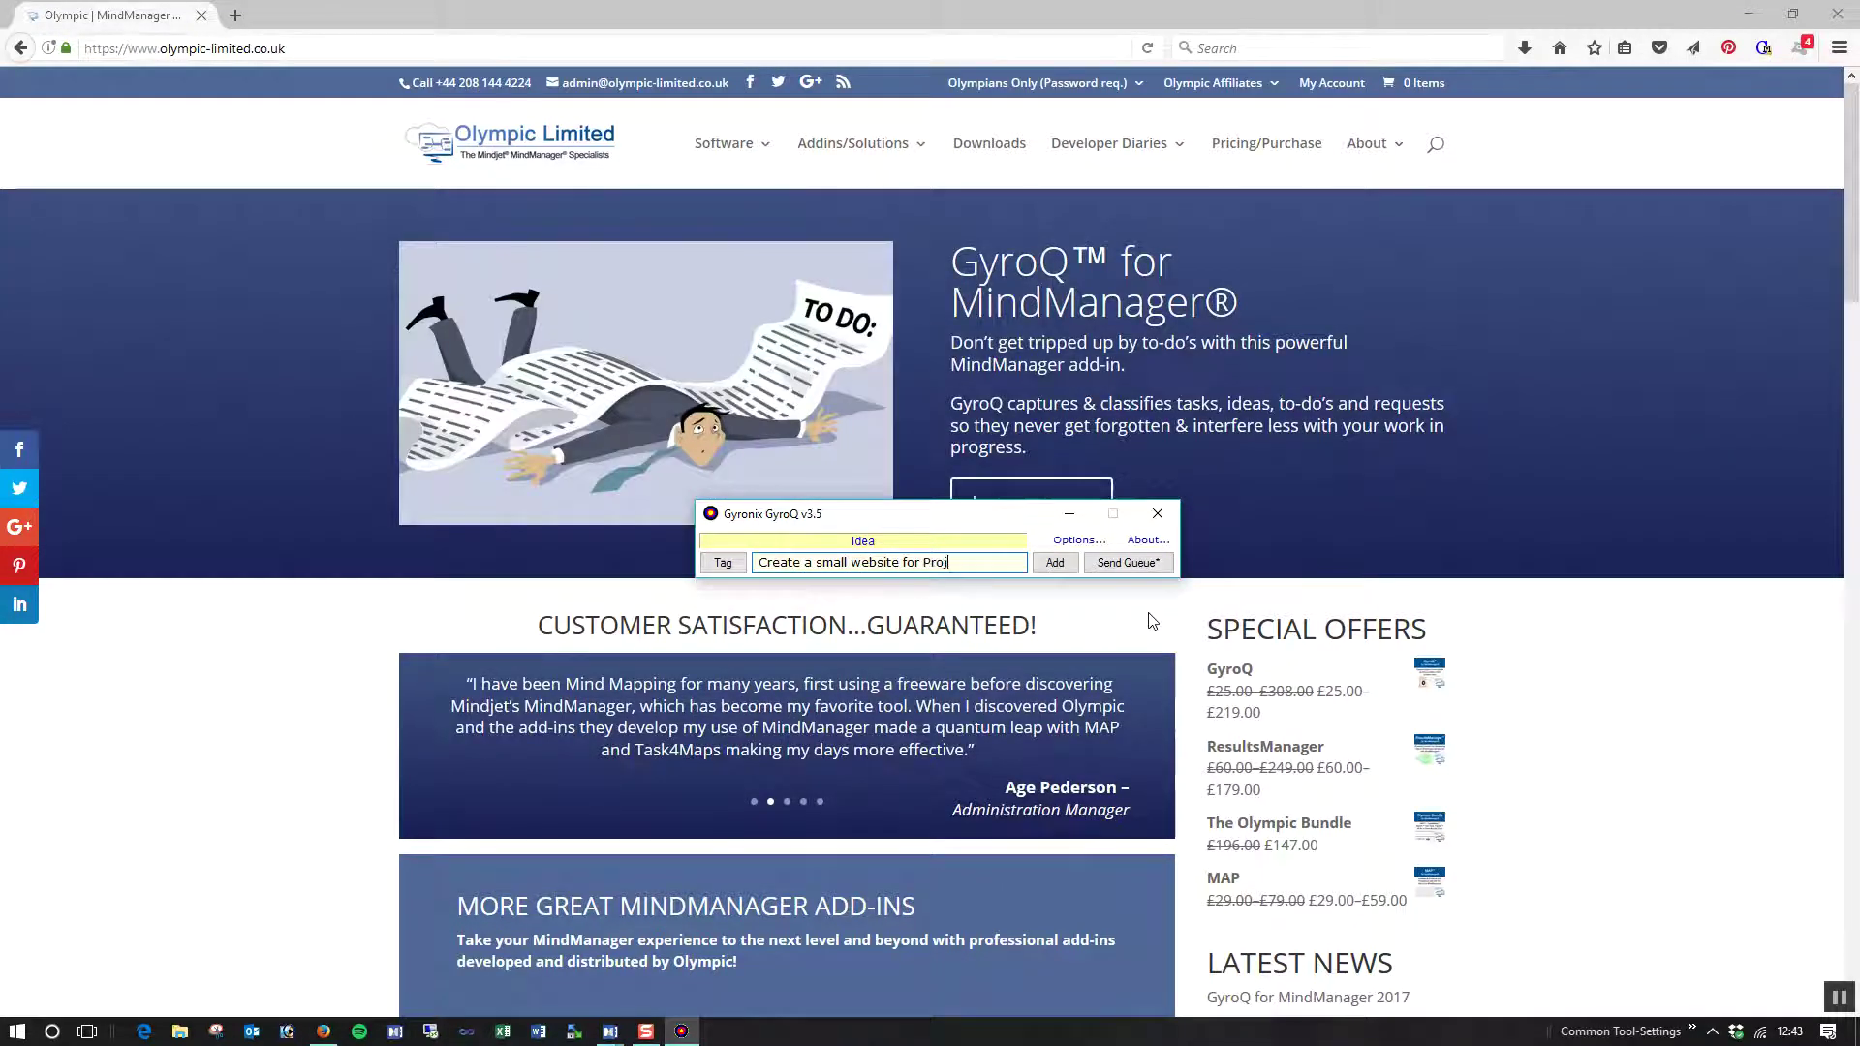
{"action": "type", "text": "ect X"}
{"action": "key", "text": "Return"}
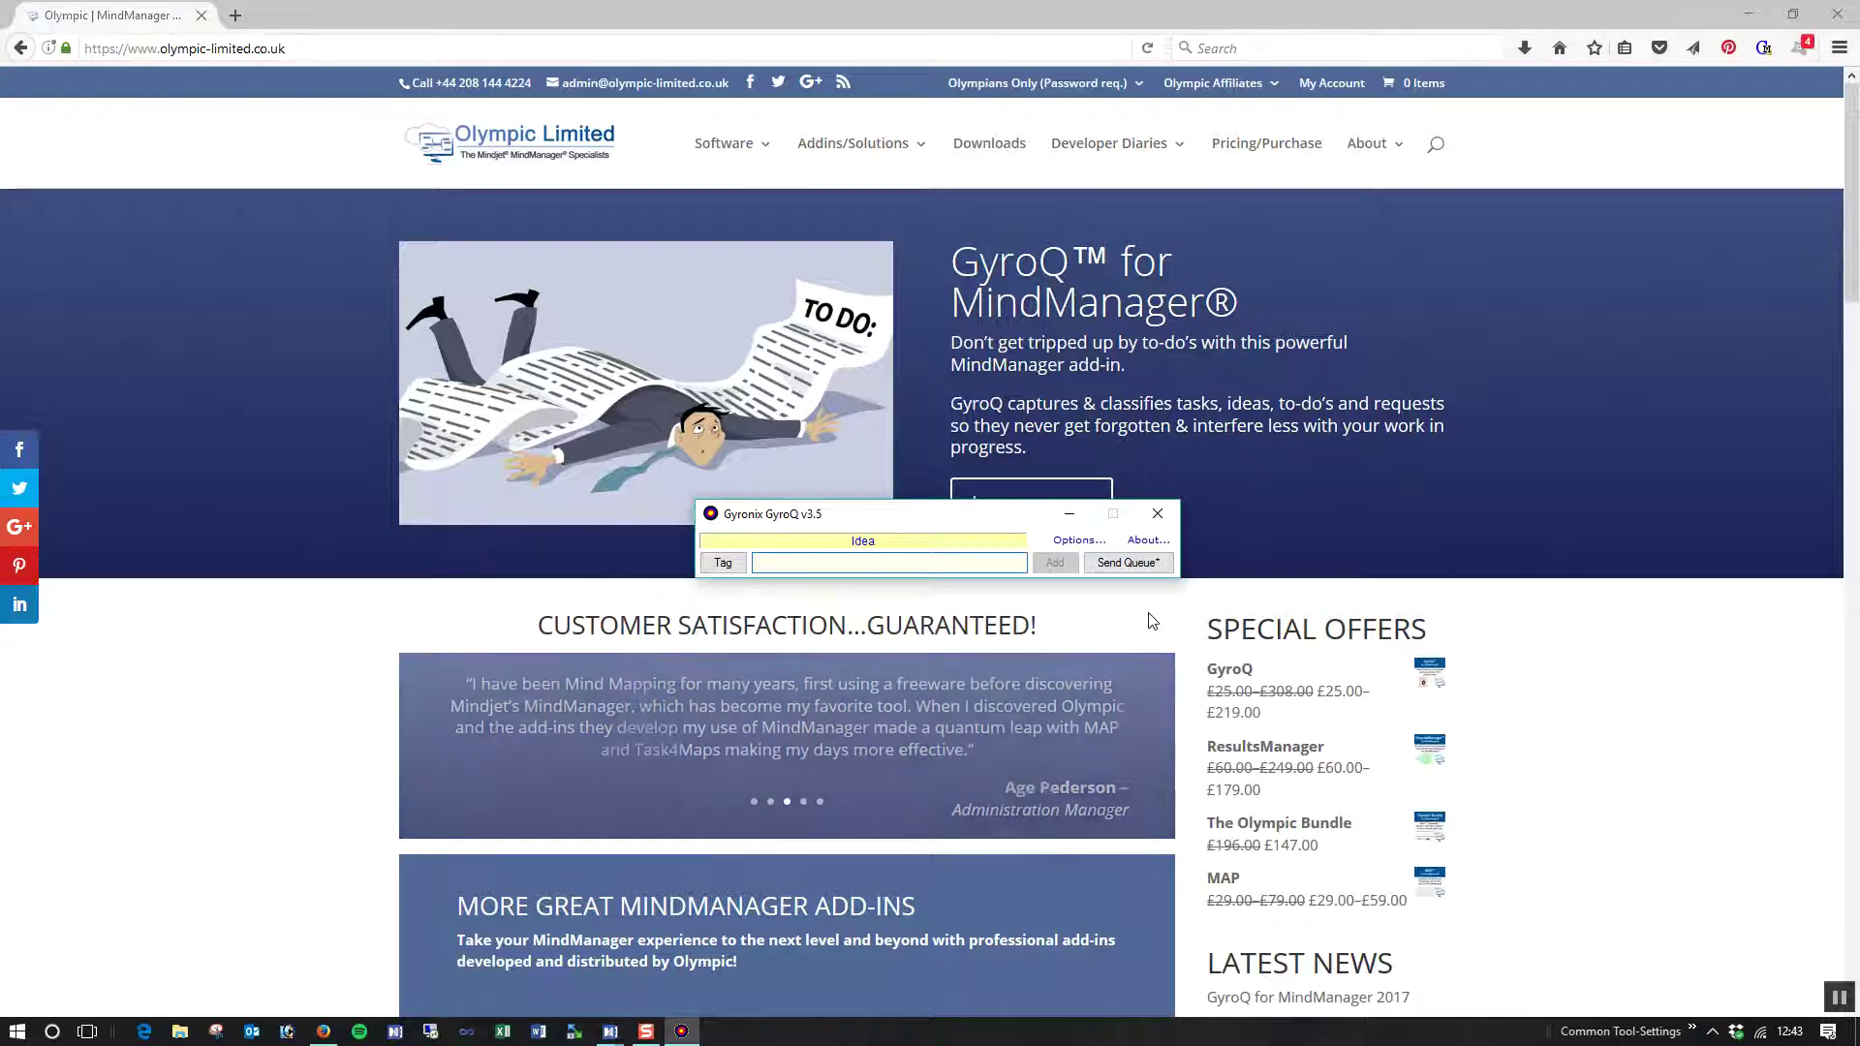
{"action": "key", "text": "Escape"}
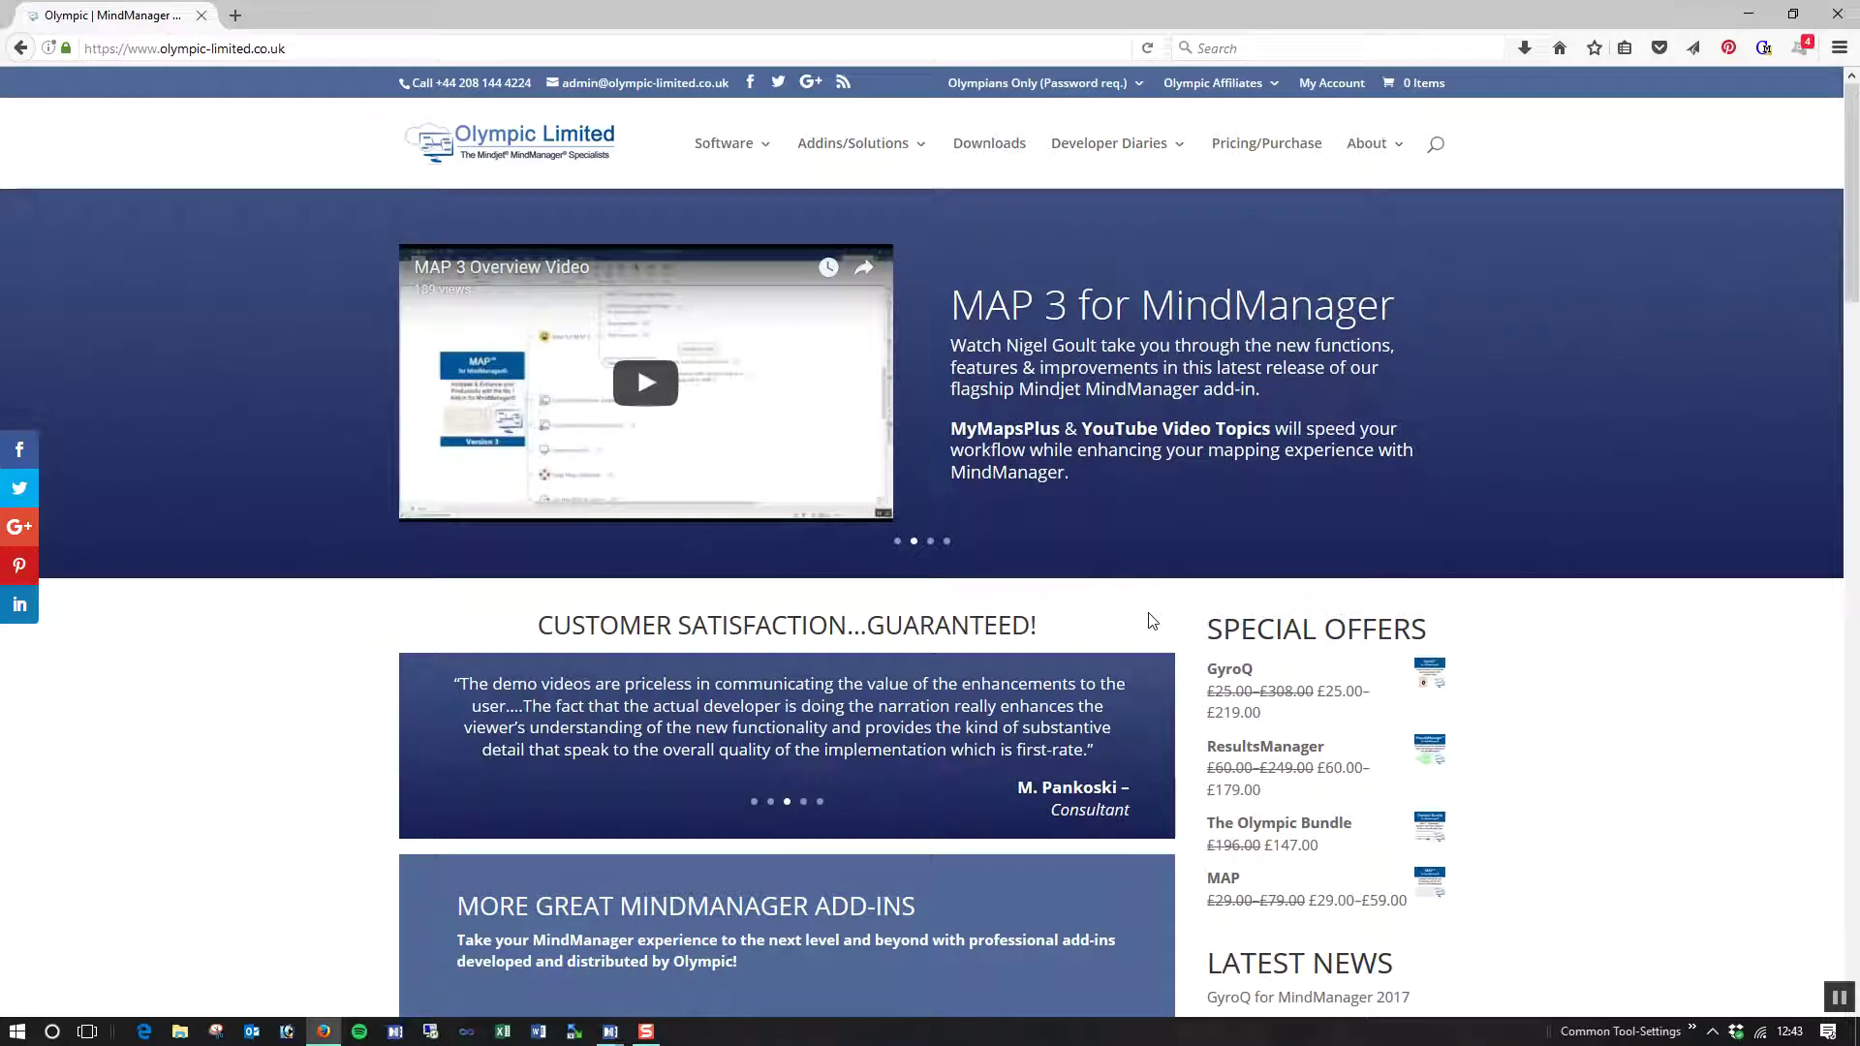
Step: Scroll down to the MAP 3.0 section and select its two description paragraphs
{"action": "scroll", "coordinate": [1046, 641], "scroll_direction": "down", "scroll_amount": 3}
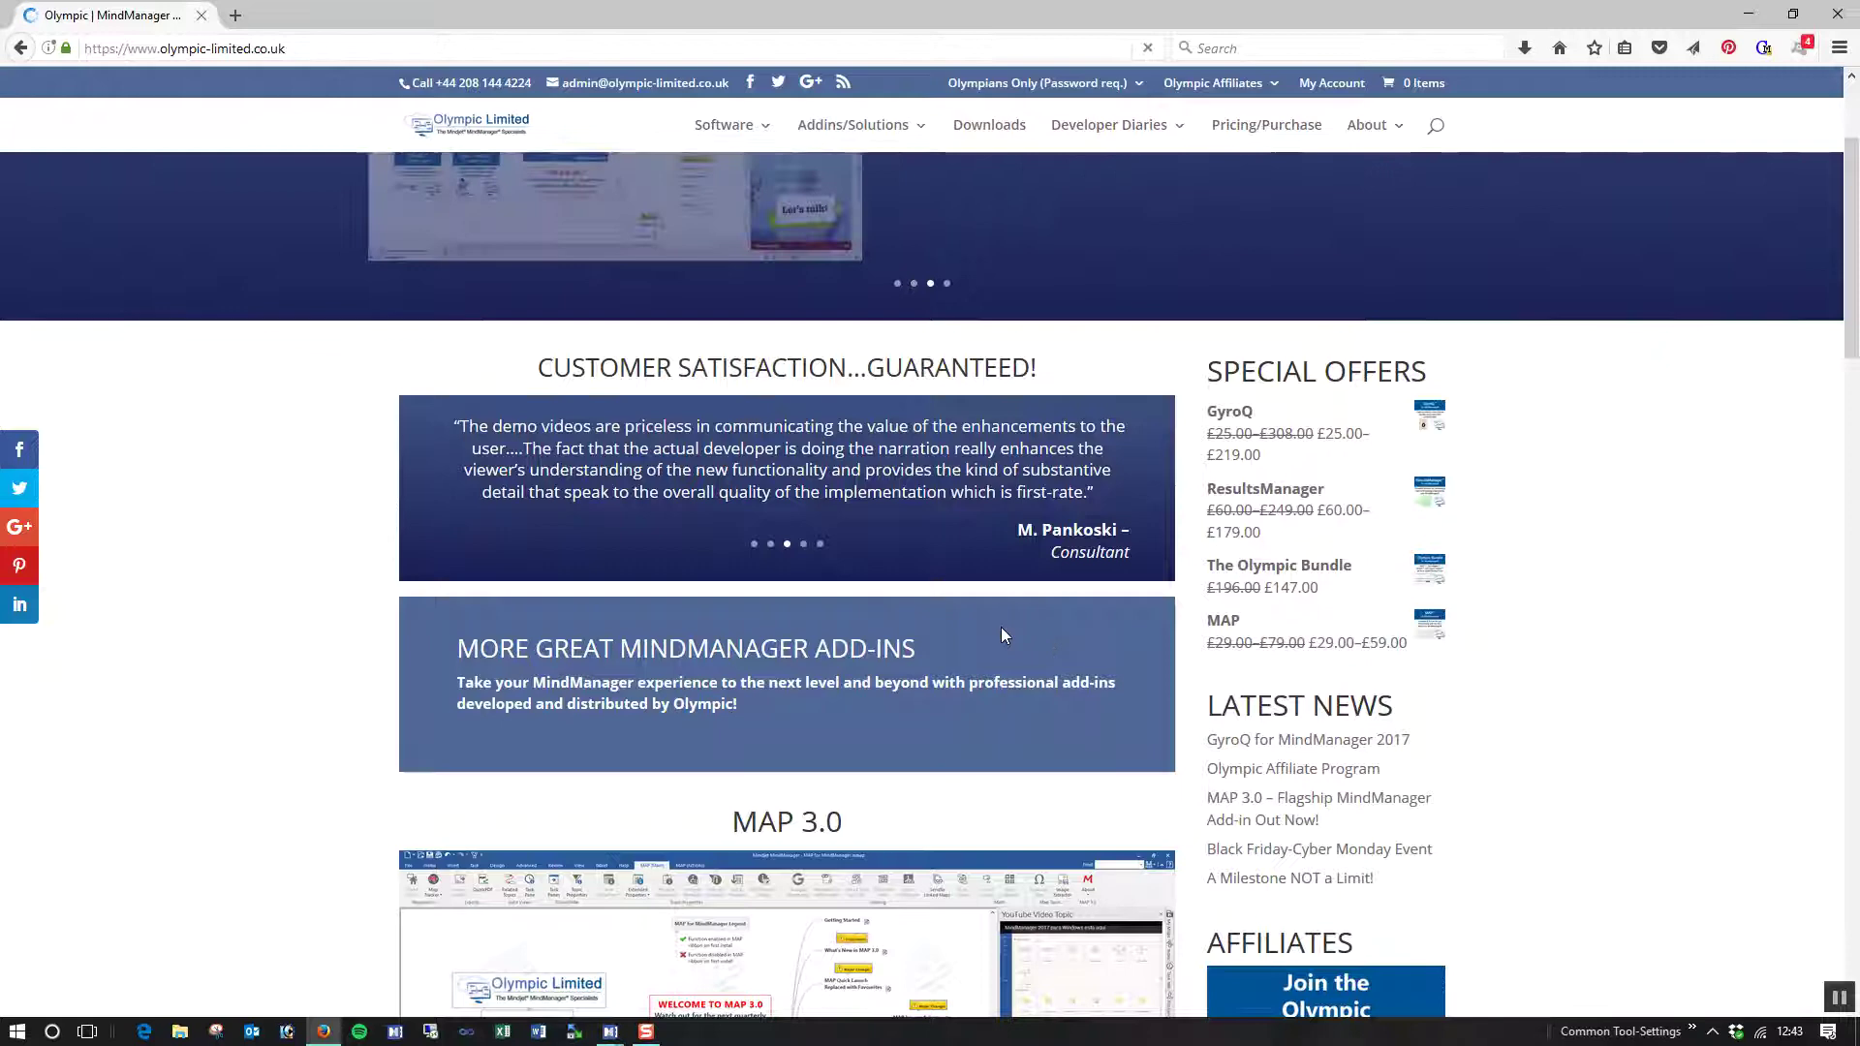
{"action": "scroll", "coordinate": [996, 628], "scroll_direction": "down", "scroll_amount": 2}
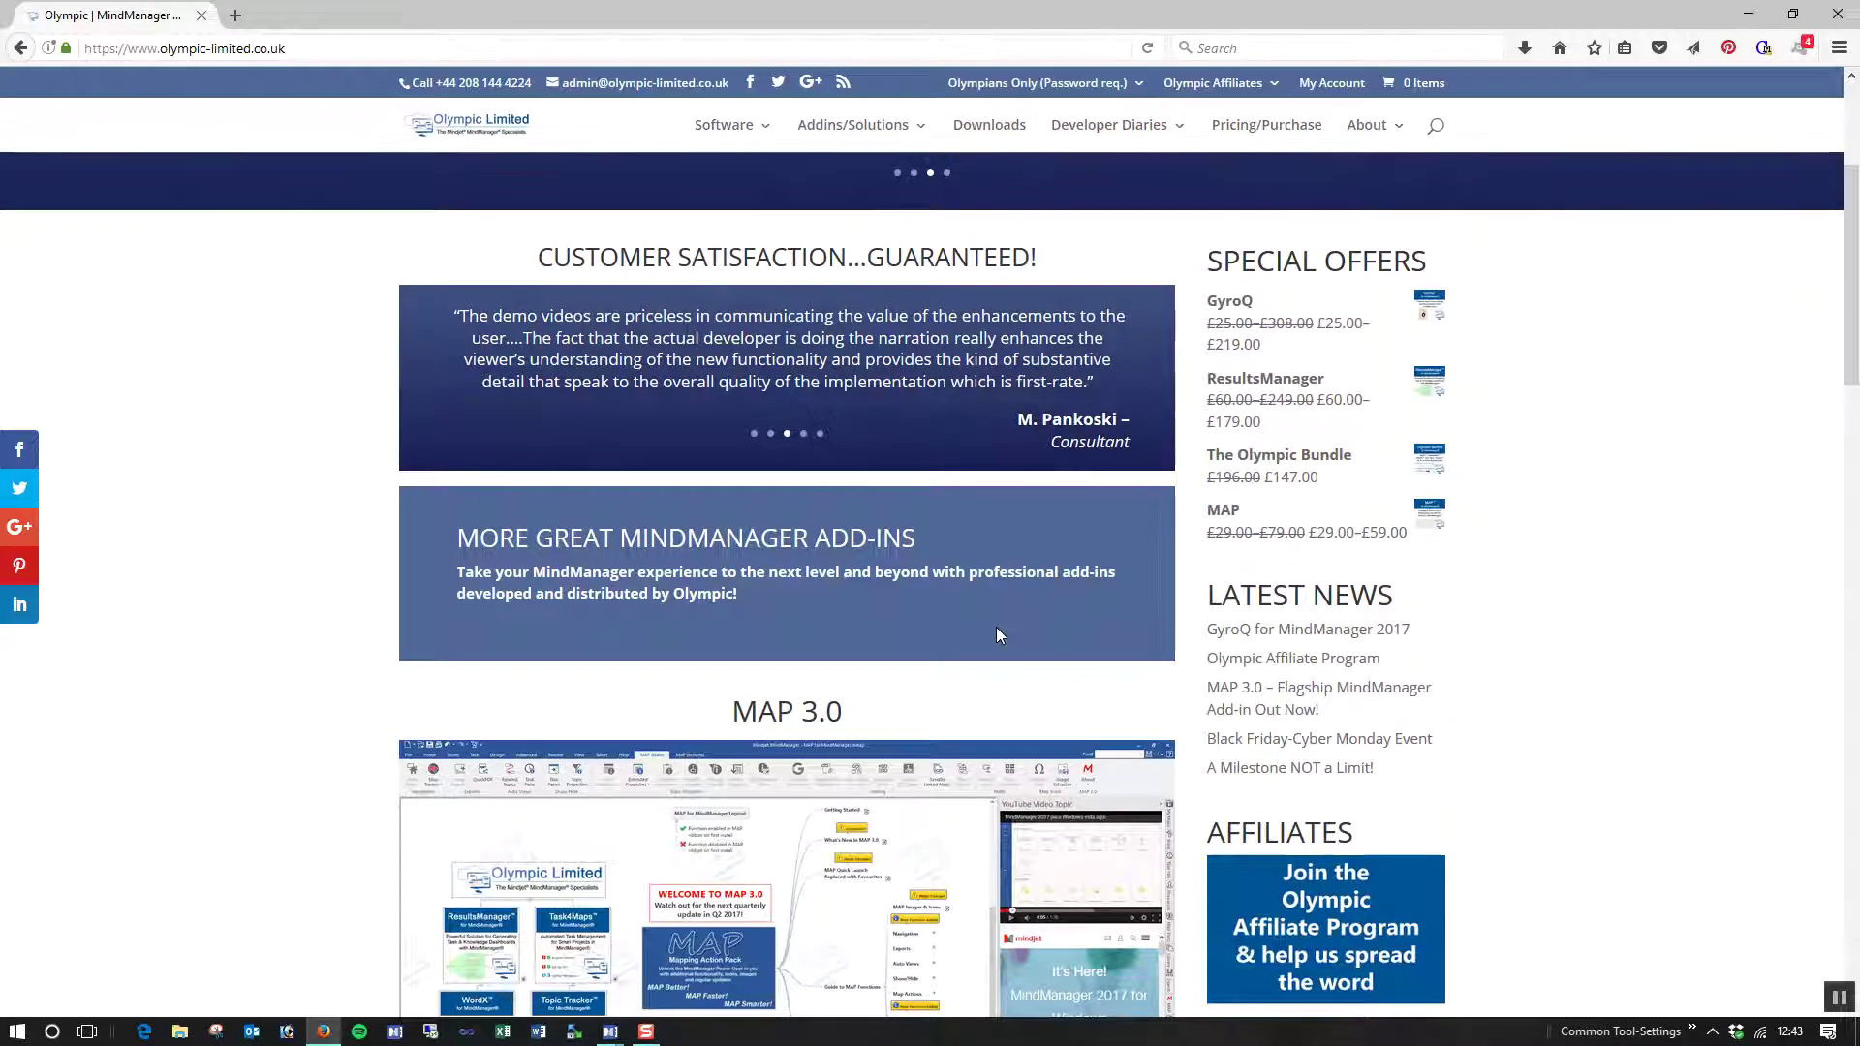
{"action": "scroll", "coordinate": [995, 626], "scroll_direction": "down", "scroll_amount": 1}
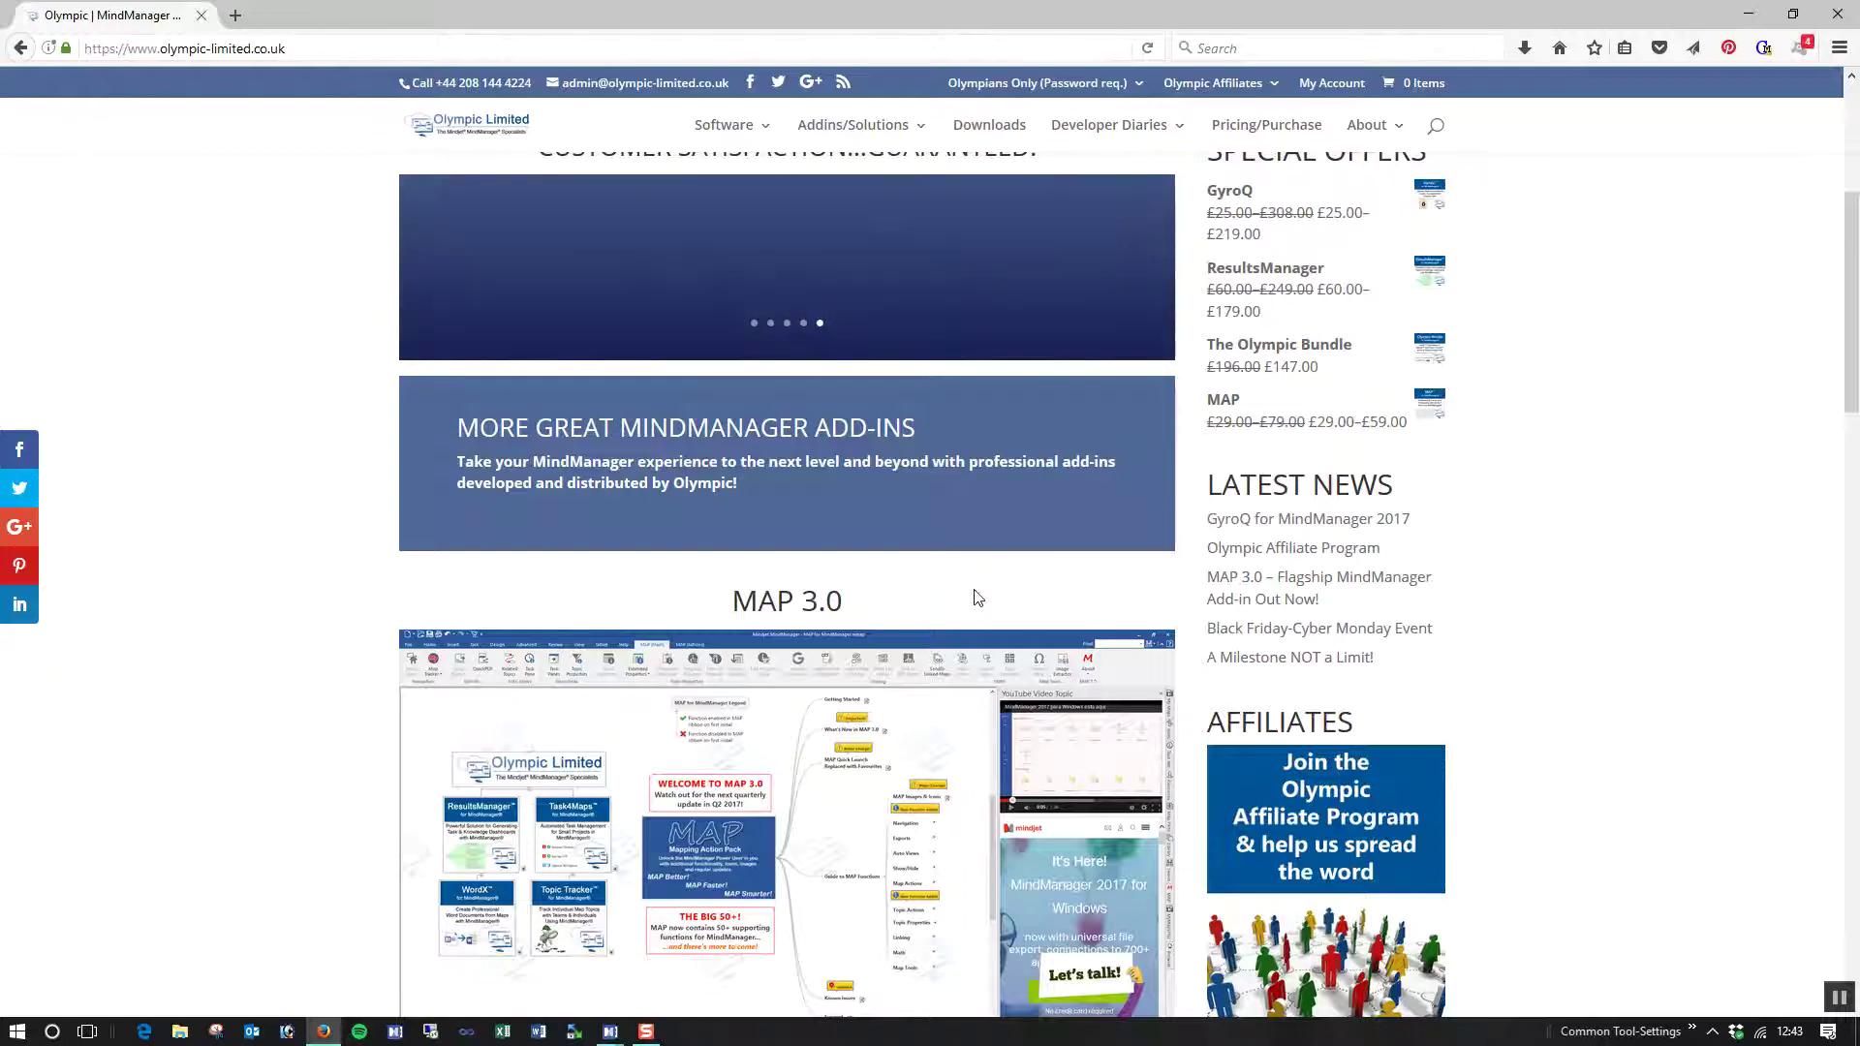
{"action": "scroll", "coordinate": [974, 599], "scroll_direction": "down", "scroll_amount": 2}
{"action": "scroll", "coordinate": [975, 598], "scroll_direction": "down", "scroll_amount": 3}
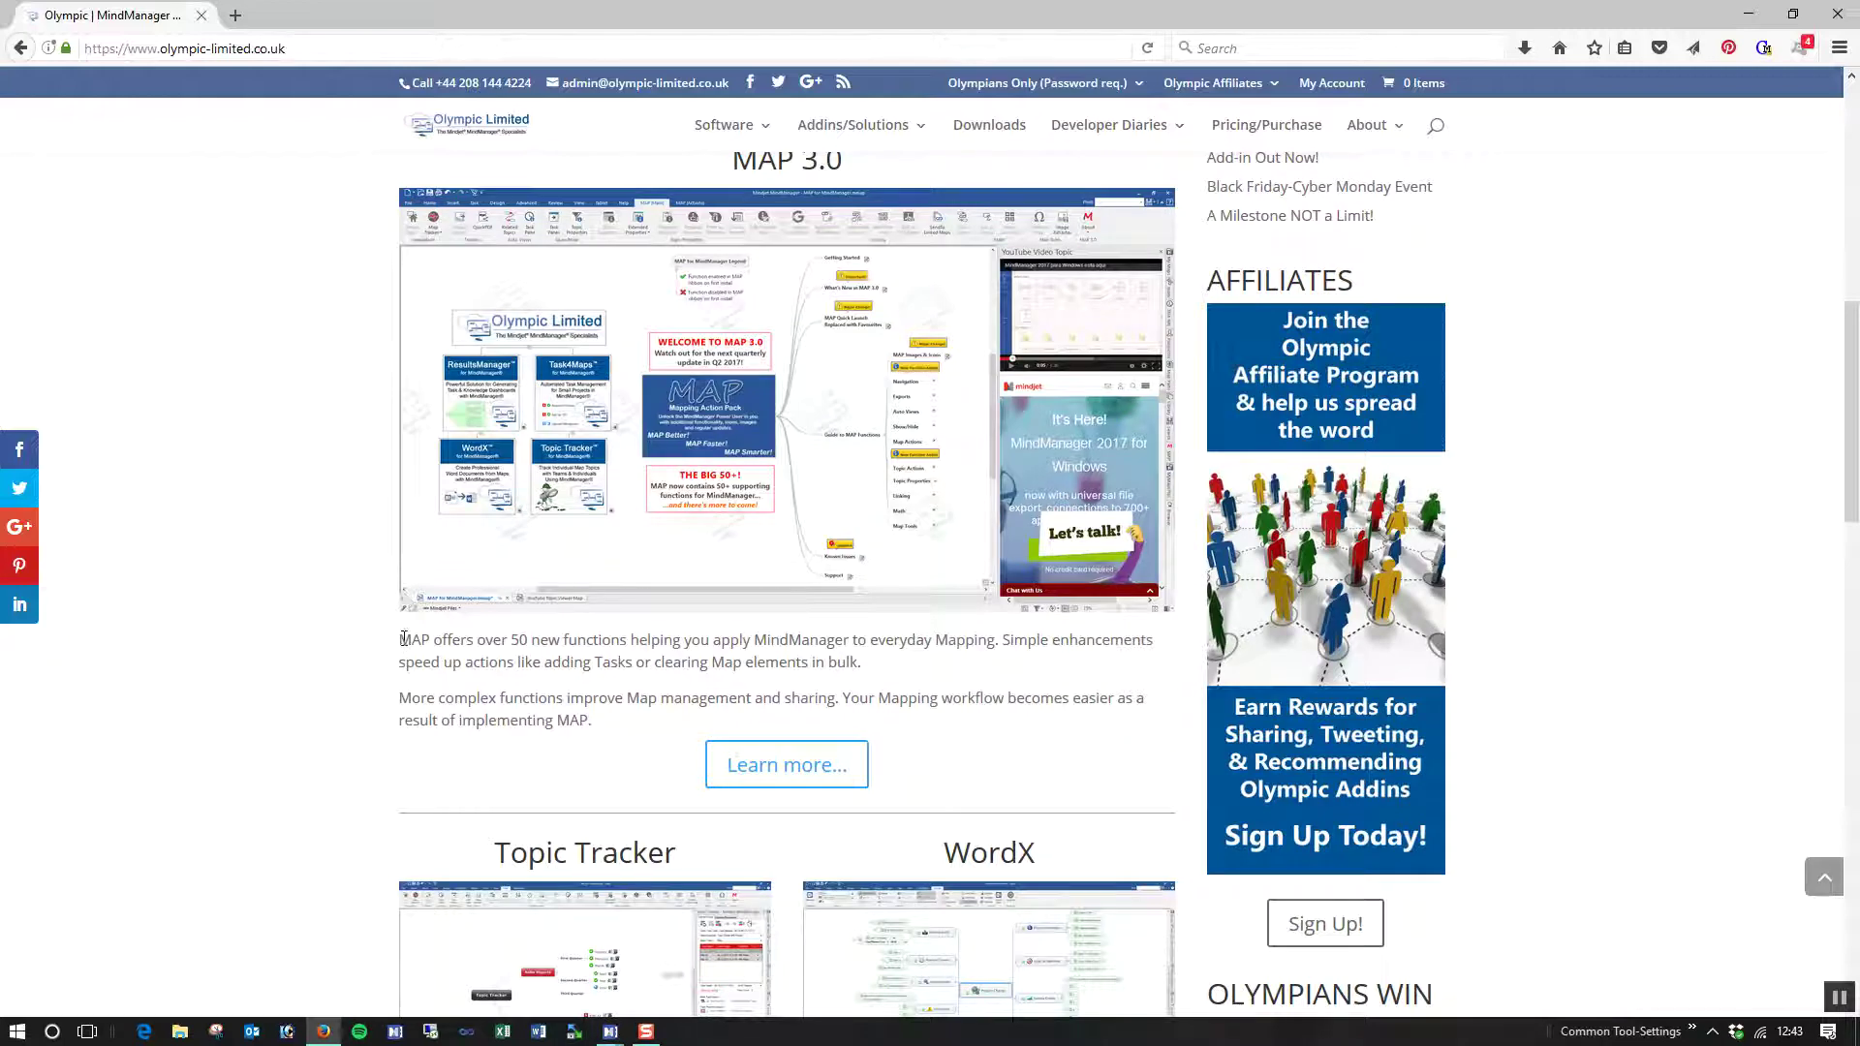
{"action": "left_click_drag", "start_coordinate": [402, 640], "coordinate": [598, 724]}
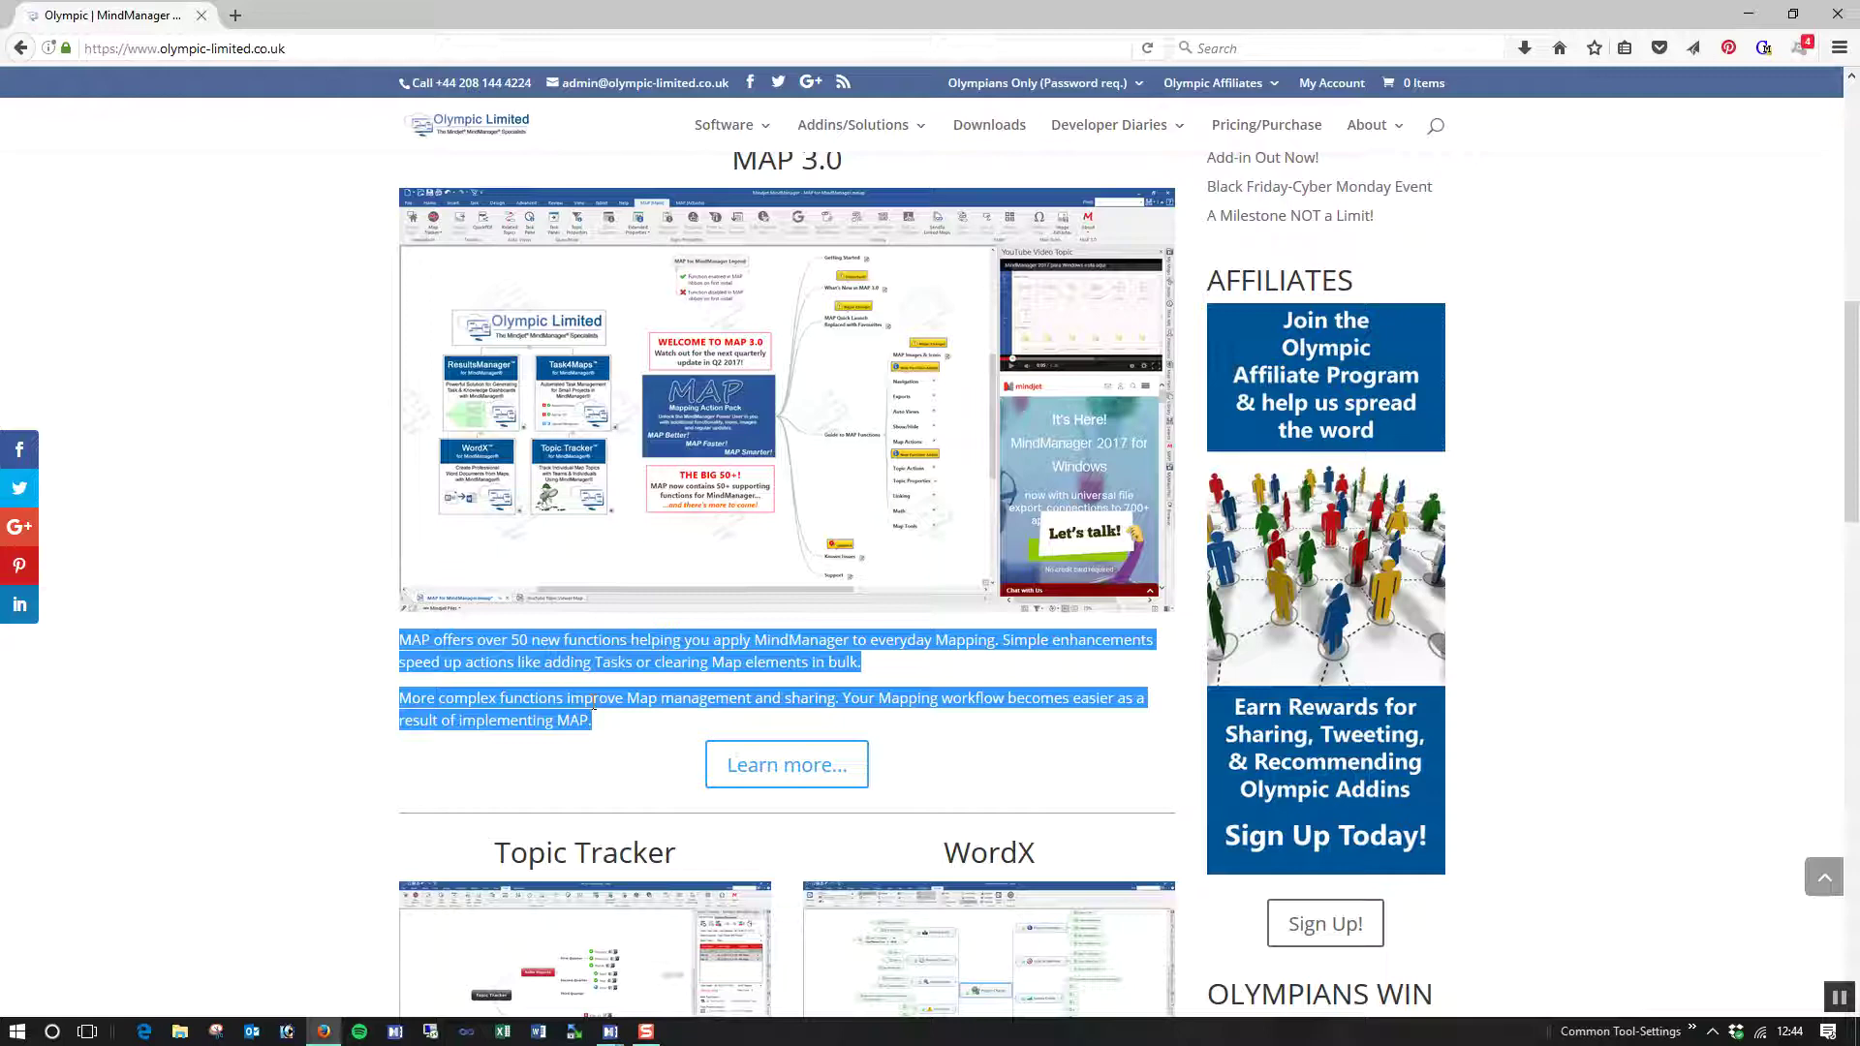
Step: Queue the clipboard MAP text as an Information item titled 'Map for MindManager'
{"action": "key", "text": "Pause"}
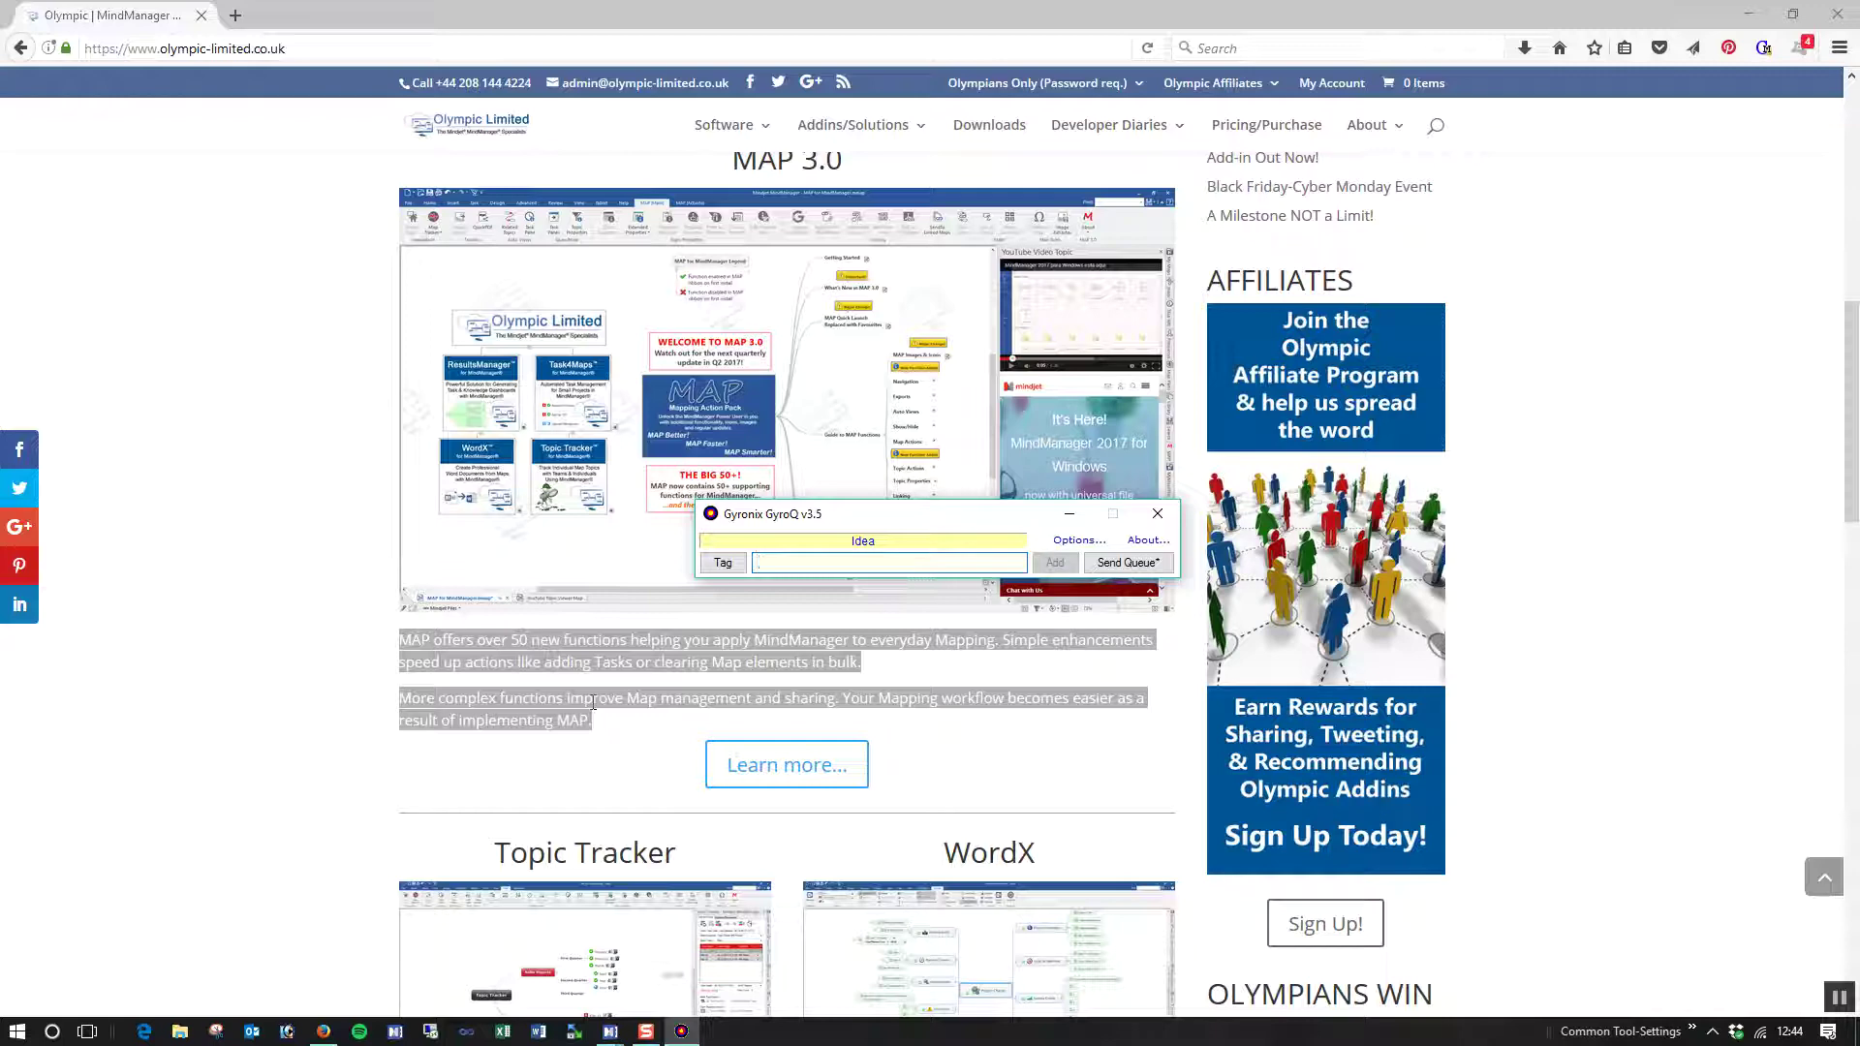
{"action": "key", "text": "Pause"}
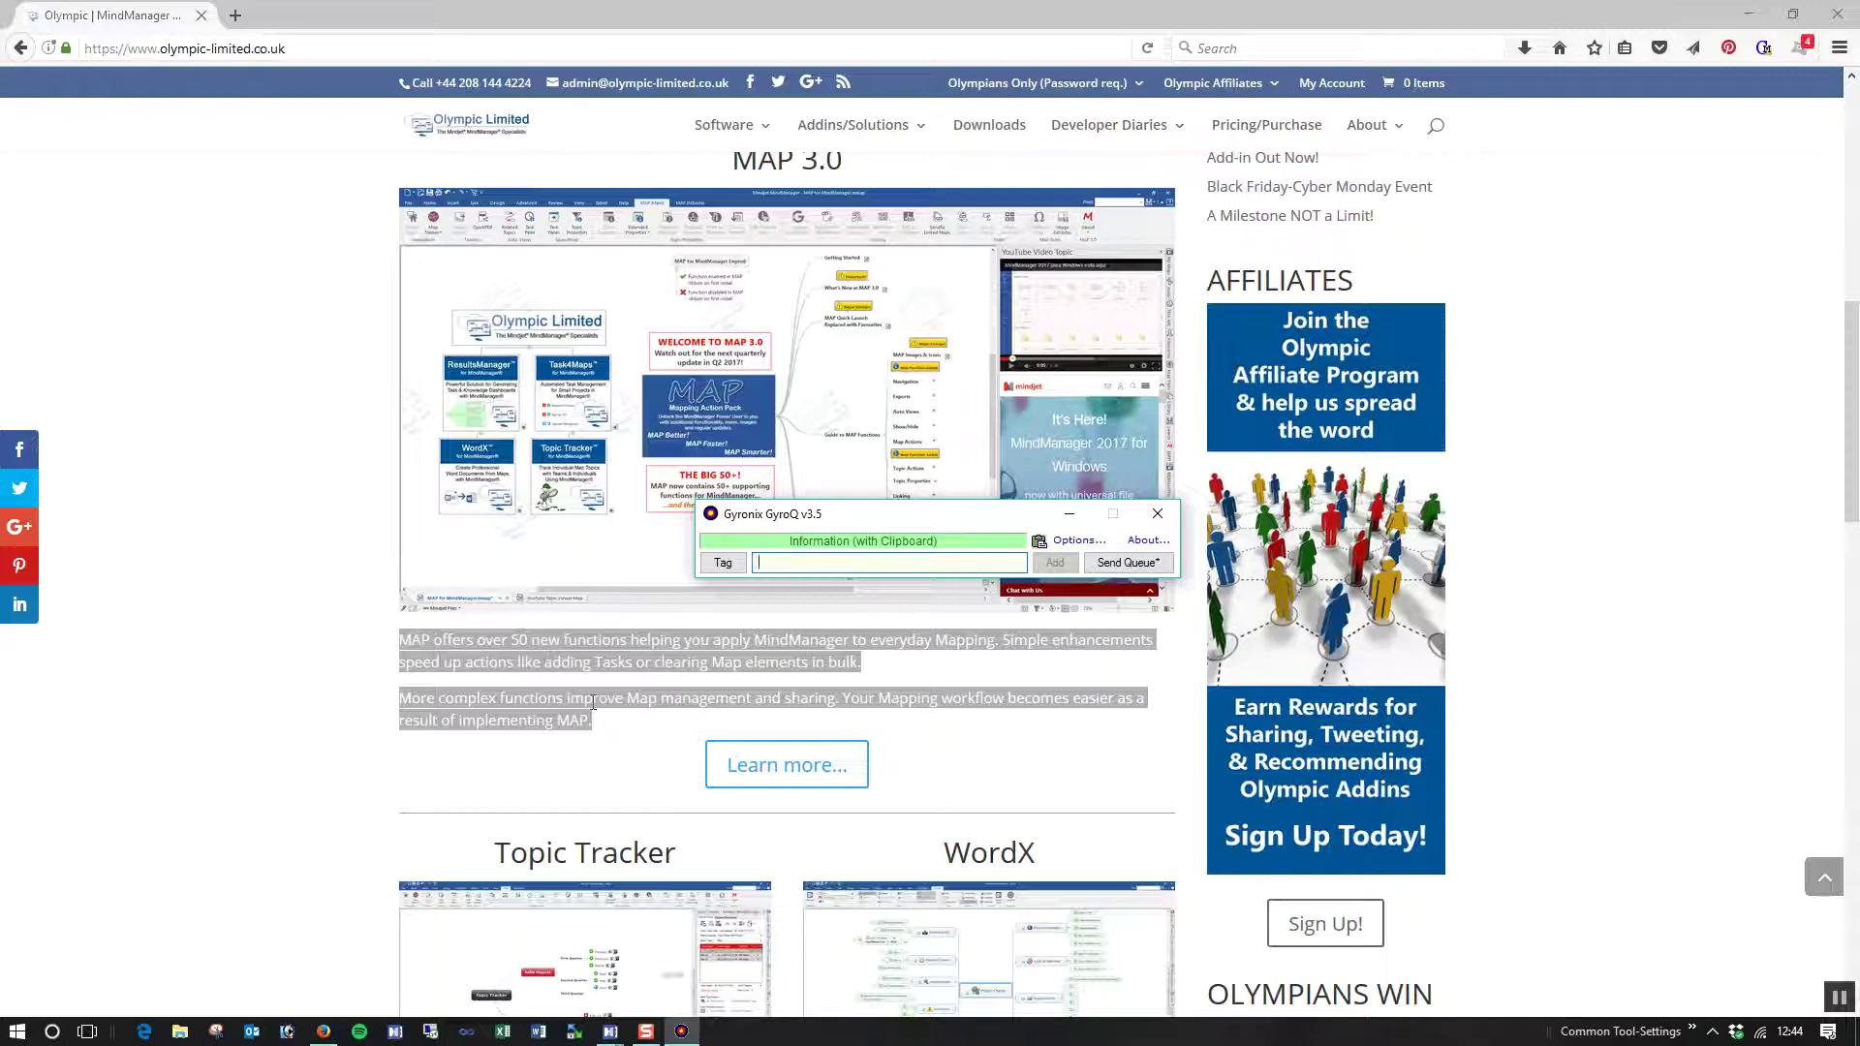
{"action": "type", "text": "Map for M"}
{"action": "key", "text": "BackSpace"}
{"action": "type", "text": "ndMnaanager"}
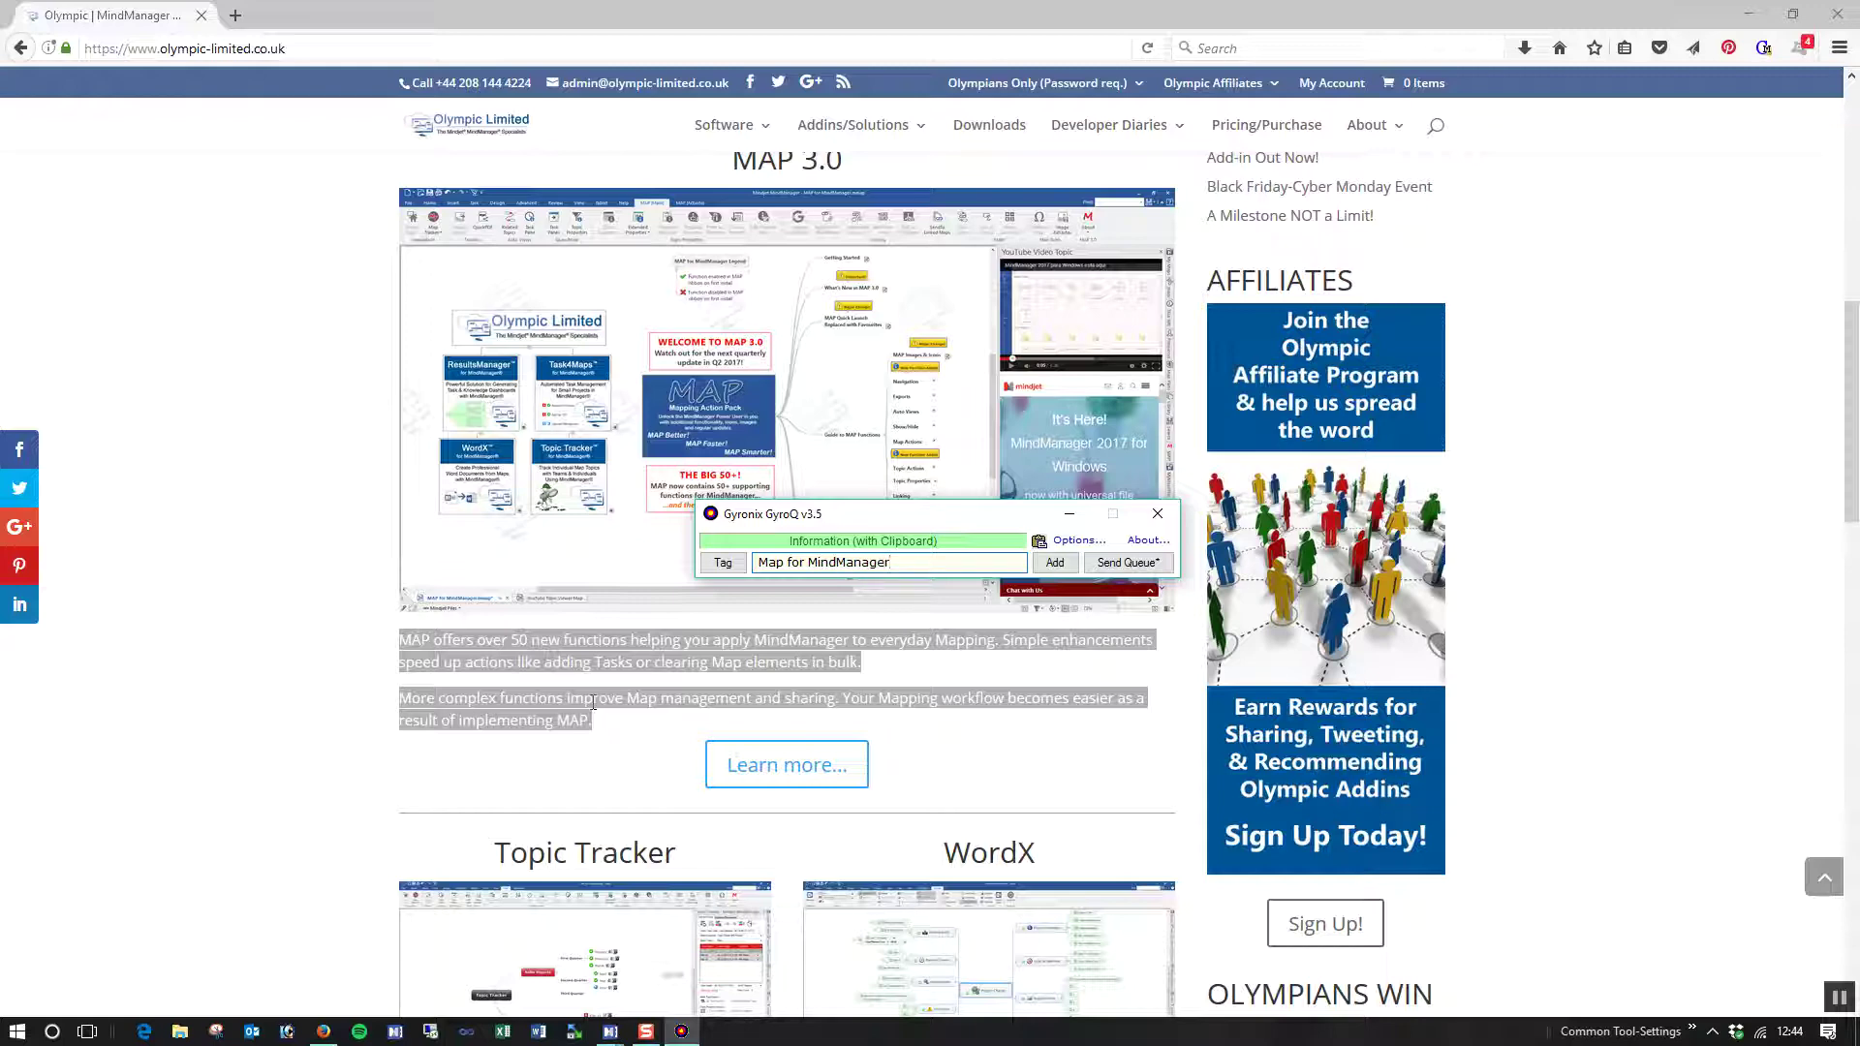
{"action": "key", "text": "Return"}
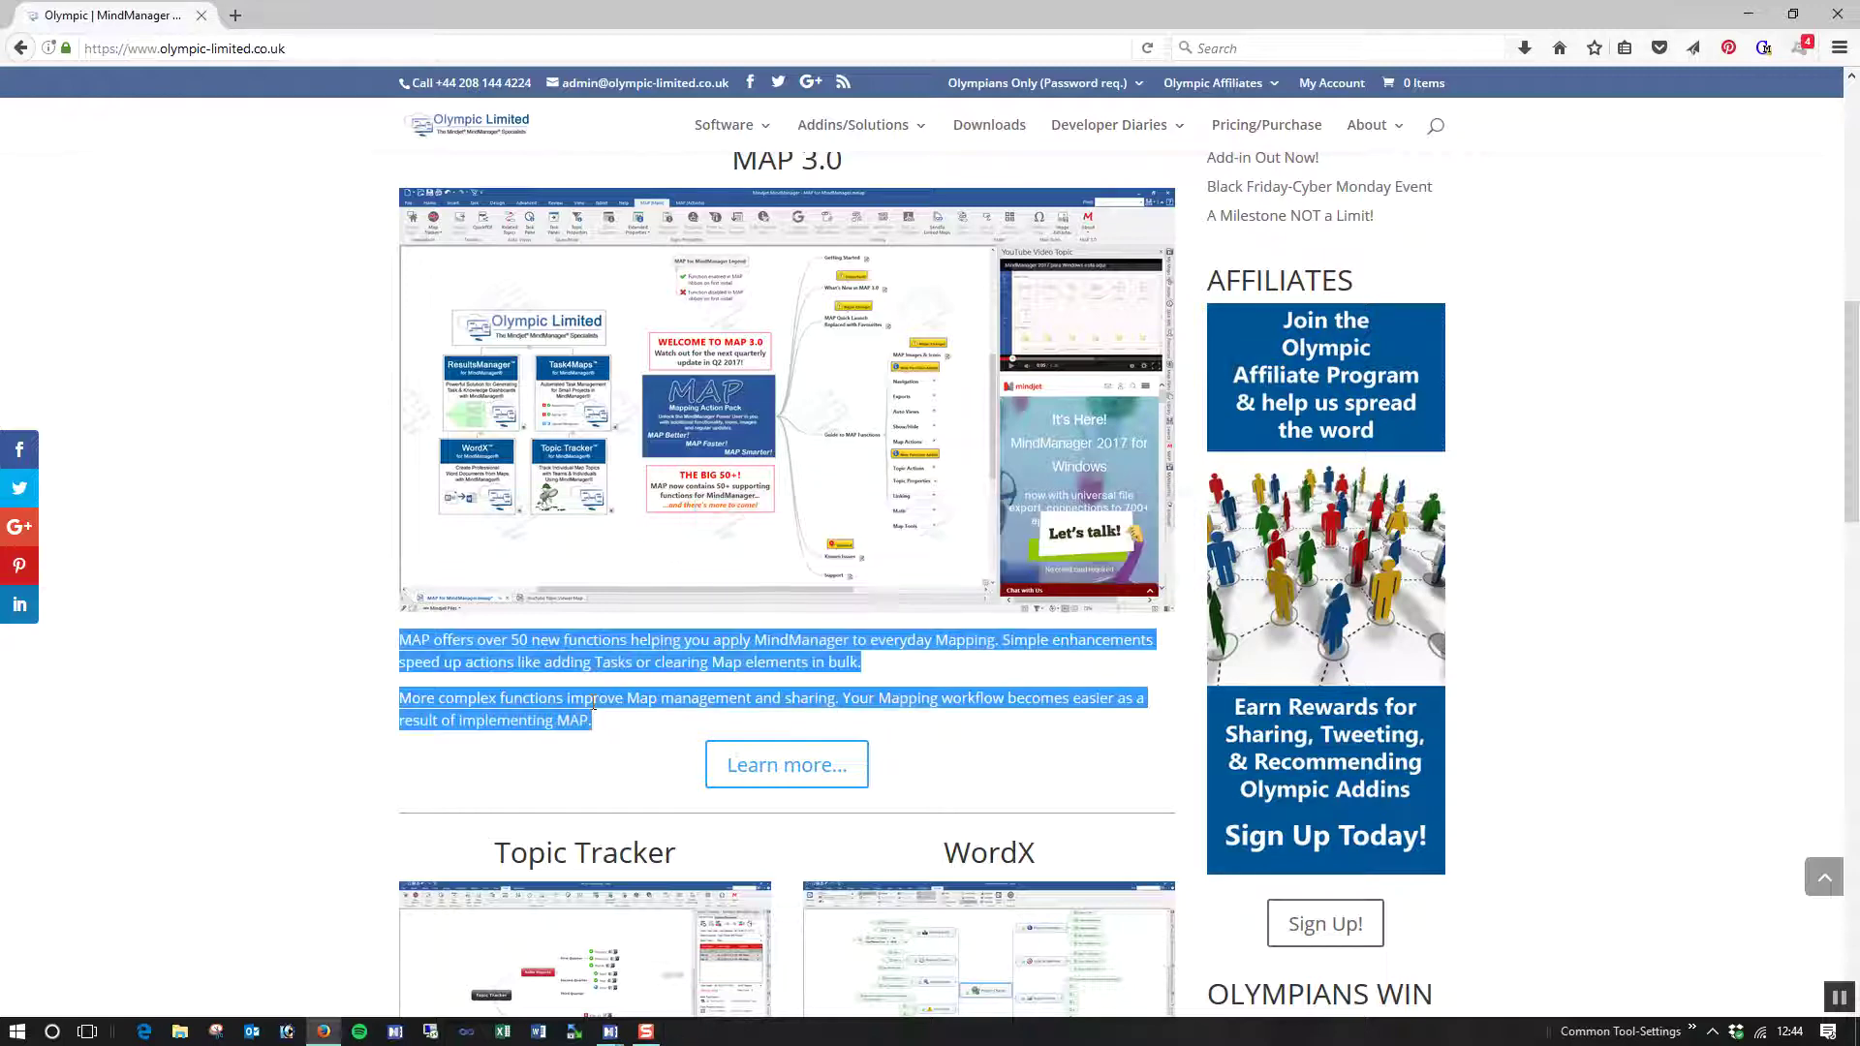
{"action": "scroll", "coordinate": [592, 702], "scroll_direction": "up", "scroll_amount": 10}
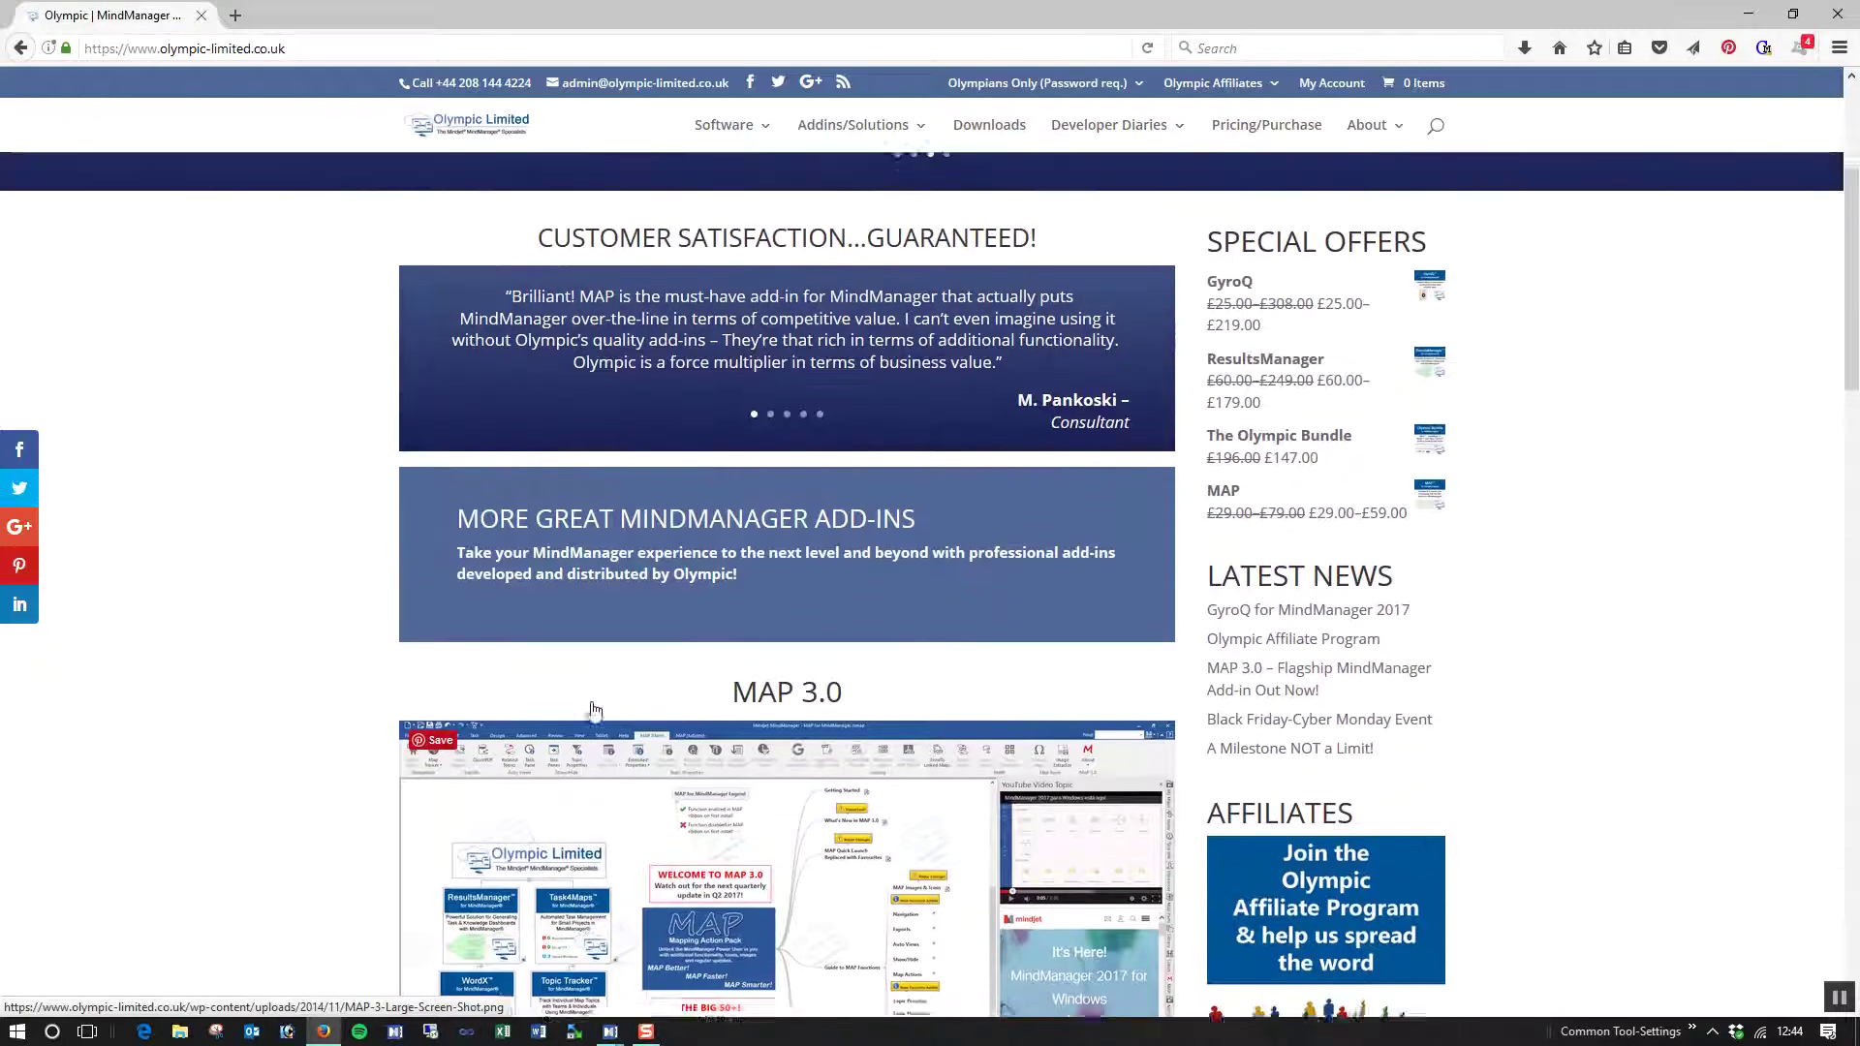
Step: Queue the action items 'Call accountants' and 'Prepare sales reports' using the 'ai' prefix
{"action": "scroll", "coordinate": [593, 710], "scroll_direction": "up", "scroll_amount": 1}
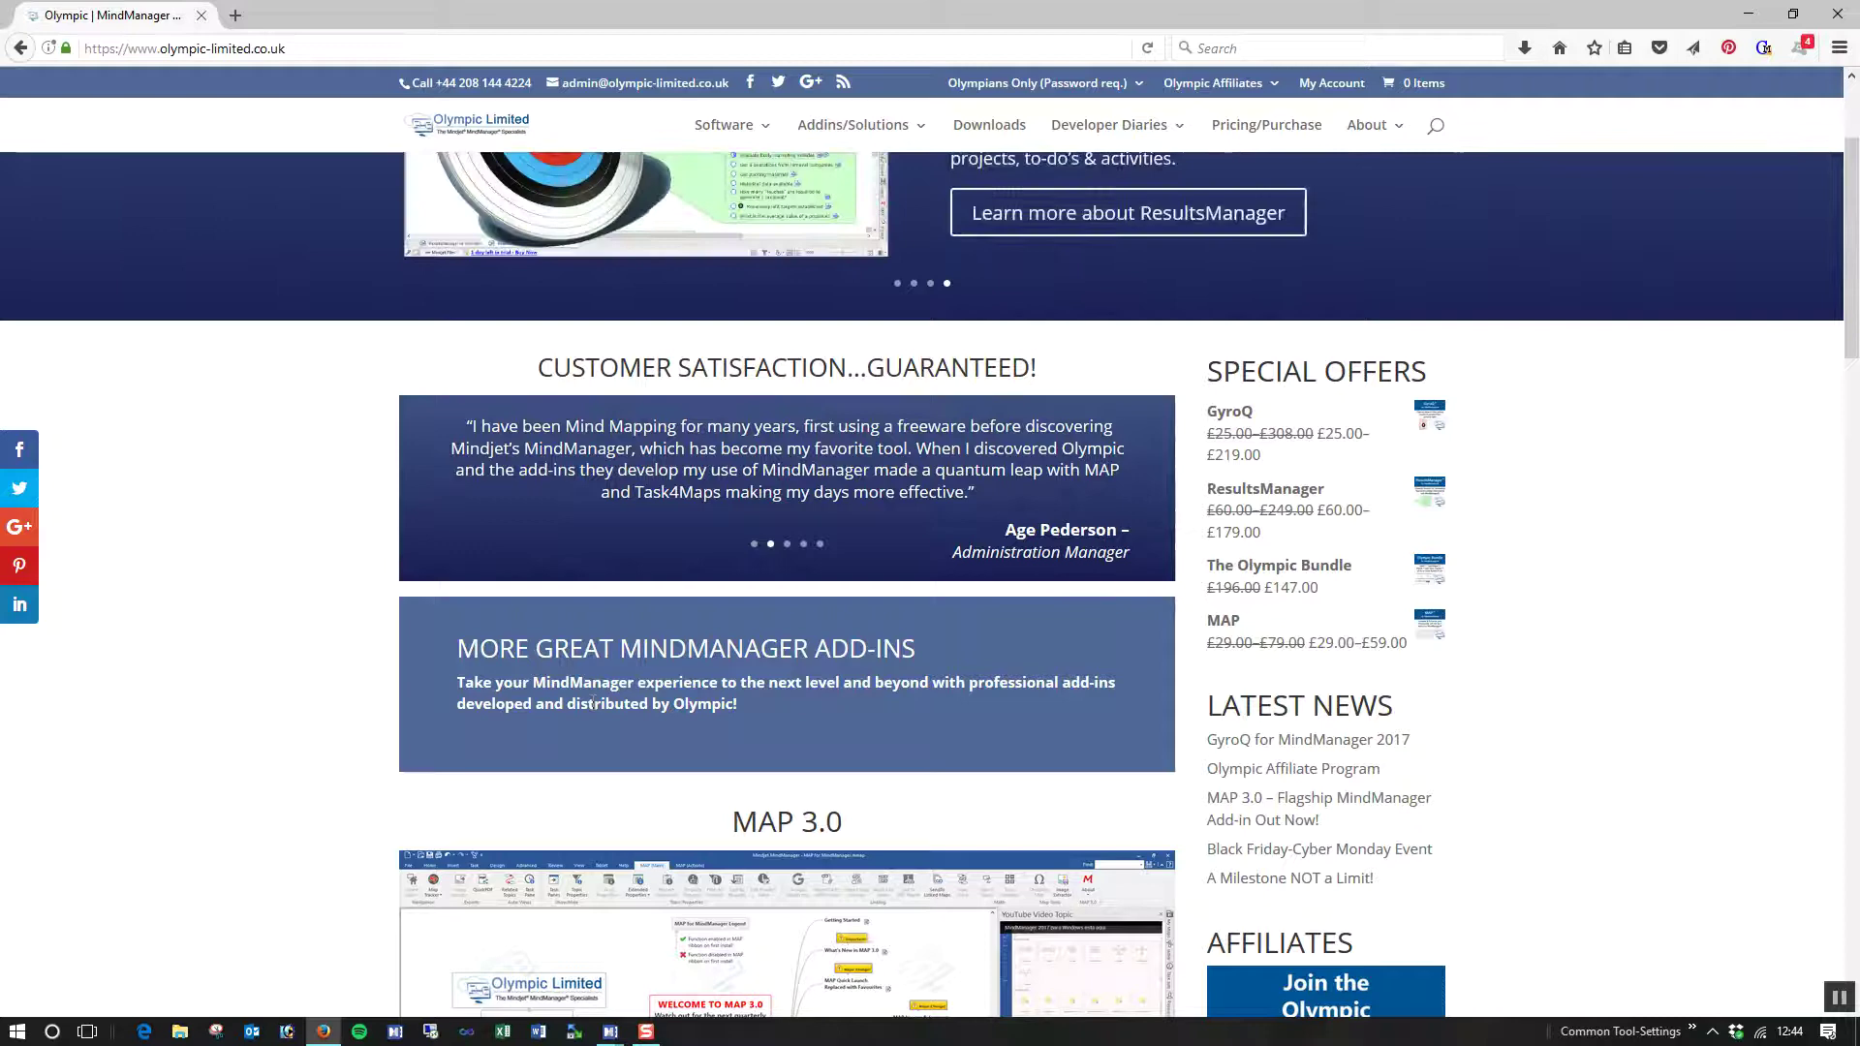
{"action": "key", "text": "ctrl+alt+q"}
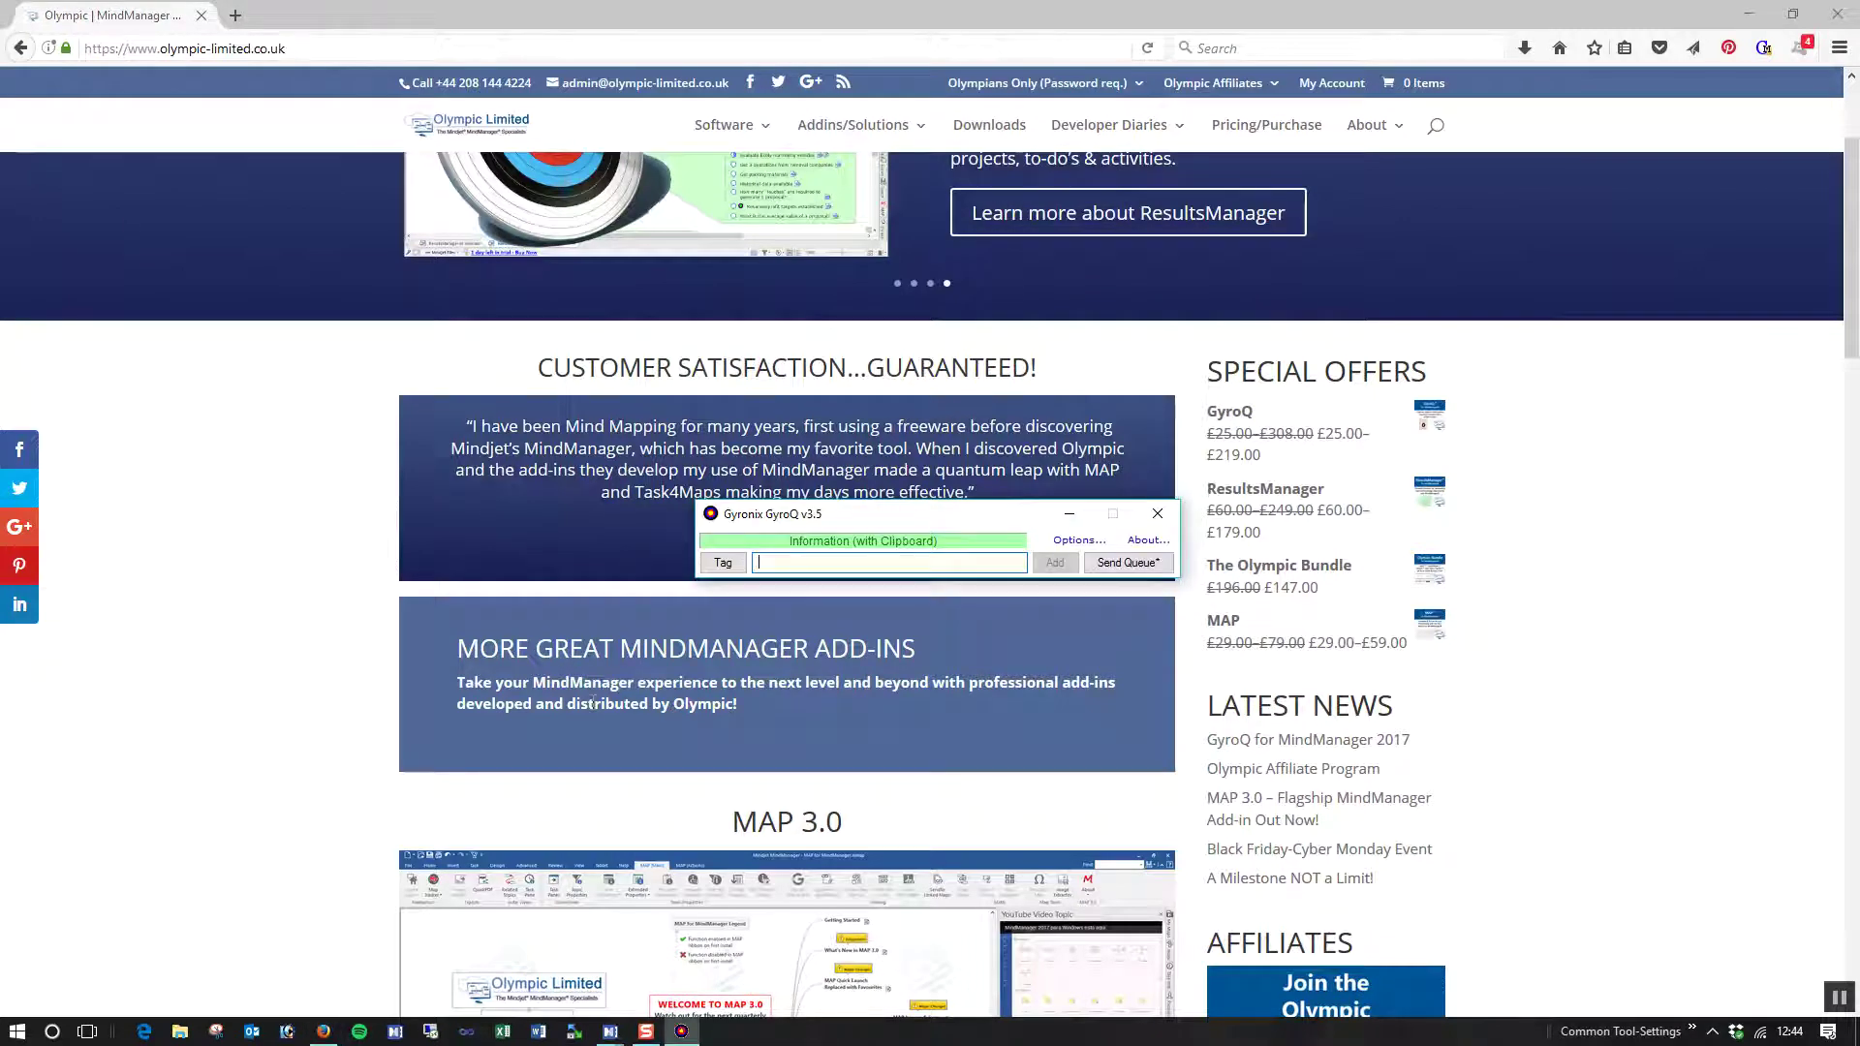
{"action": "type", "text": "ai "}
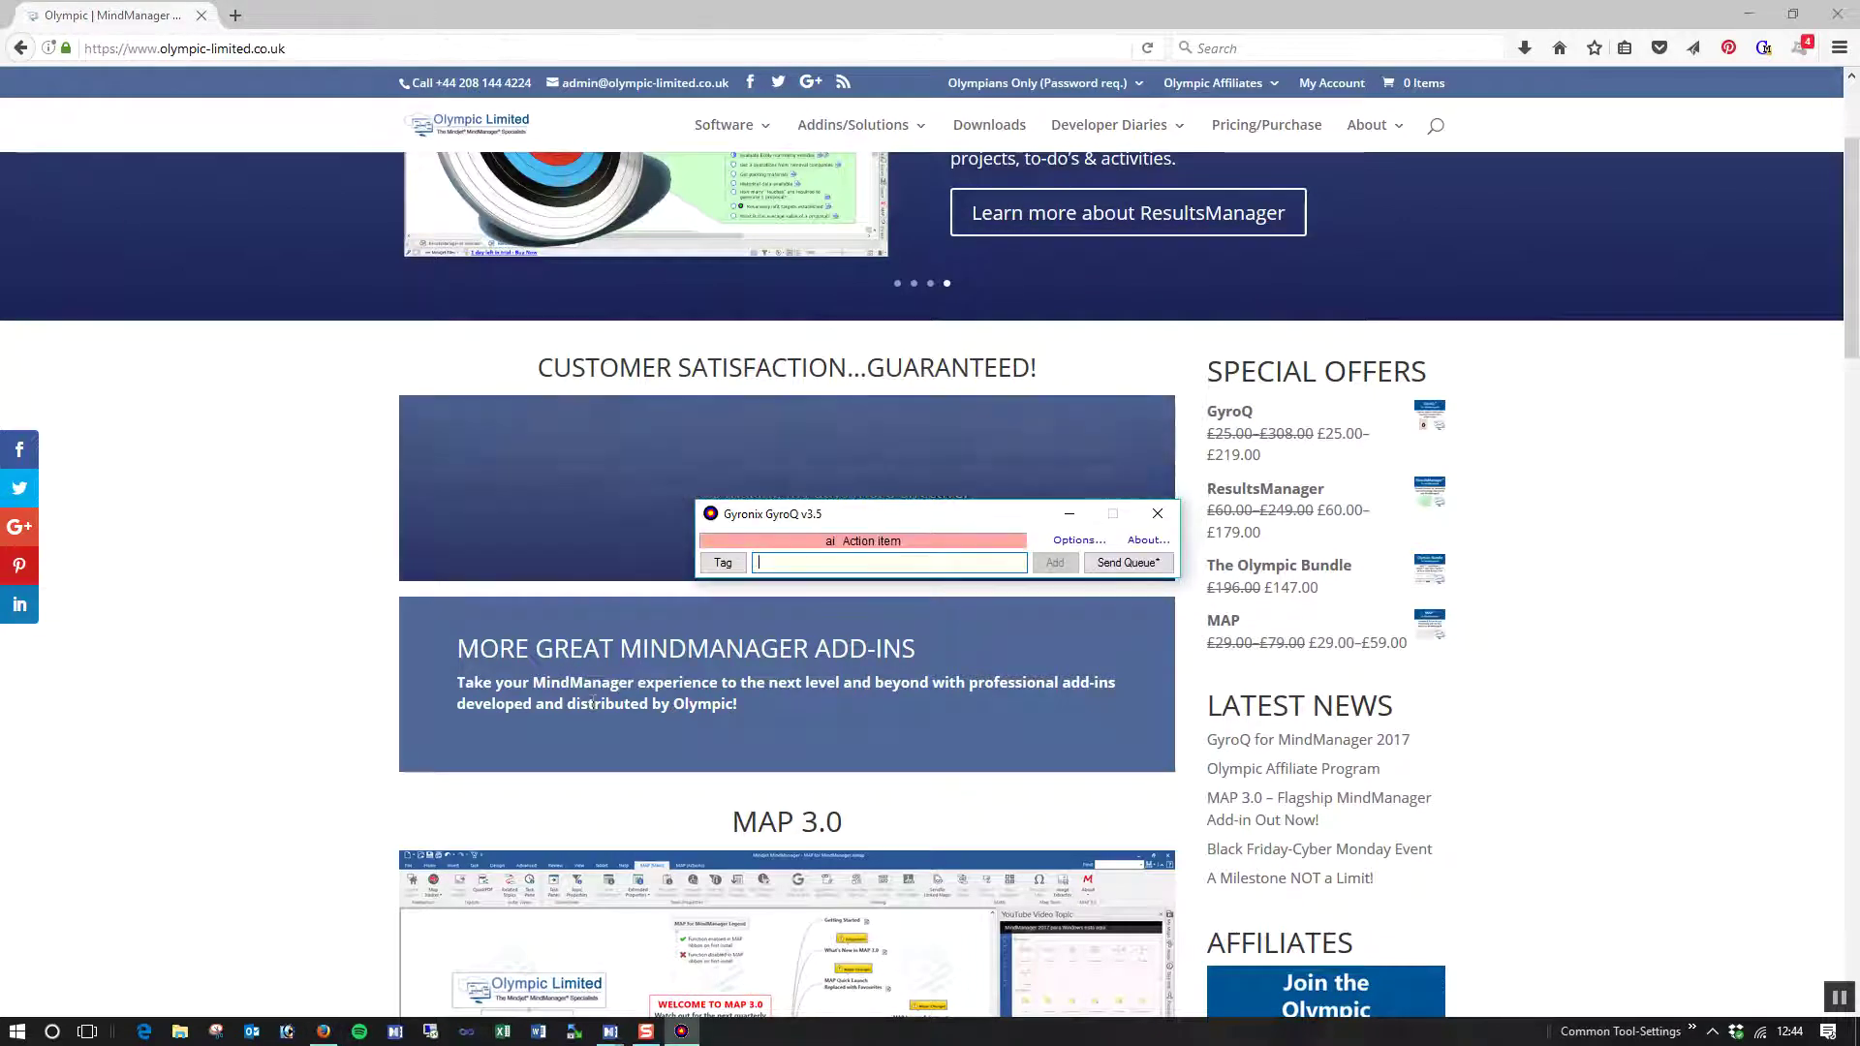
{"action": "type", "text": "Ca"}
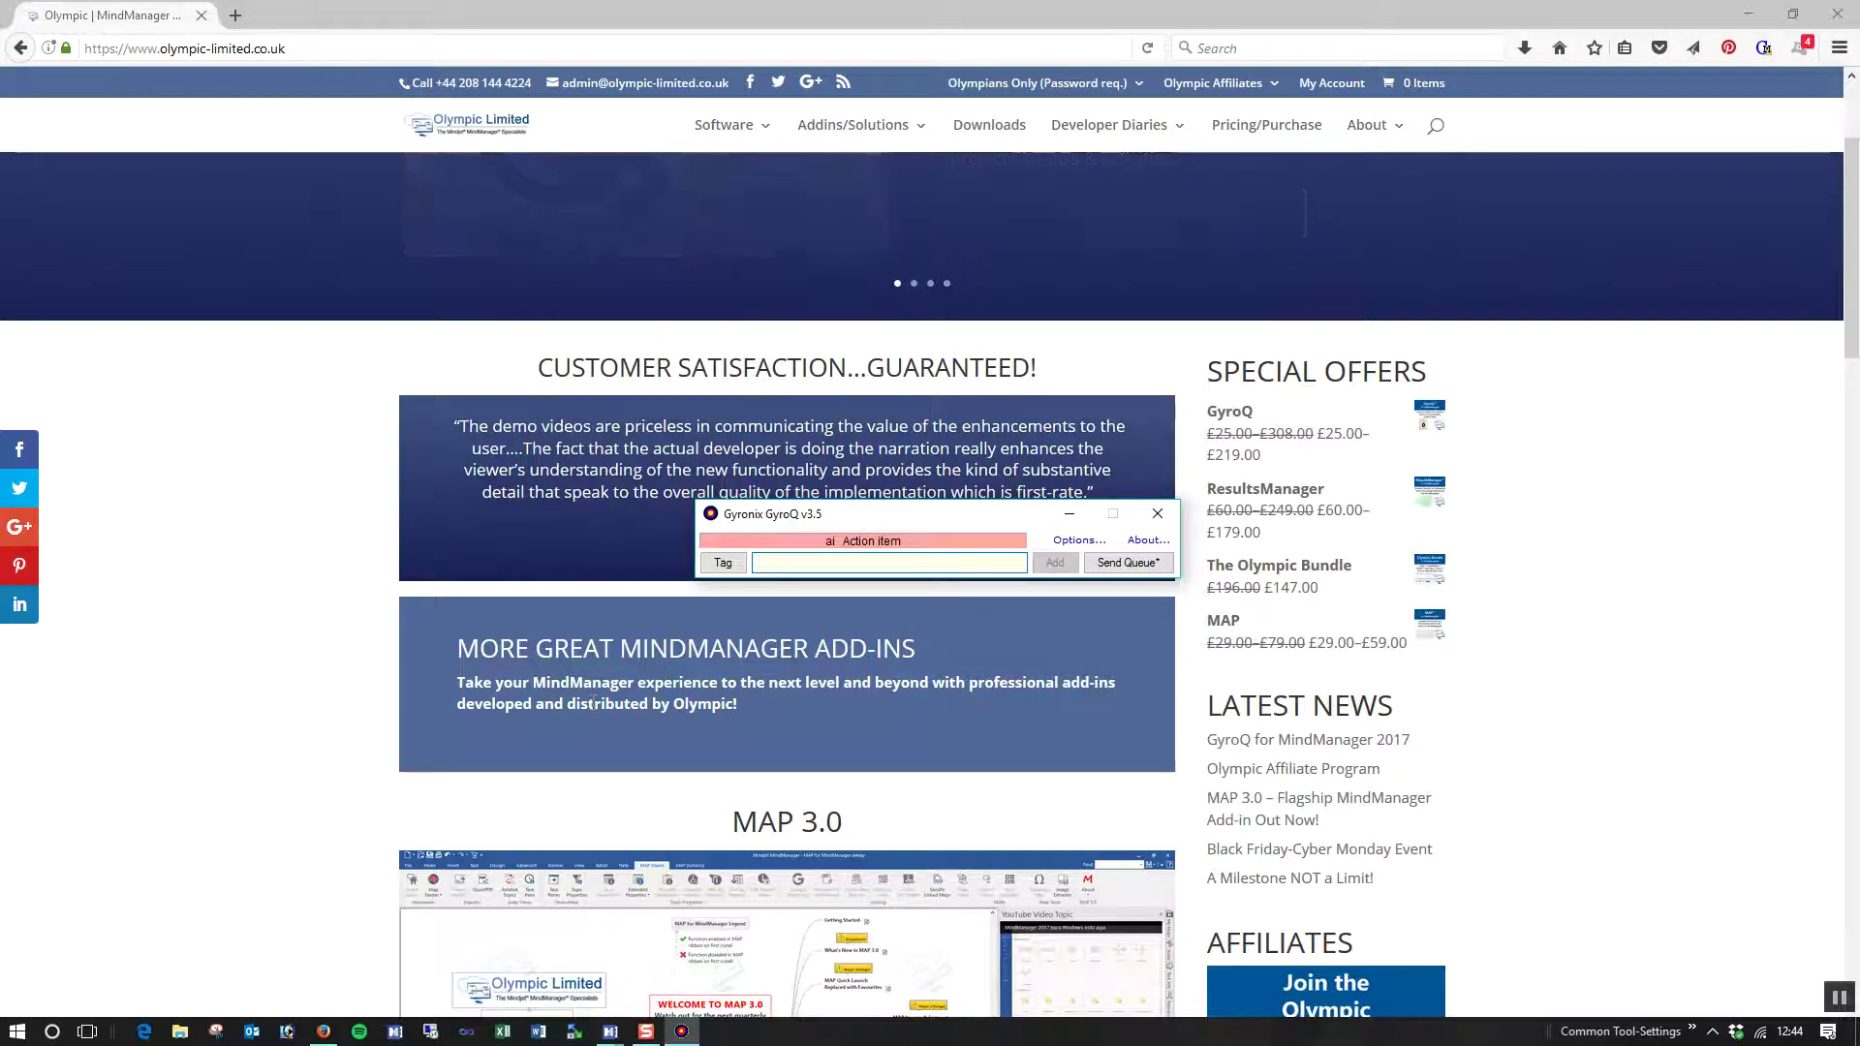
{"action": "type", "text": "ll a"}
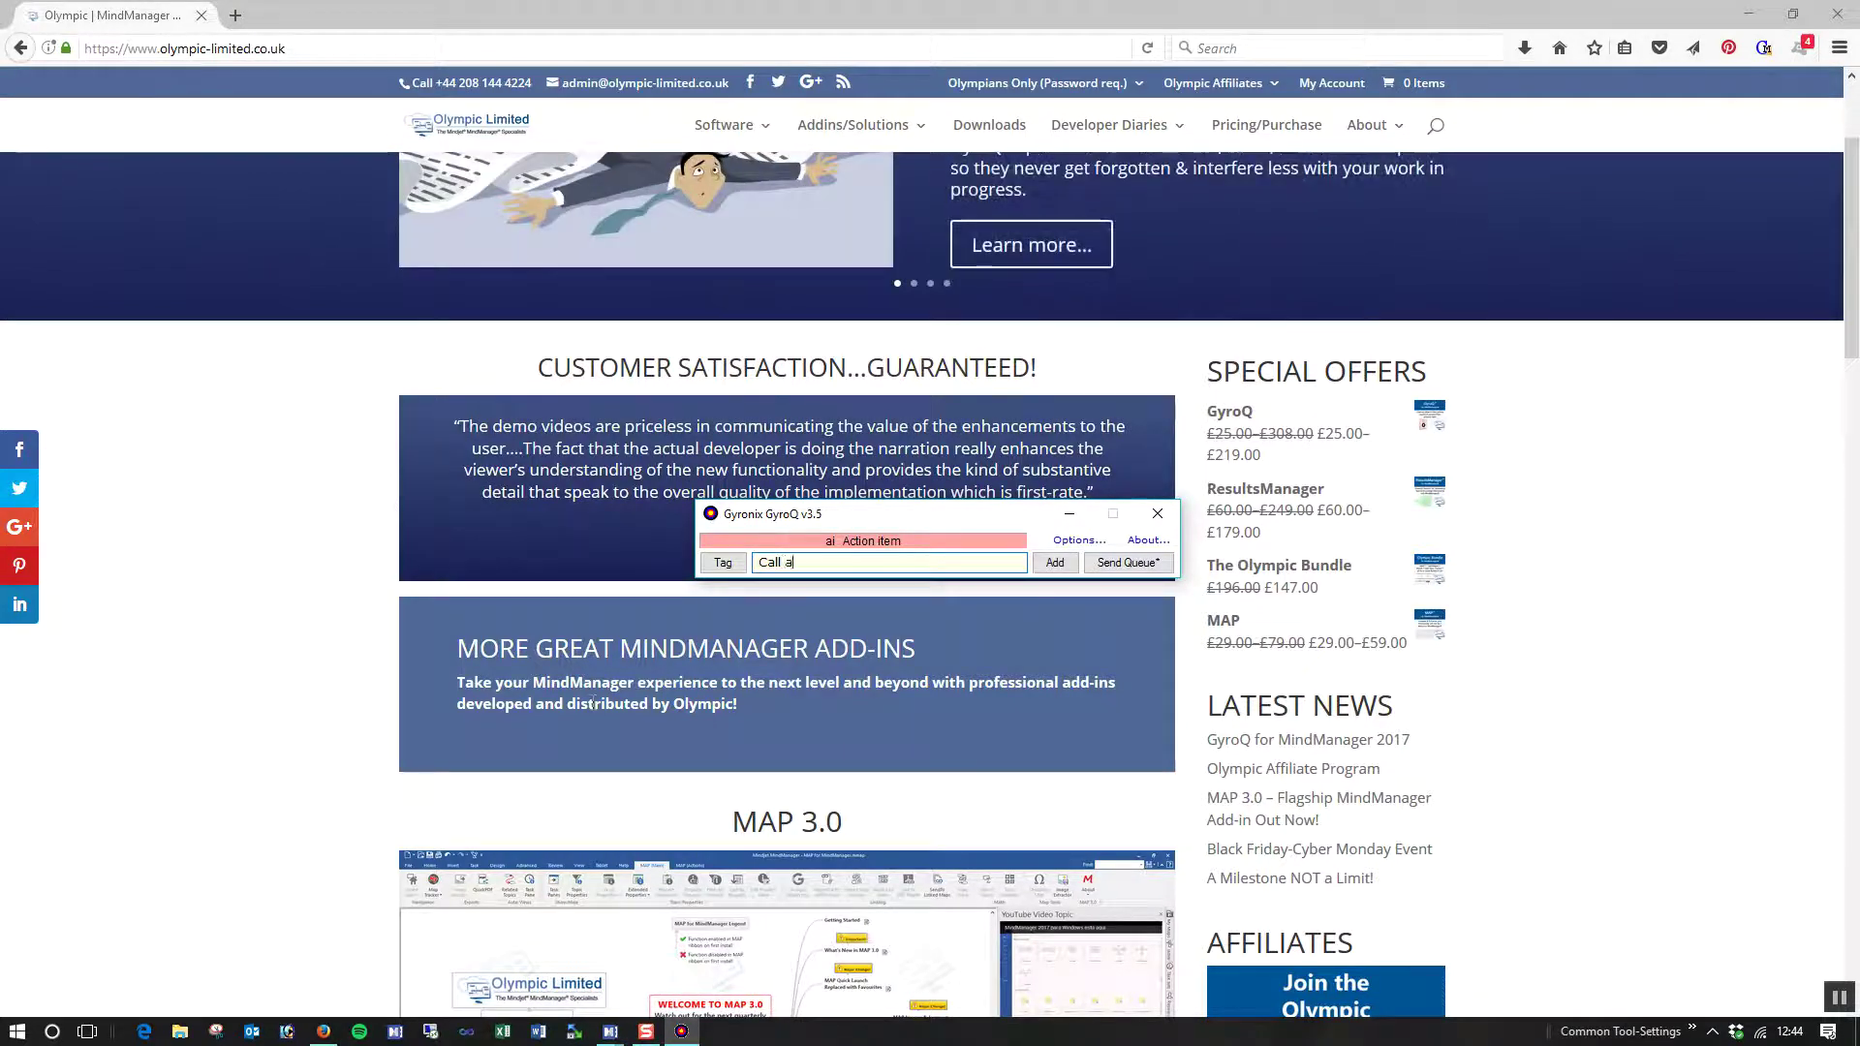
{"action": "type", "text": "ccountants"}
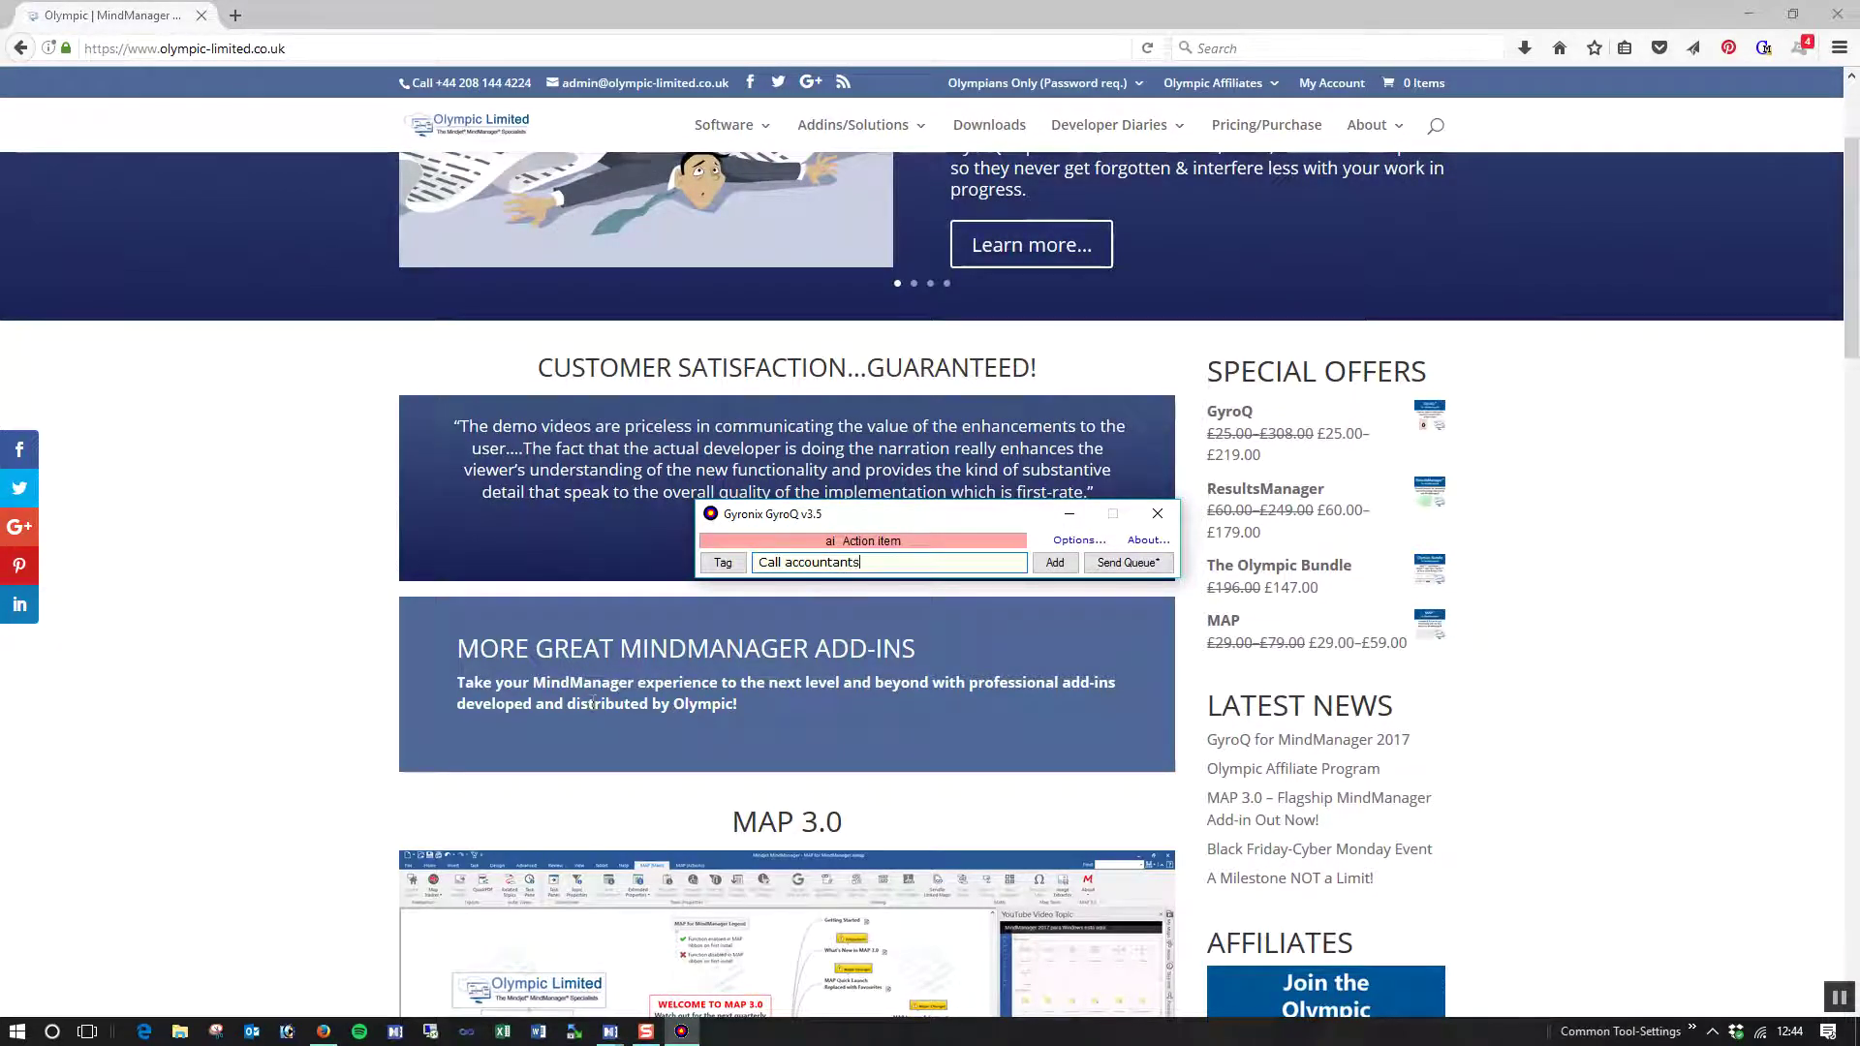
{"action": "key", "text": "Return"}
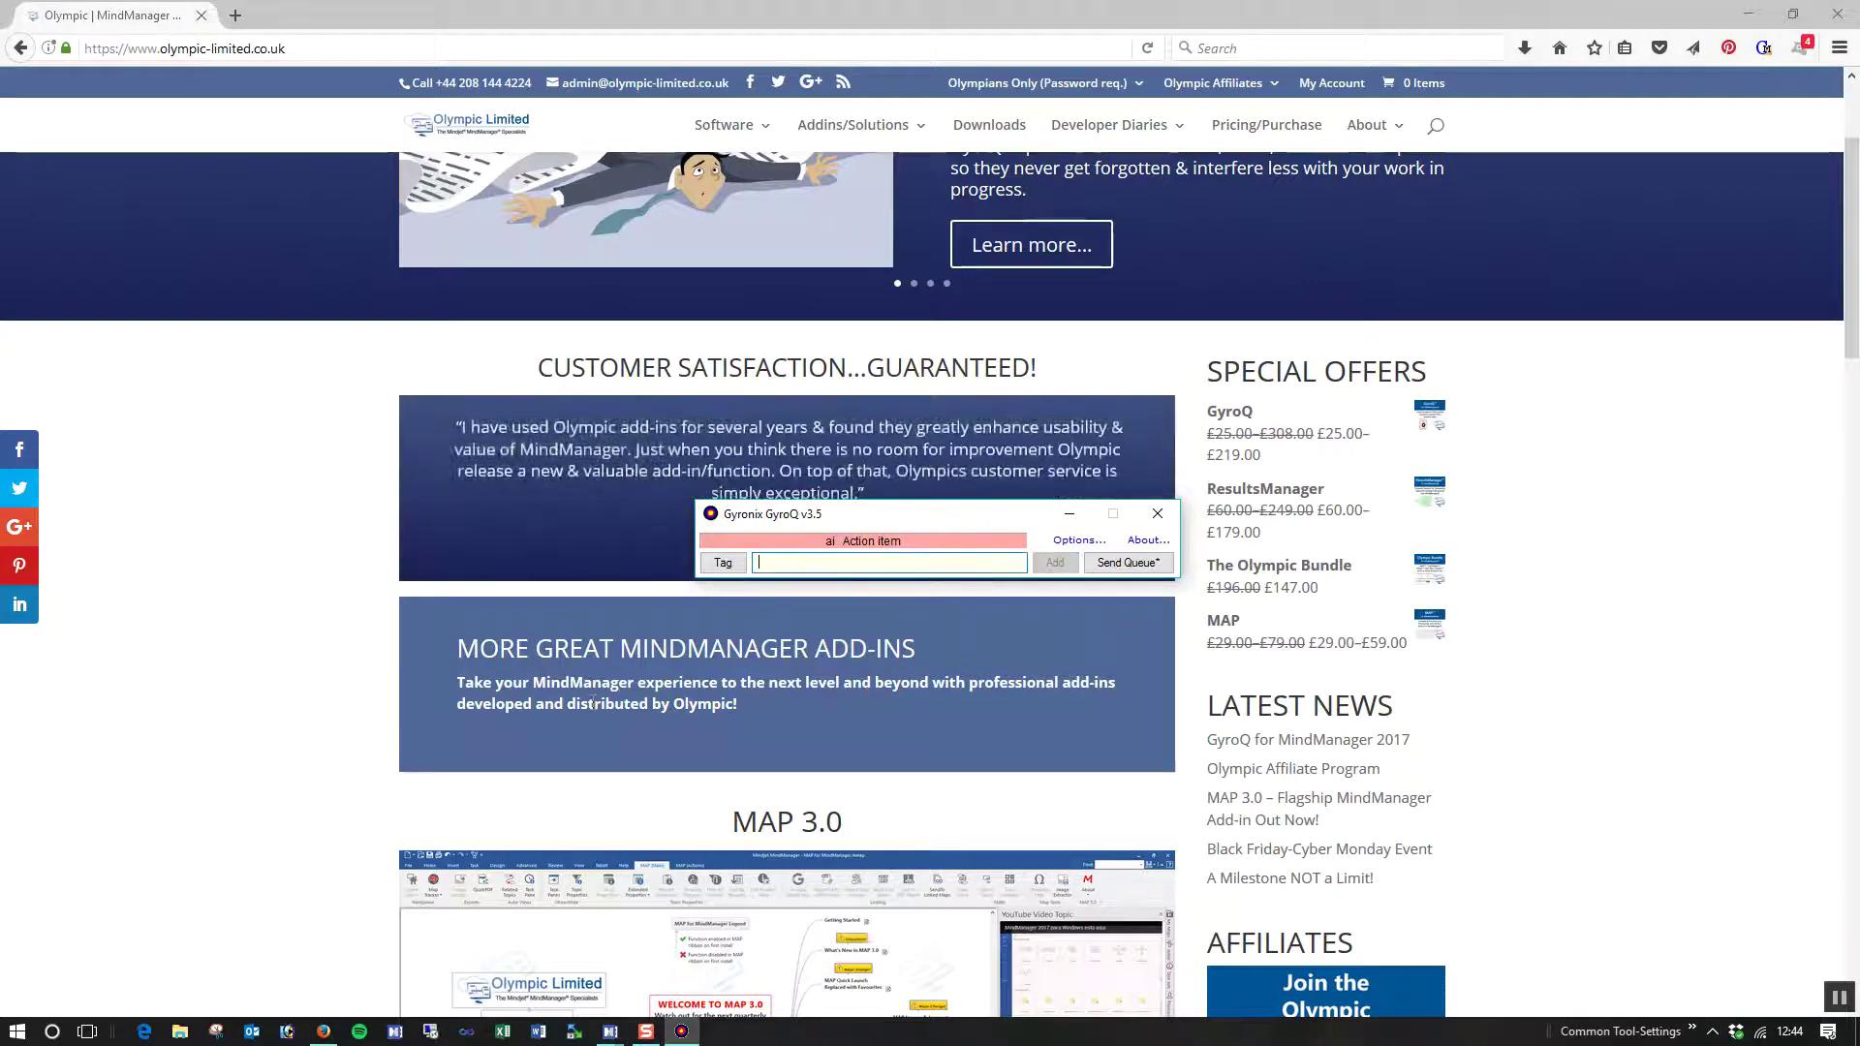
{"action": "key", "text": "Escape"}
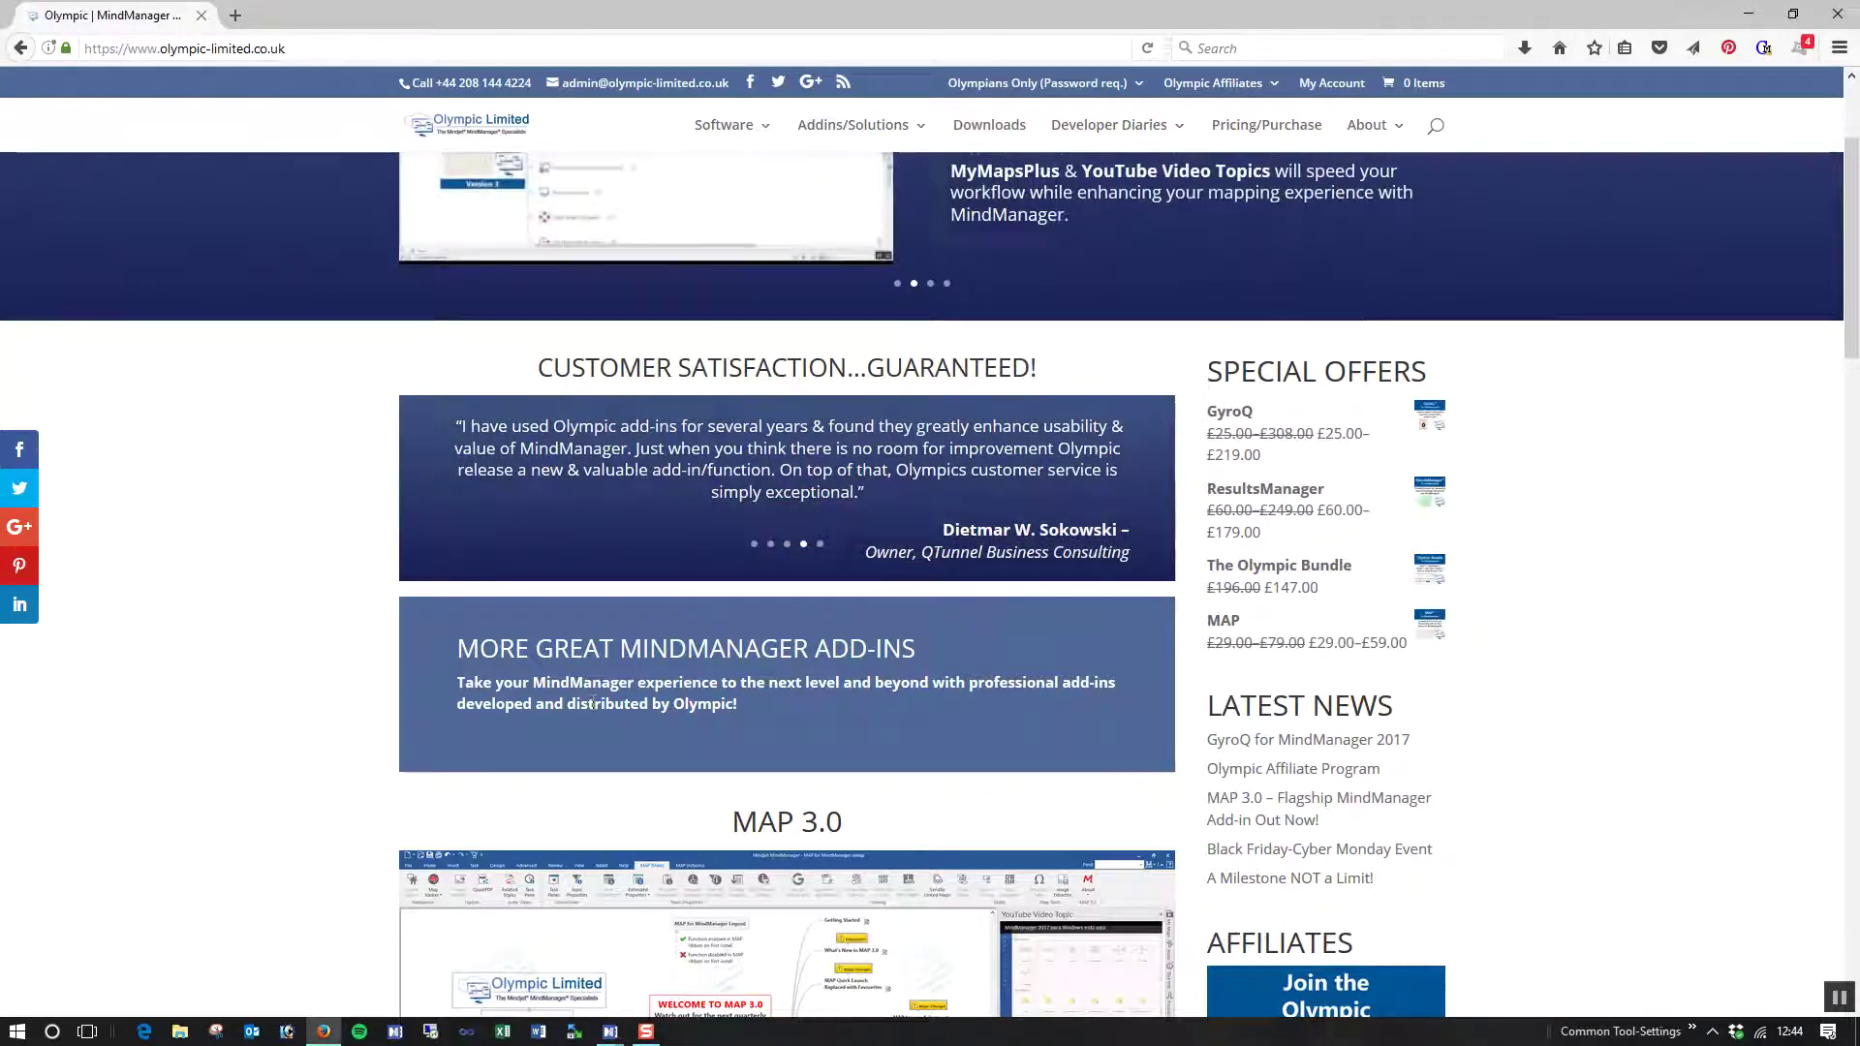
{"action": "key", "text": "ctrl+alt+q"}
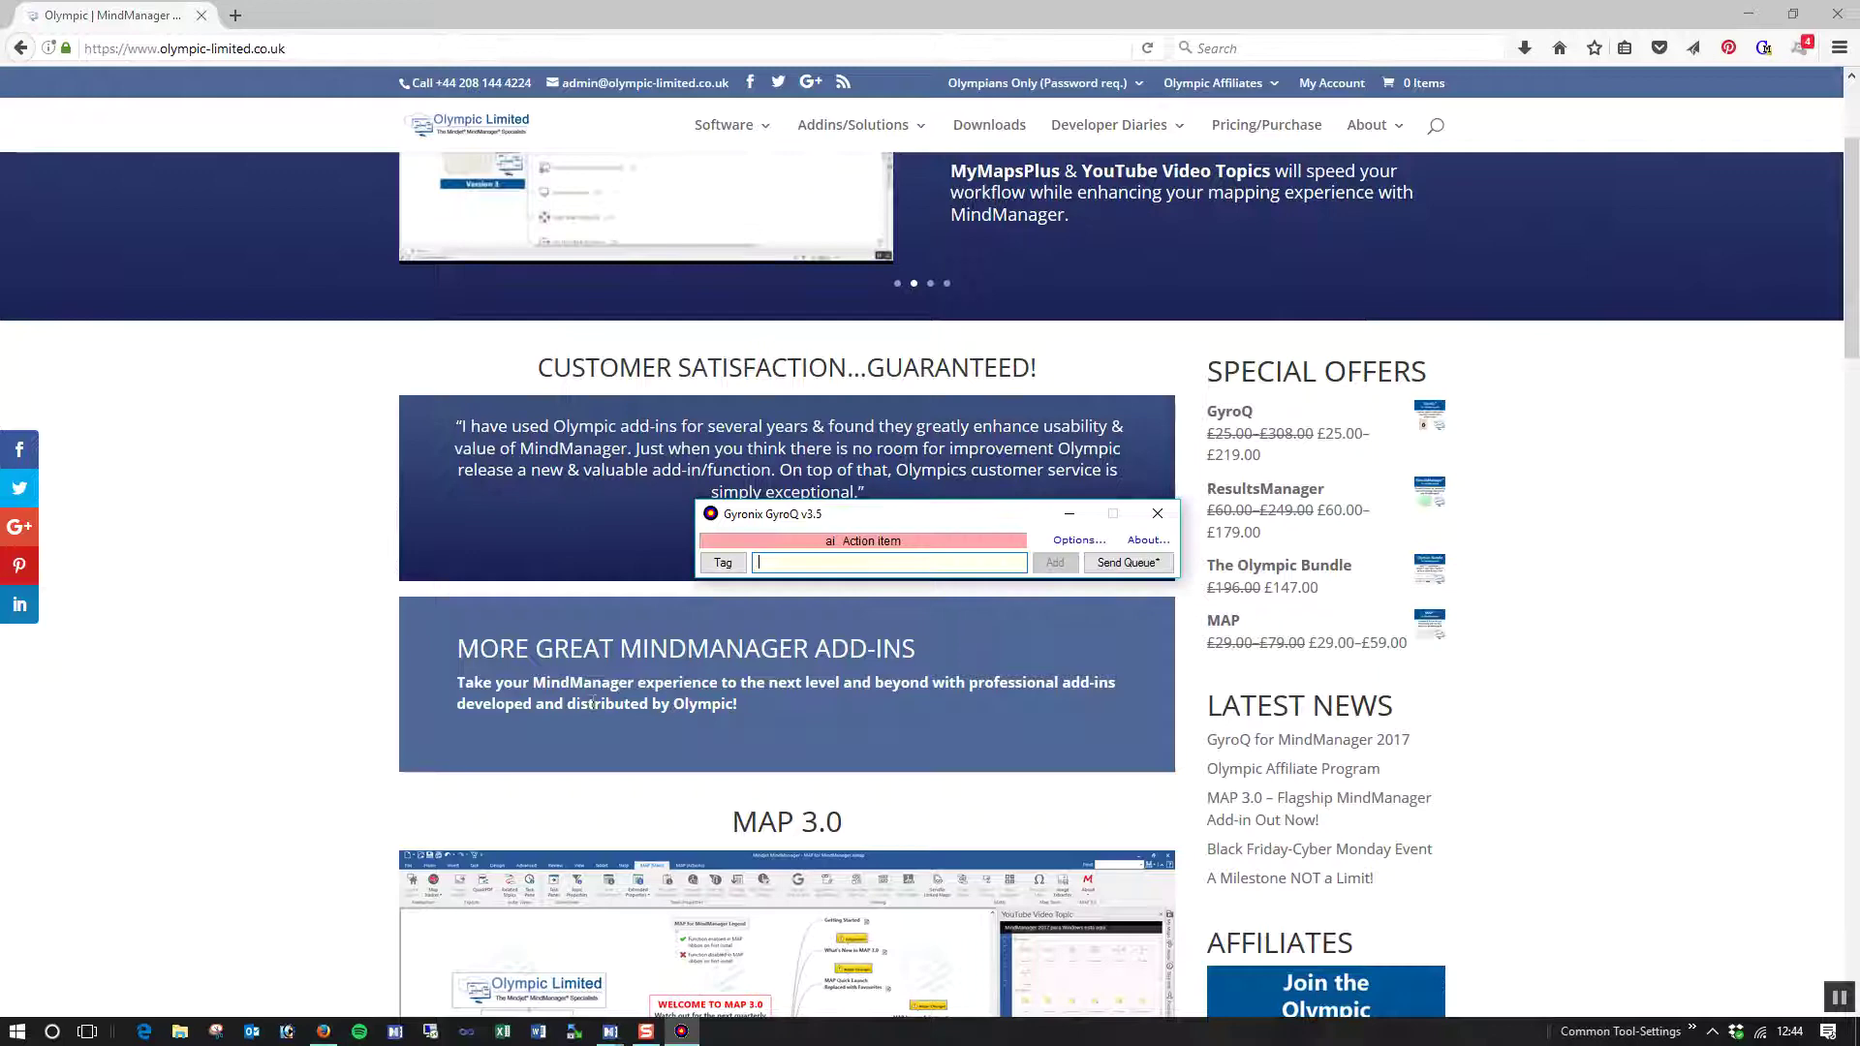
{"action": "type", "text": "Pr"}
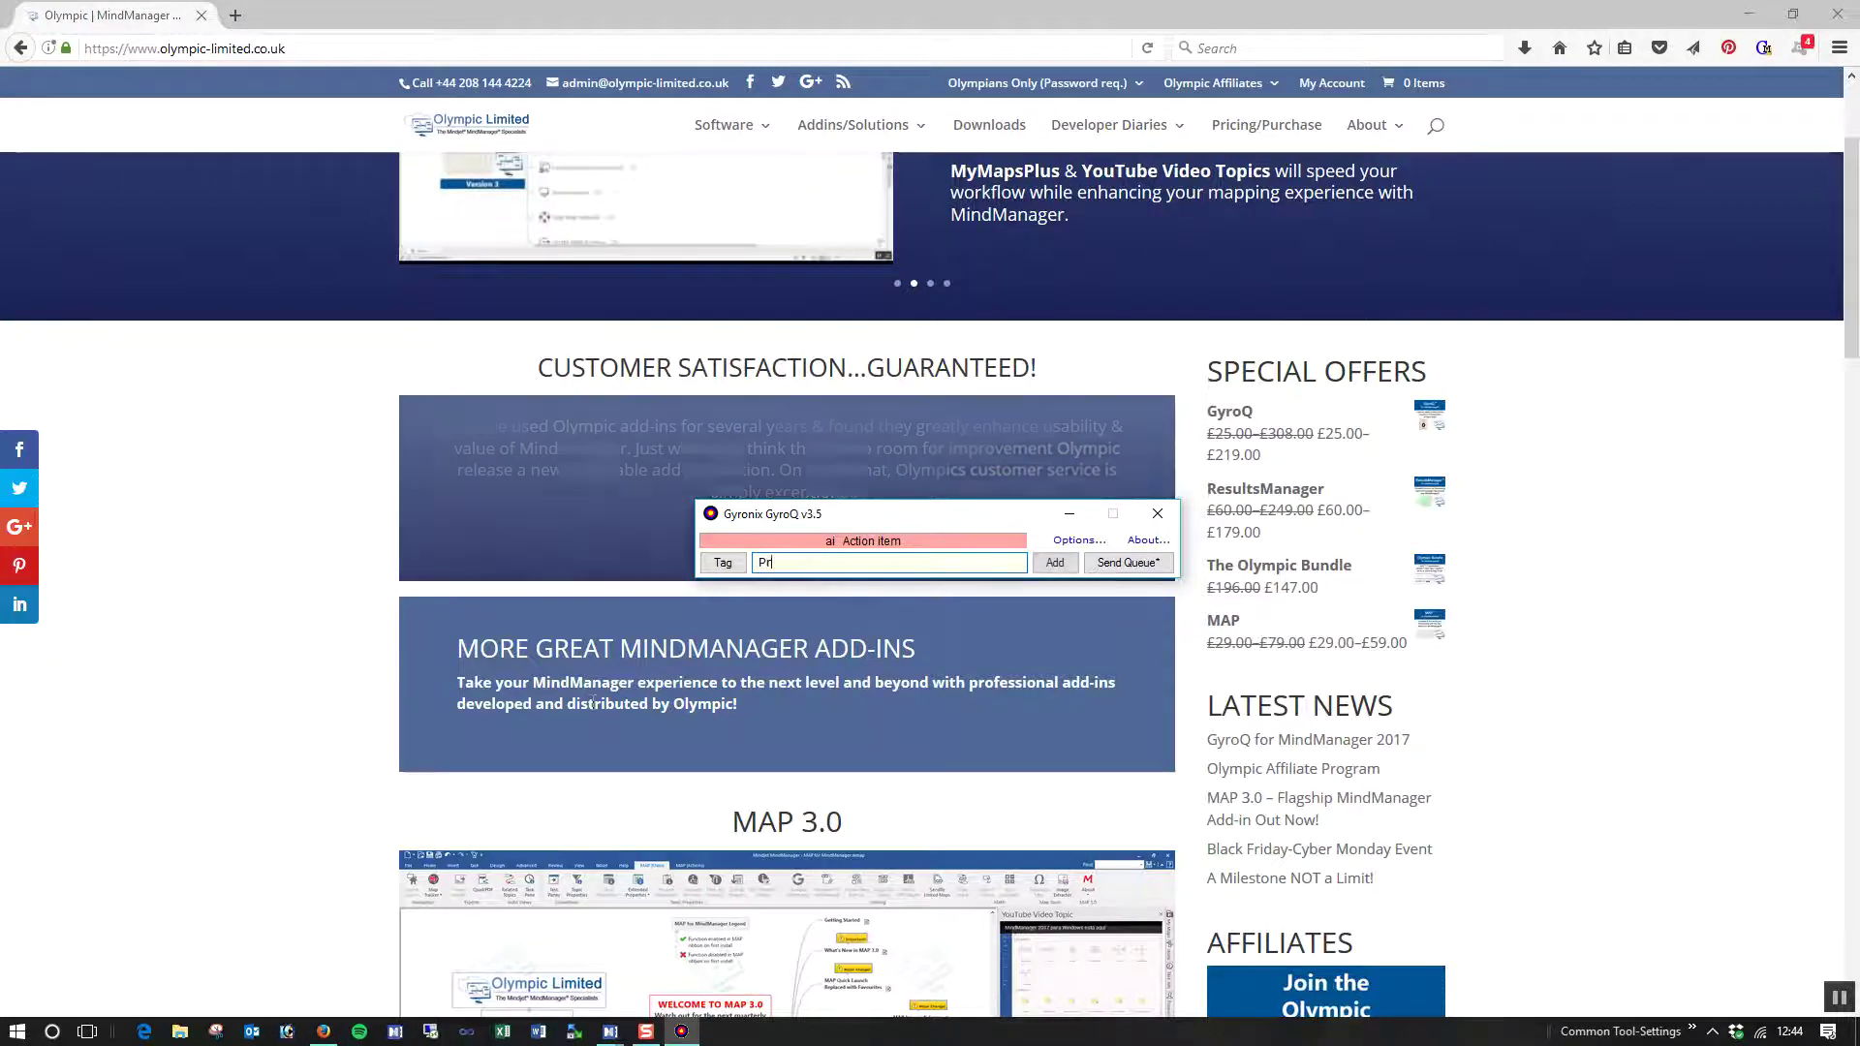
{"action": "type", "text": "epare sa"}
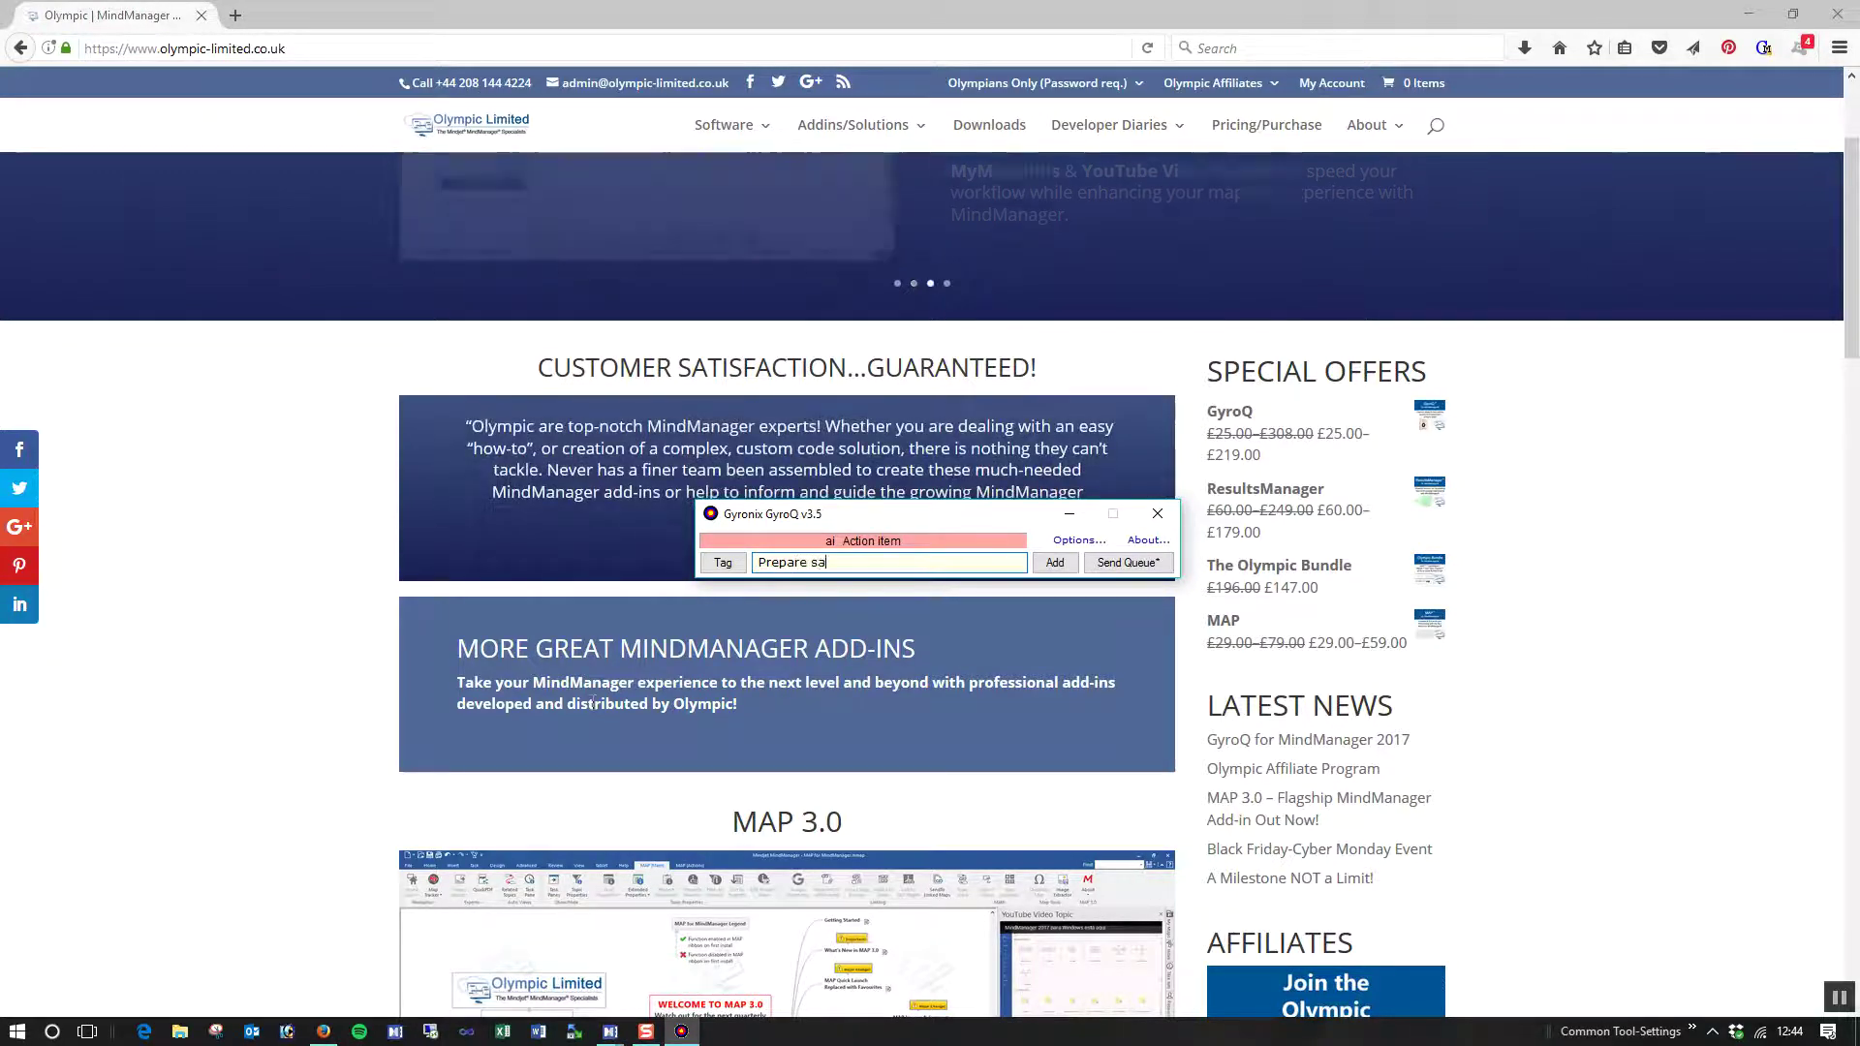
{"action": "type", "text": "les reports"}
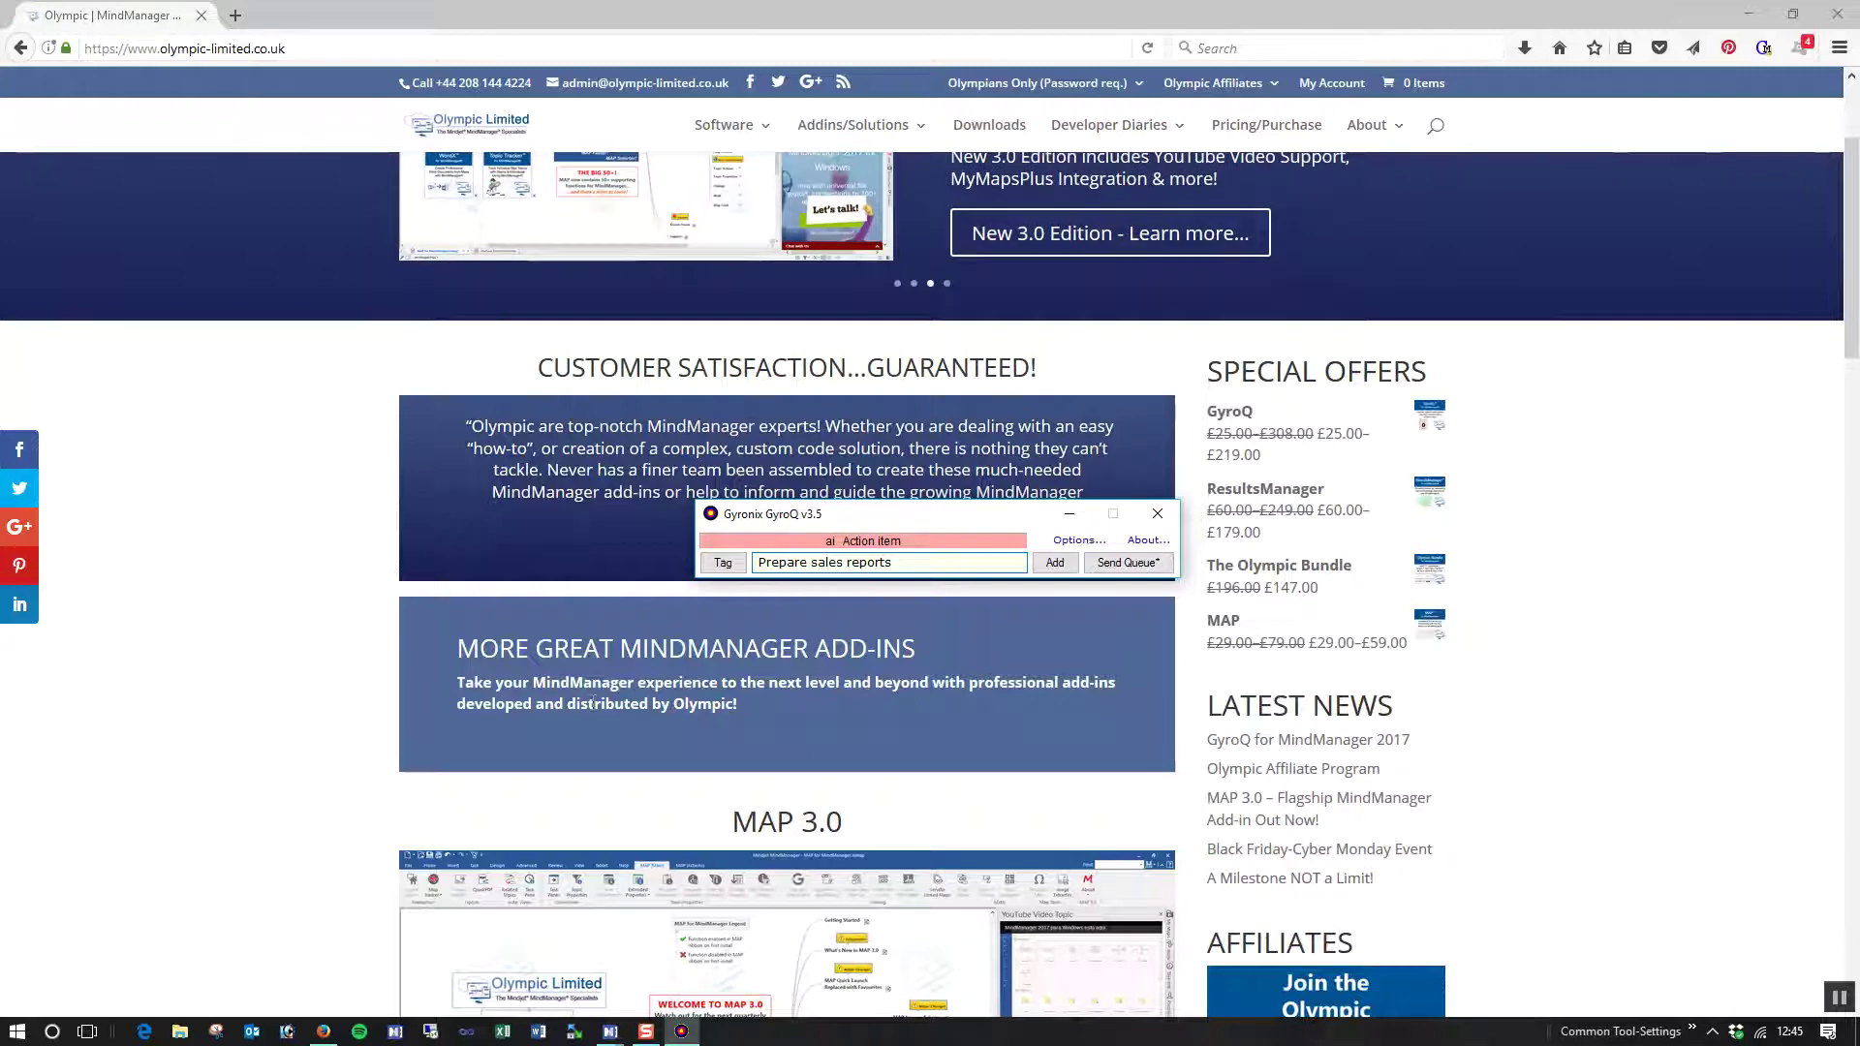
{"action": "key", "text": "Return"}
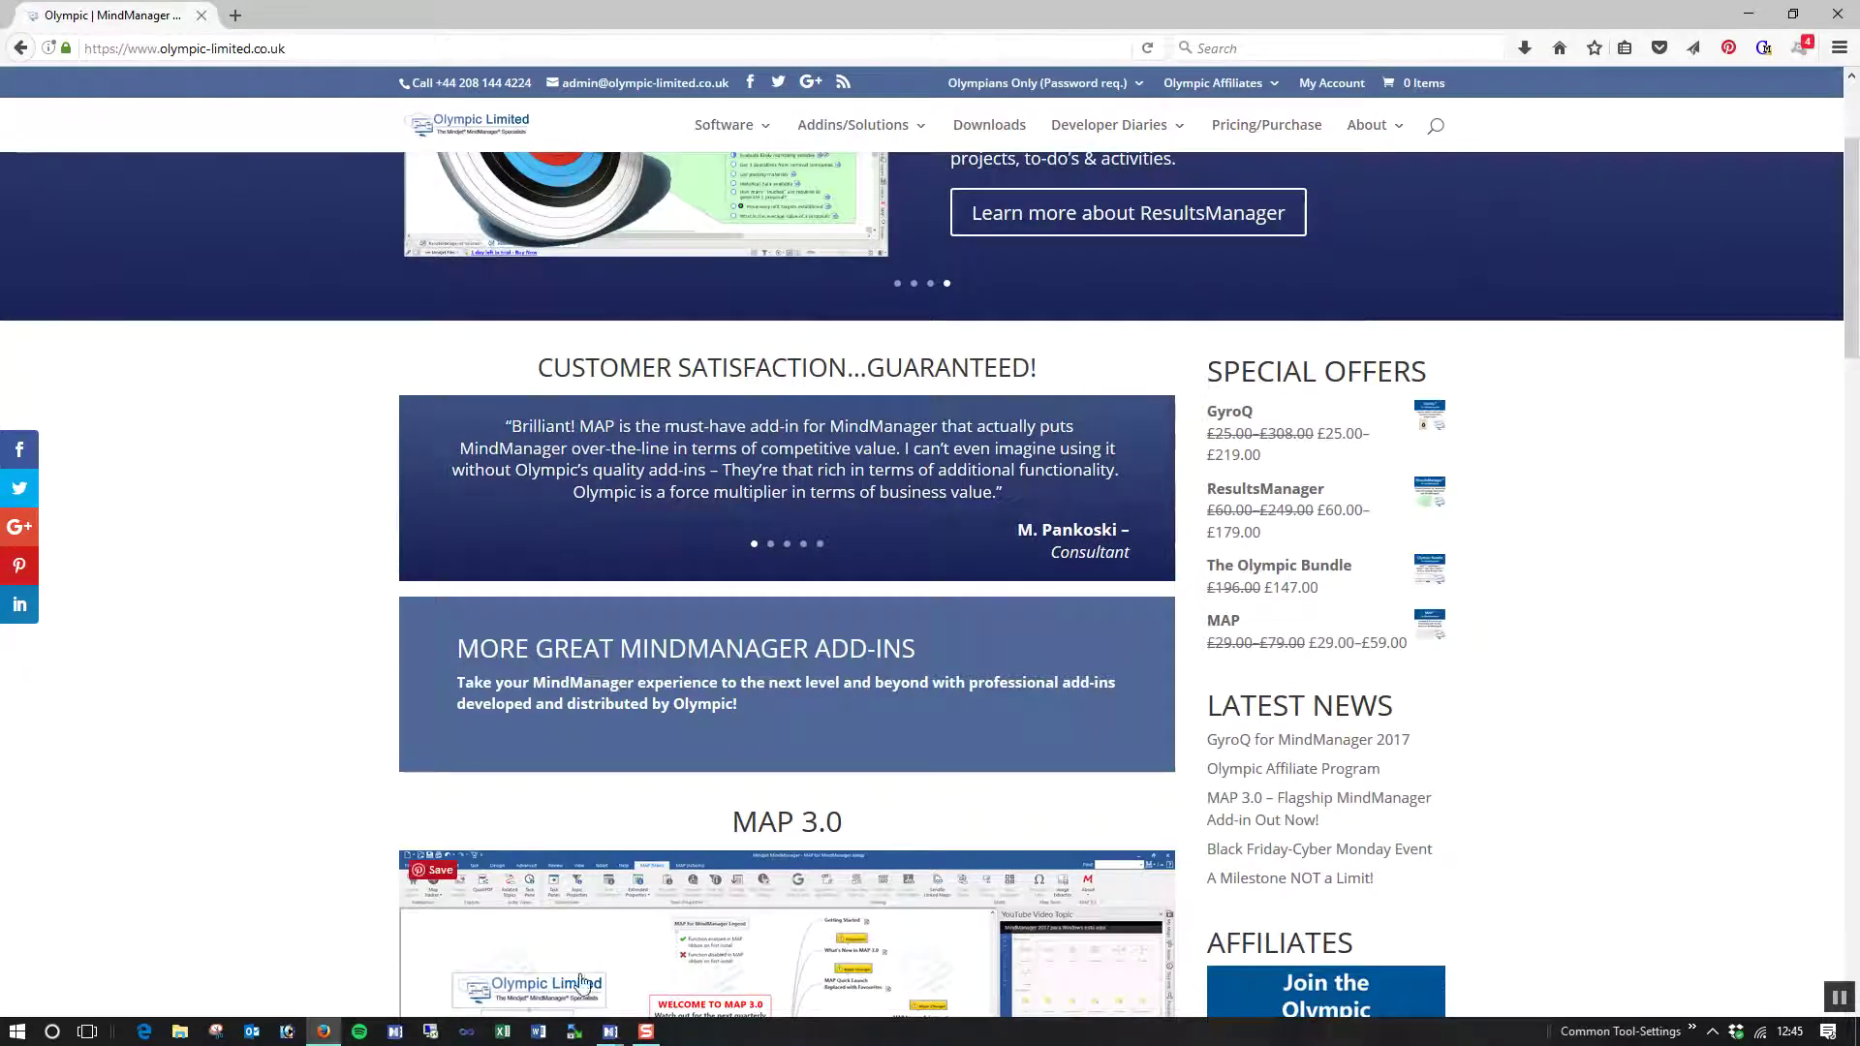
Step: Bring up MindManager's My GyroQ Inbx Map, glance at Daily Capture Map, then return
{"action": "mouse_move", "coordinate": [611, 1033]}
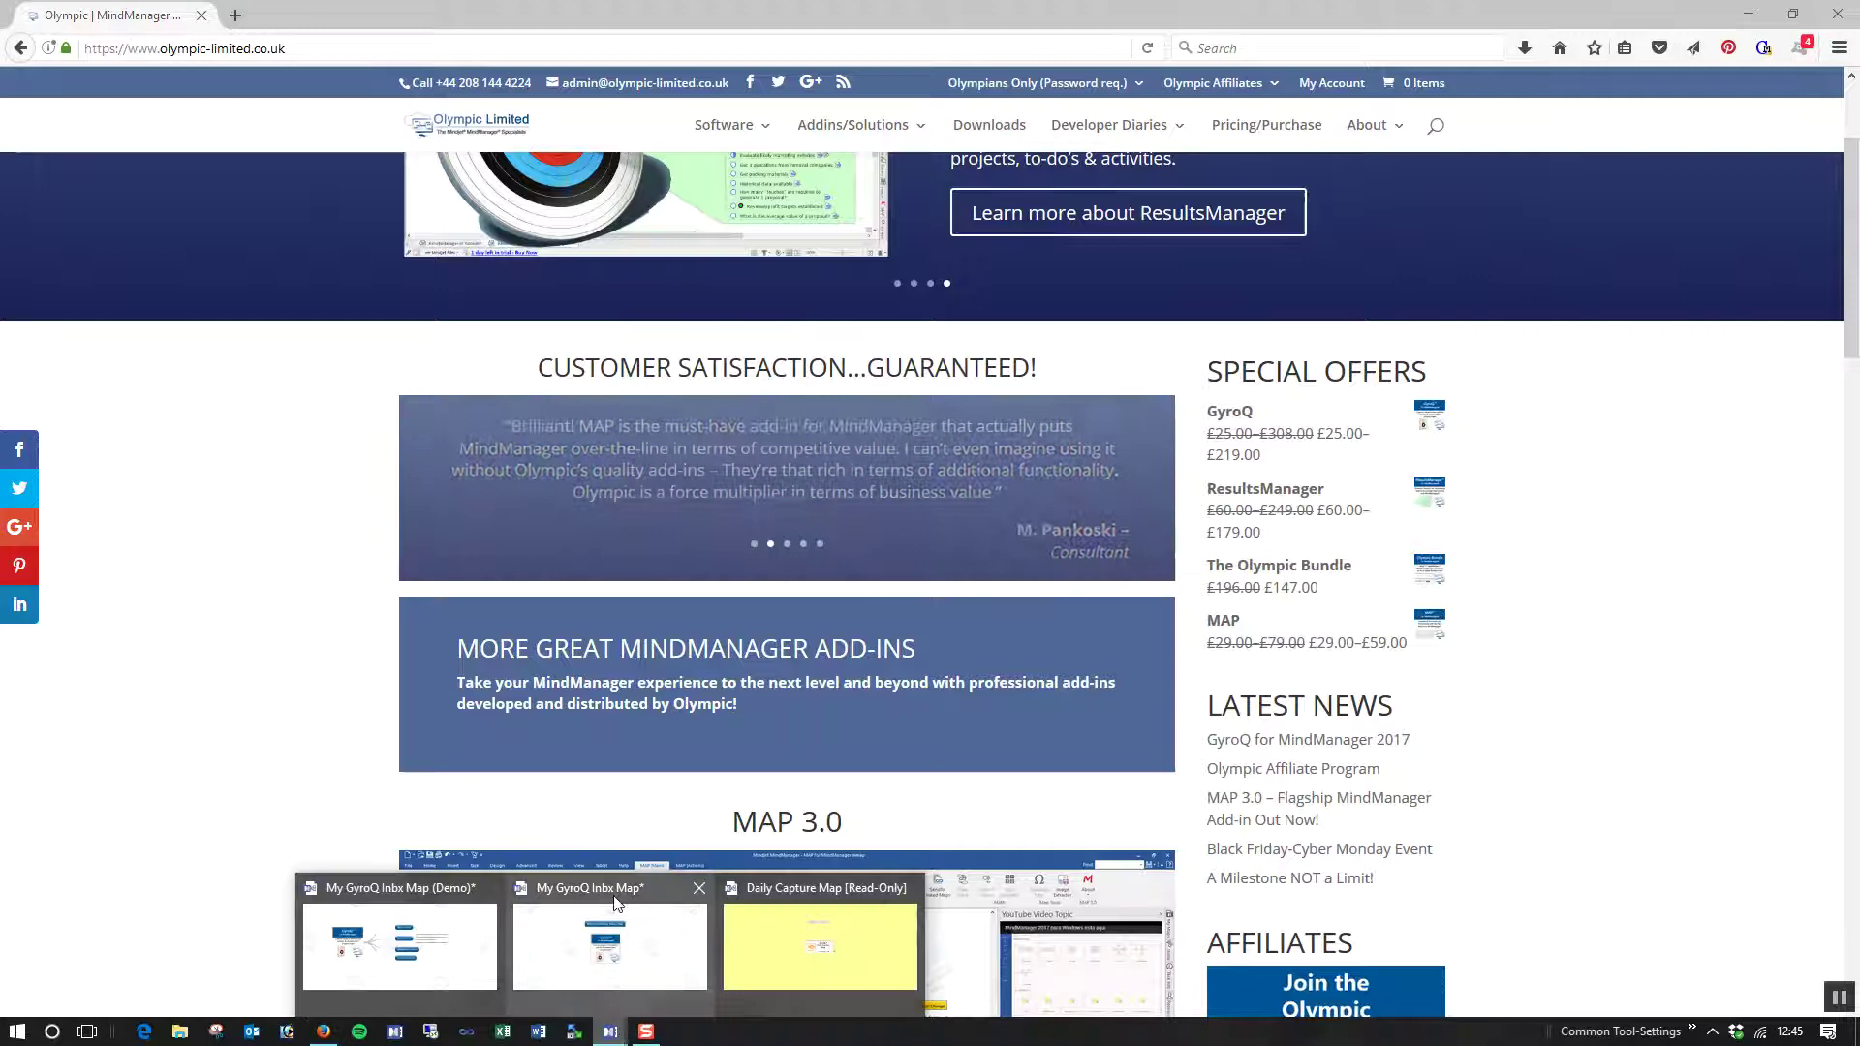
{"action": "left_click", "coordinate": [610, 940]}
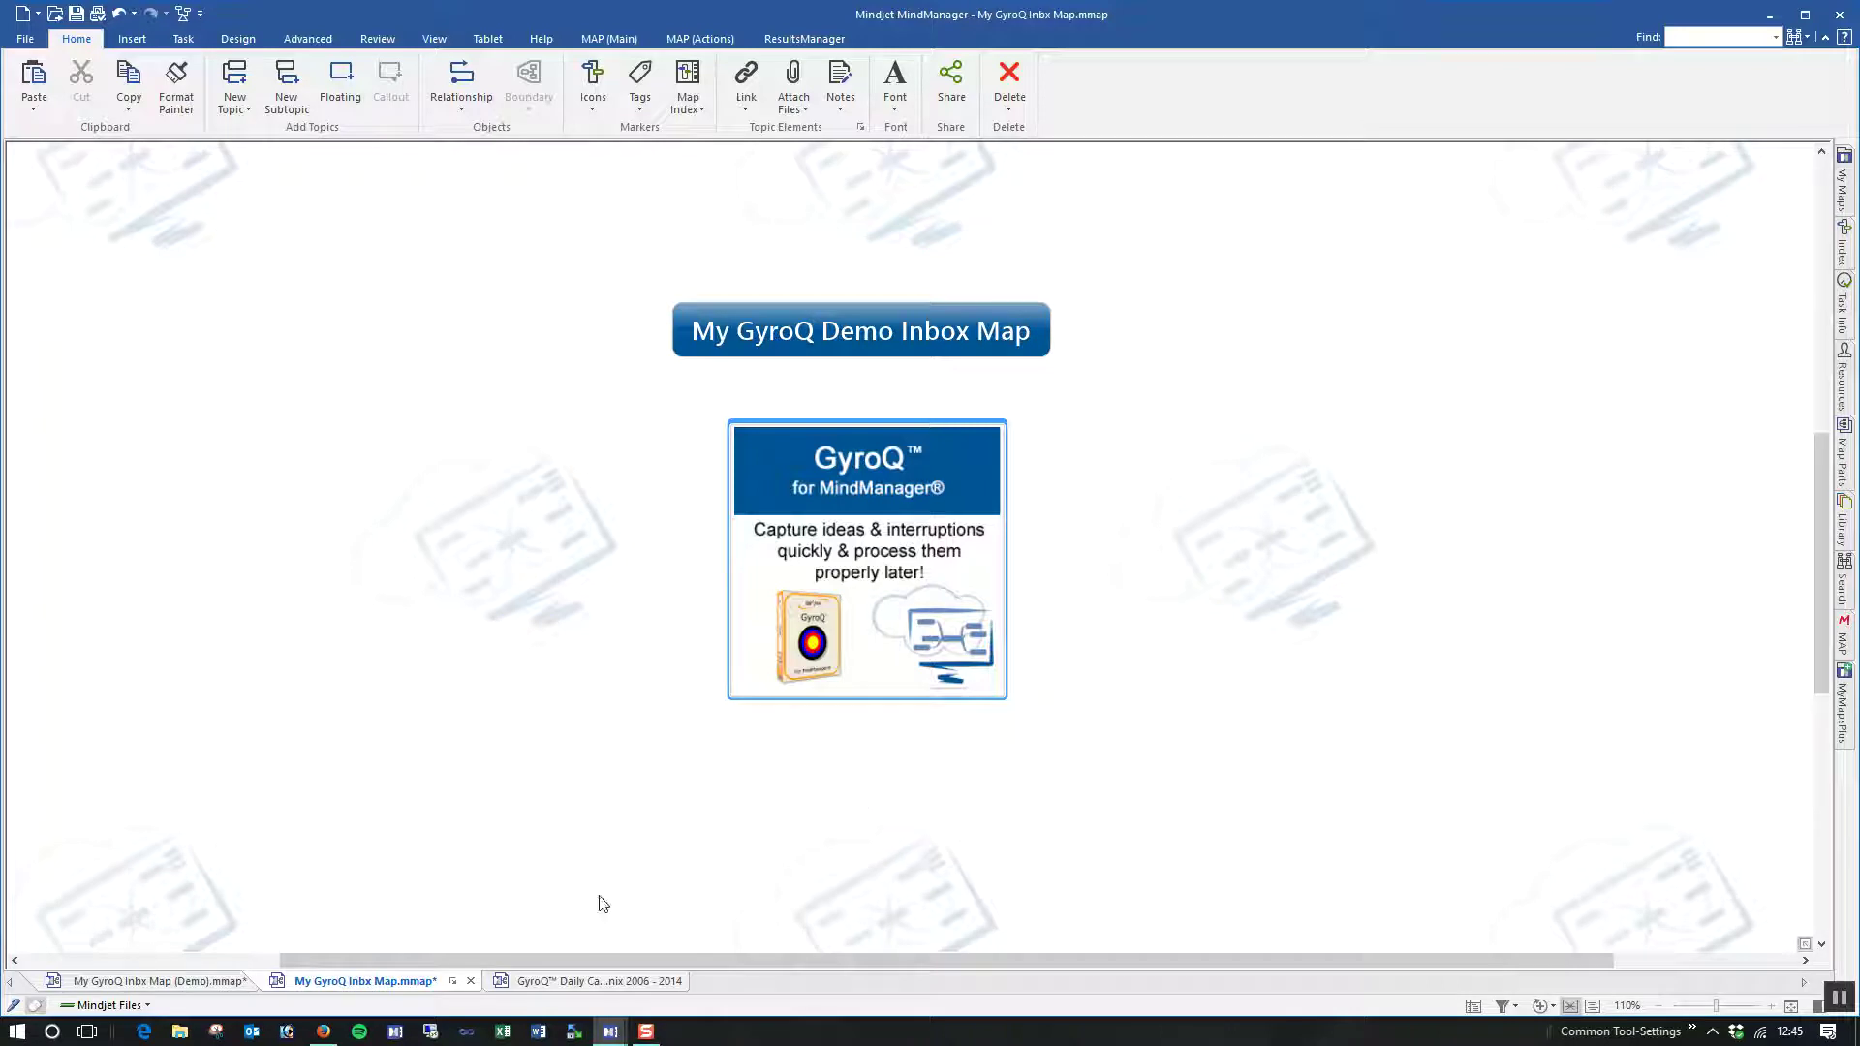
{"action": "left_click", "coordinate": [581, 981]}
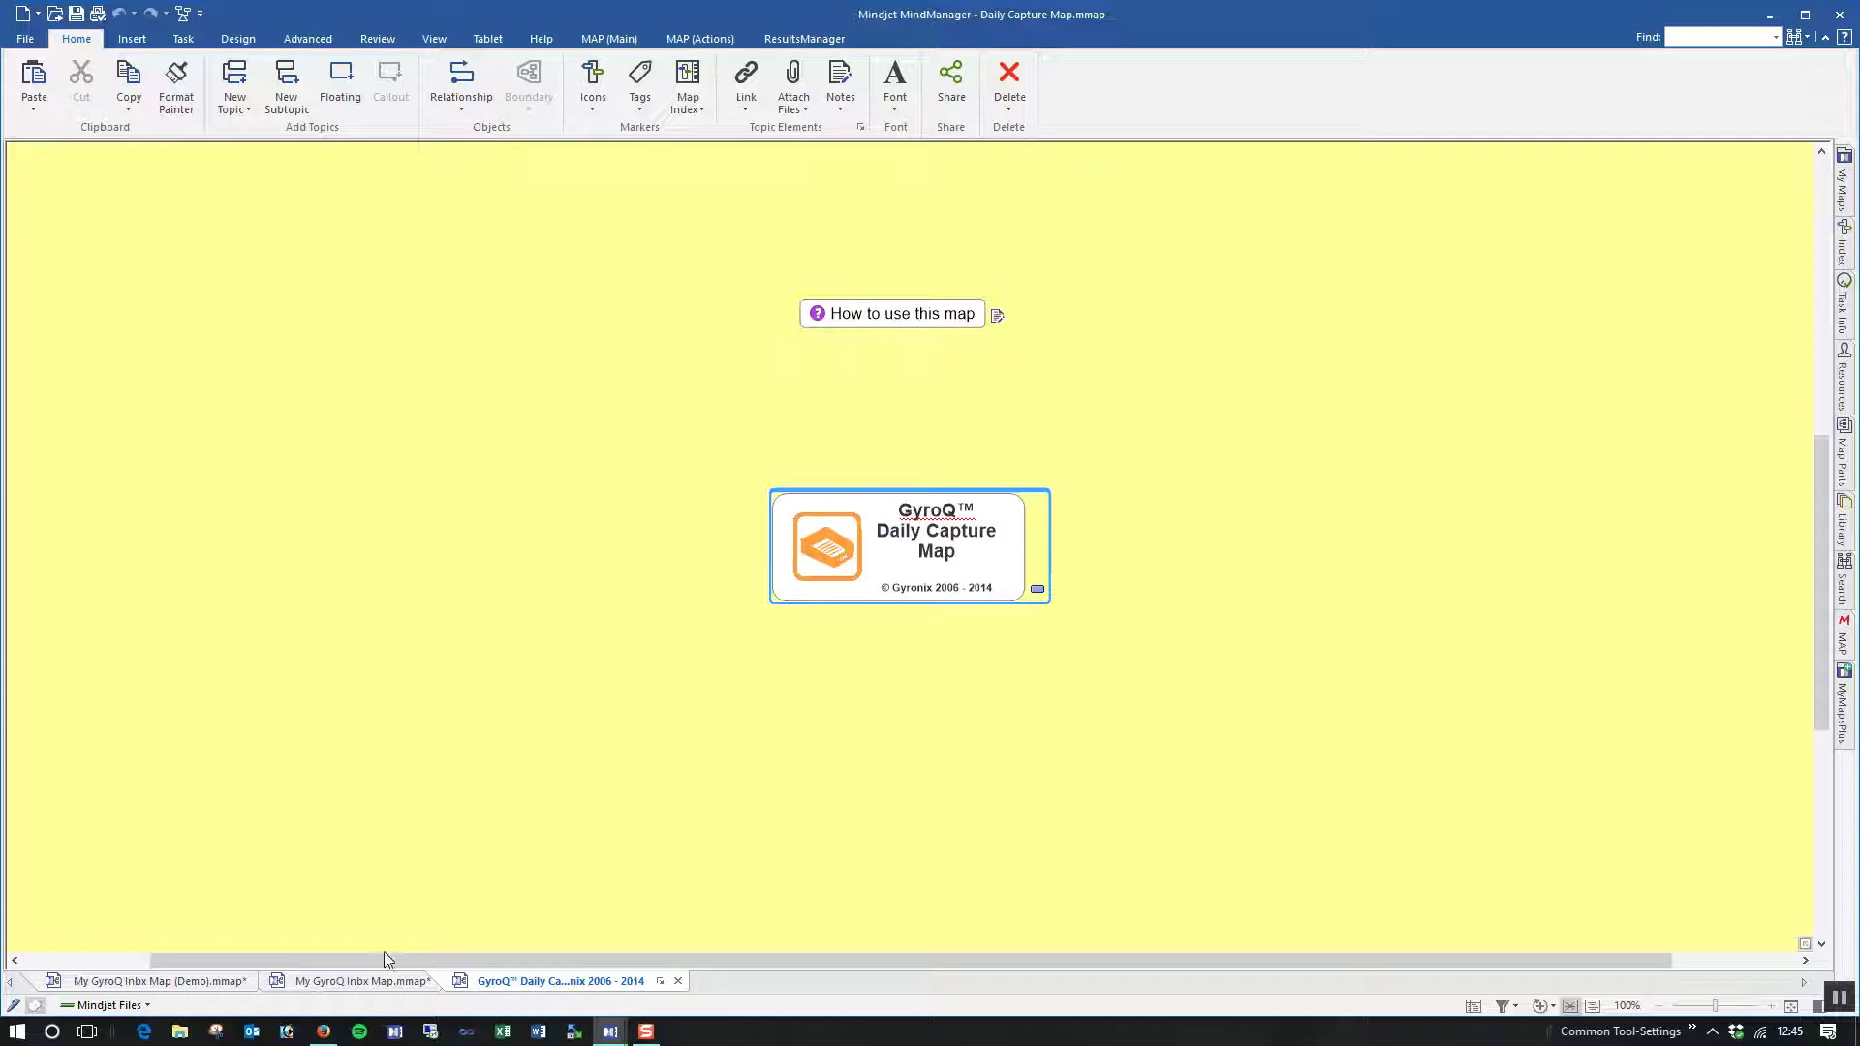
{"action": "left_click", "coordinate": [380, 982]}
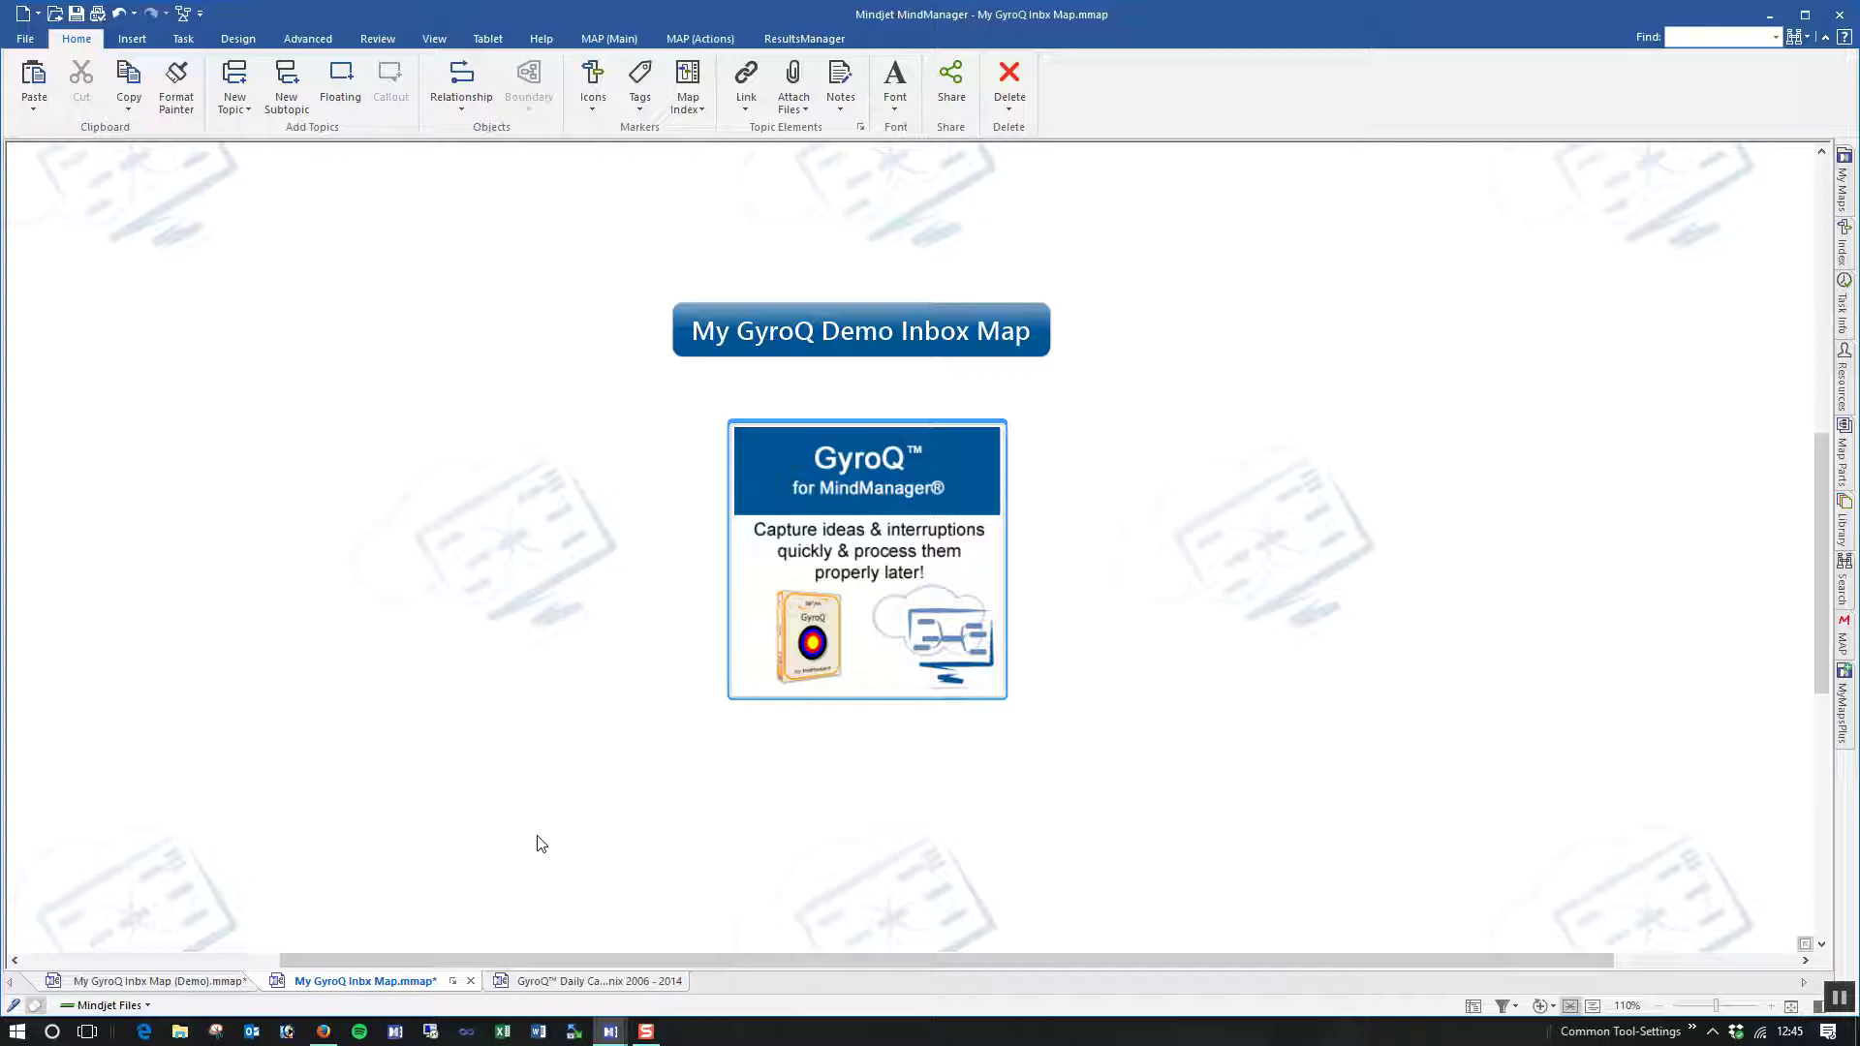
Step: Send the GyroQ queue into the inbox map under the 06/04/2017 and Project 1 topics
{"action": "key", "text": "ctrl+shift+q"}
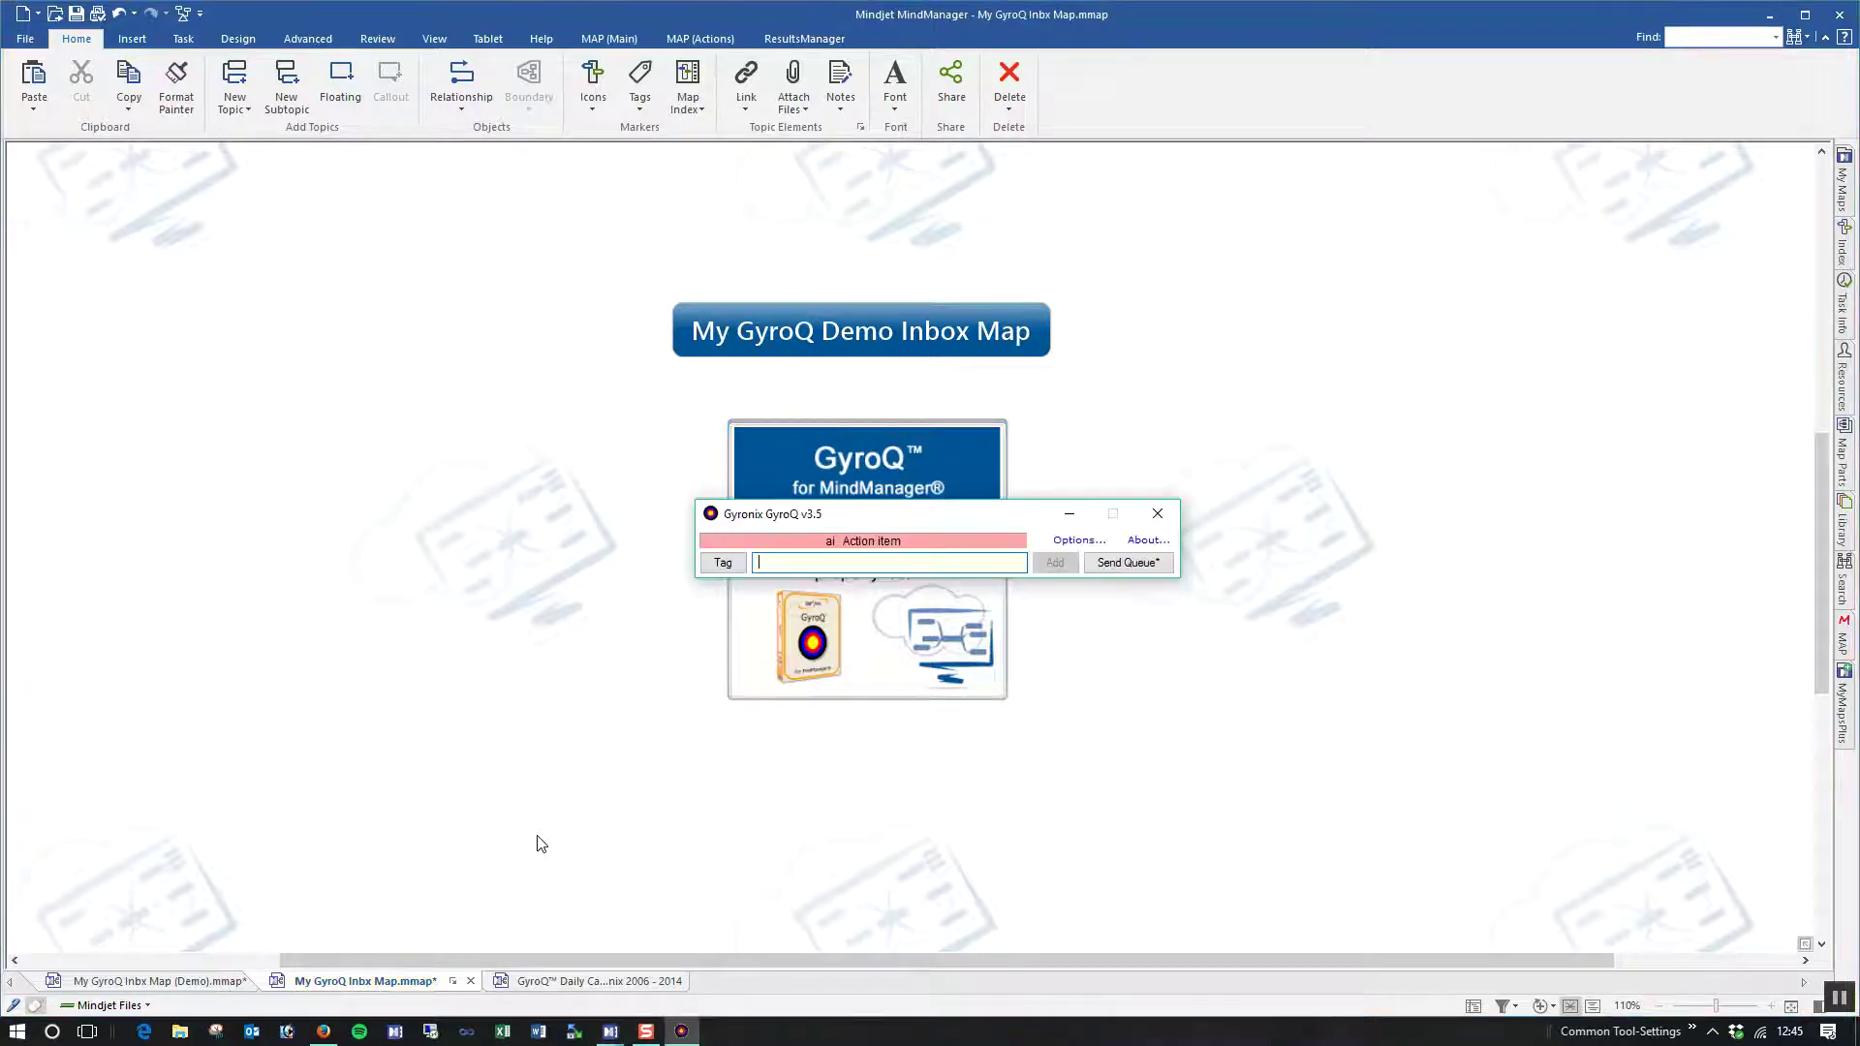
{"action": "left_click", "coordinate": [1126, 563]}
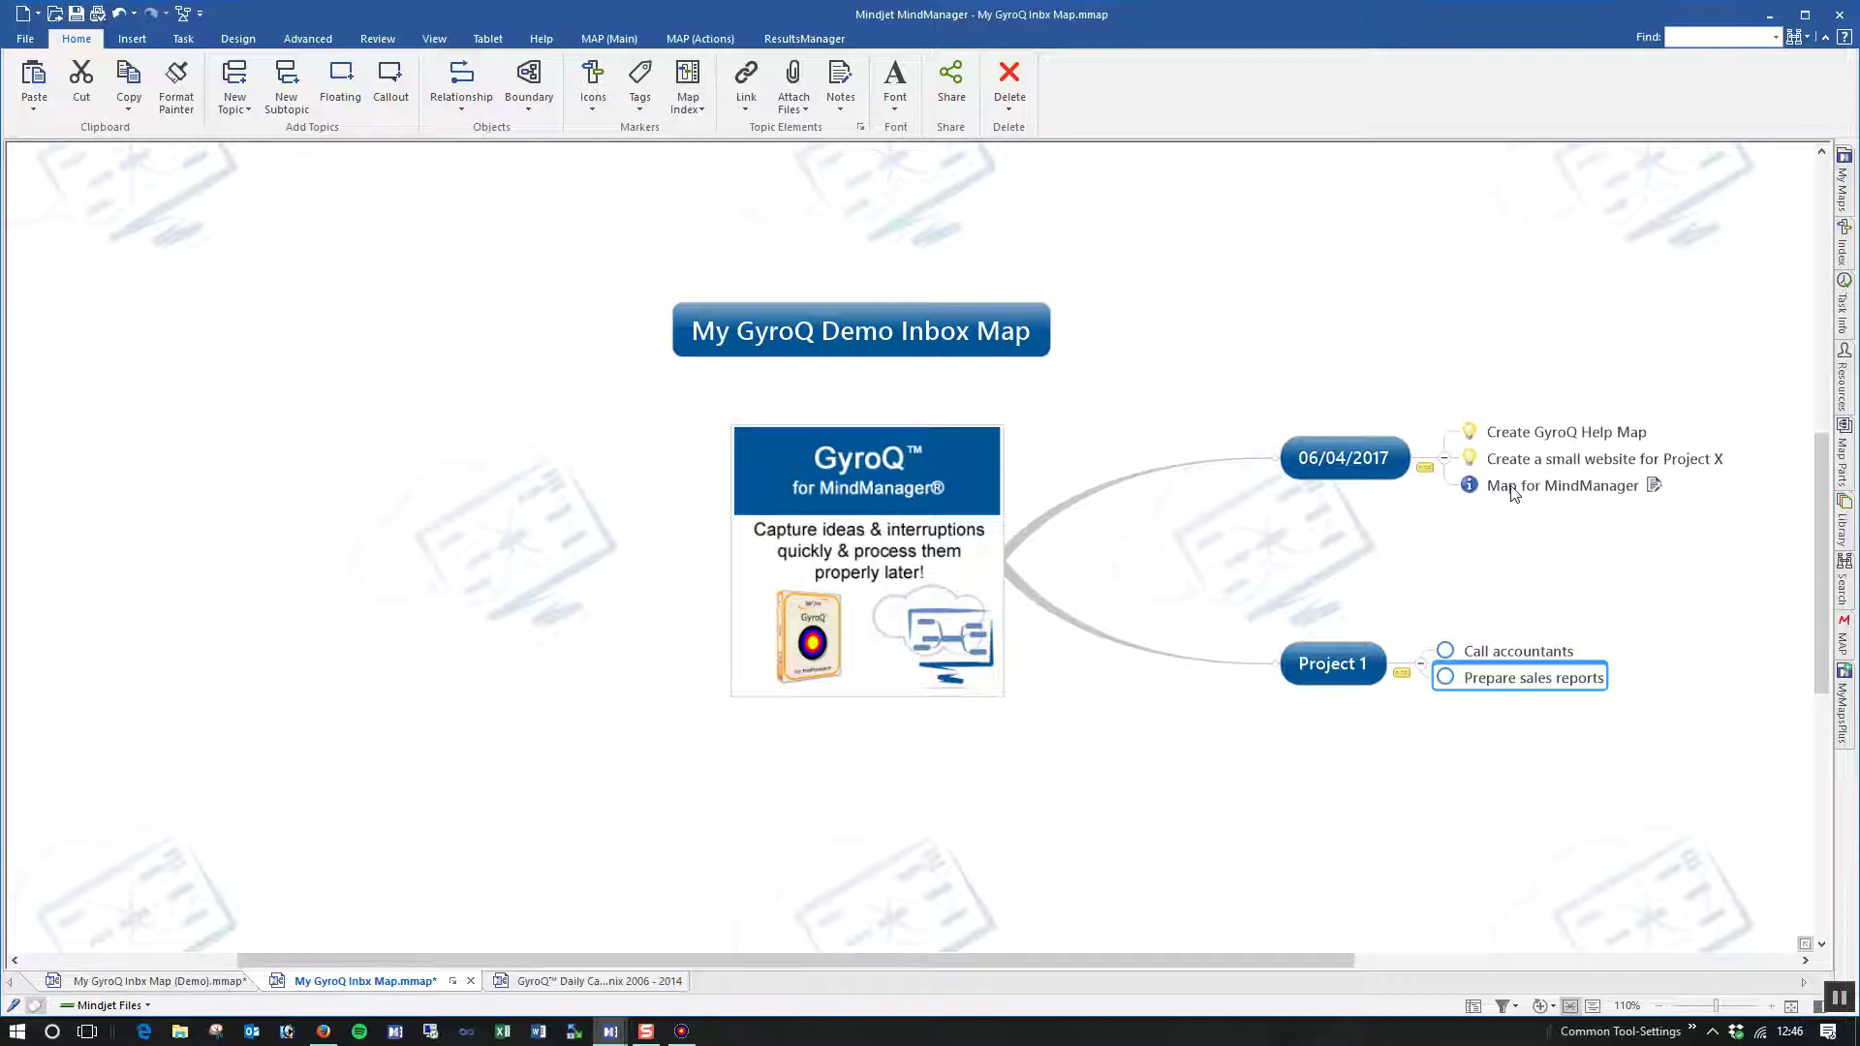
Step: On the My GyroQ Inbx Map (Demo) tab, collapse 'GyroQ in action' and expand 'MindManager Versions'
{"action": "mouse_move", "coordinate": [1654, 485]}
{"action": "left_click", "coordinate": [159, 981]}
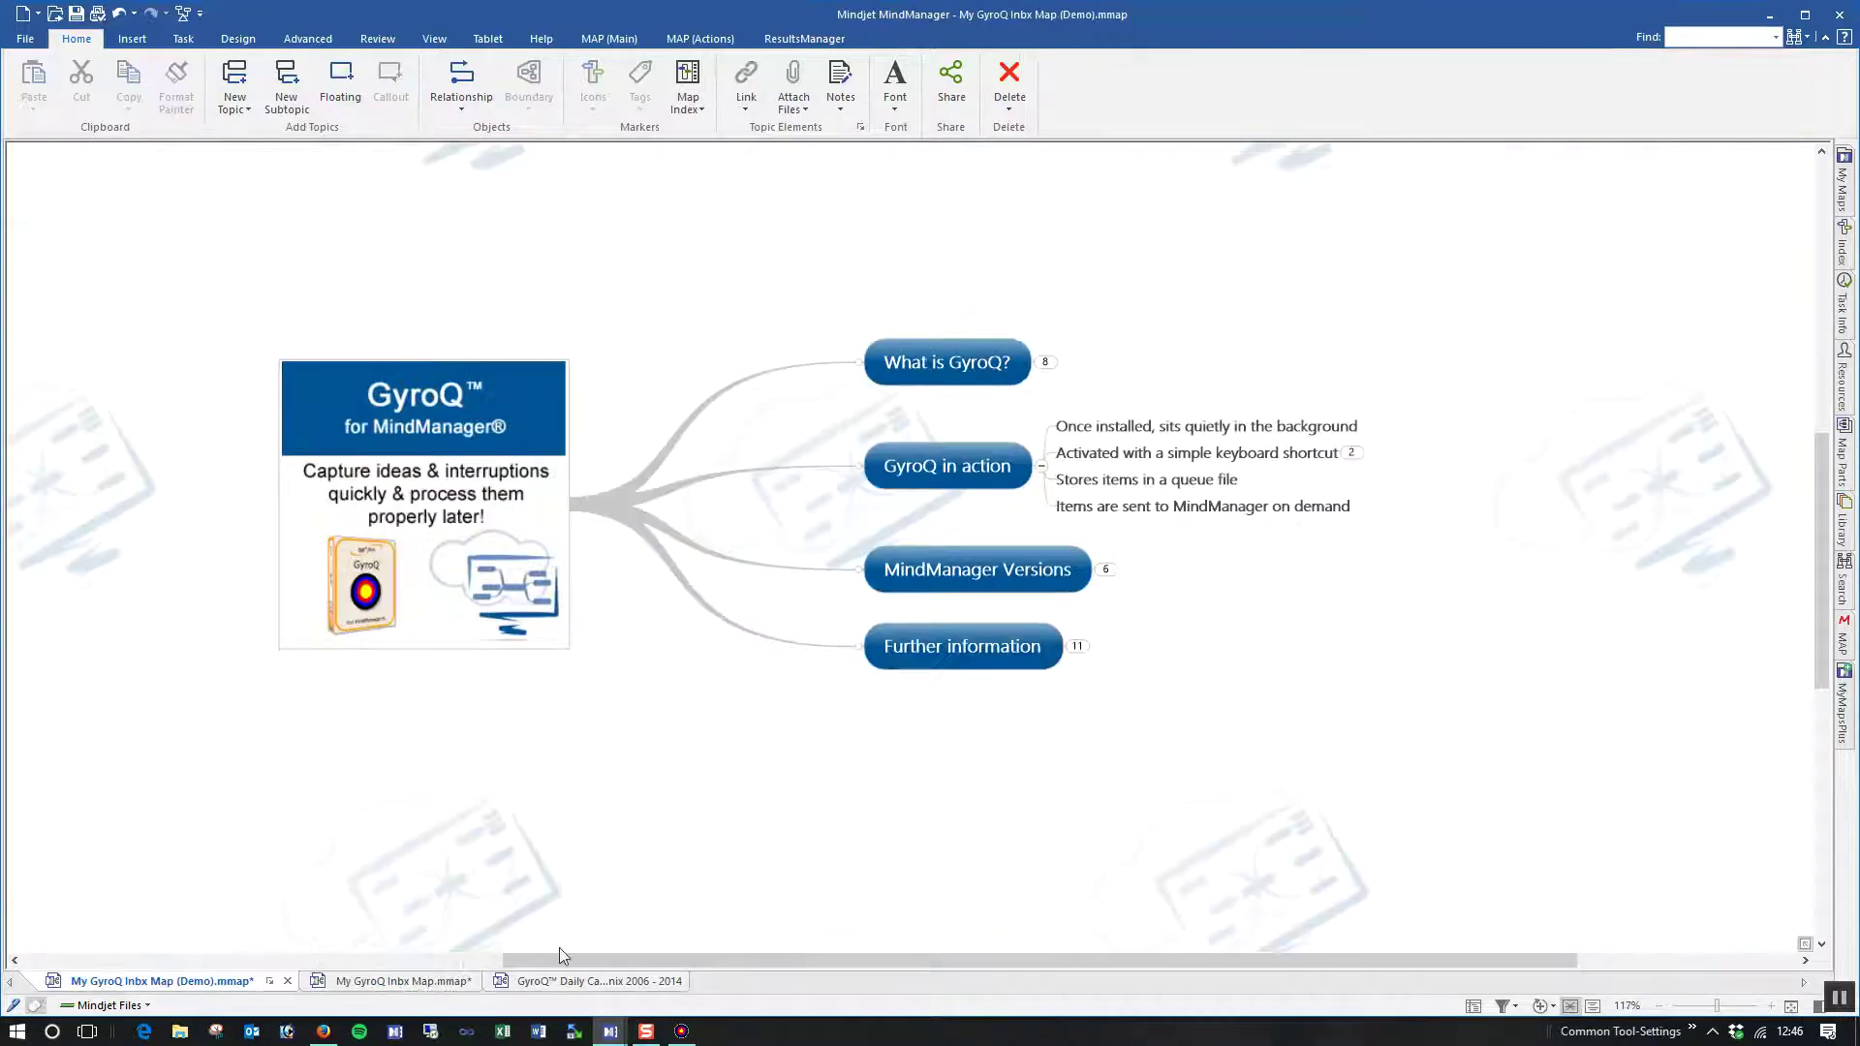
{"action": "left_click", "coordinate": [1042, 465]}
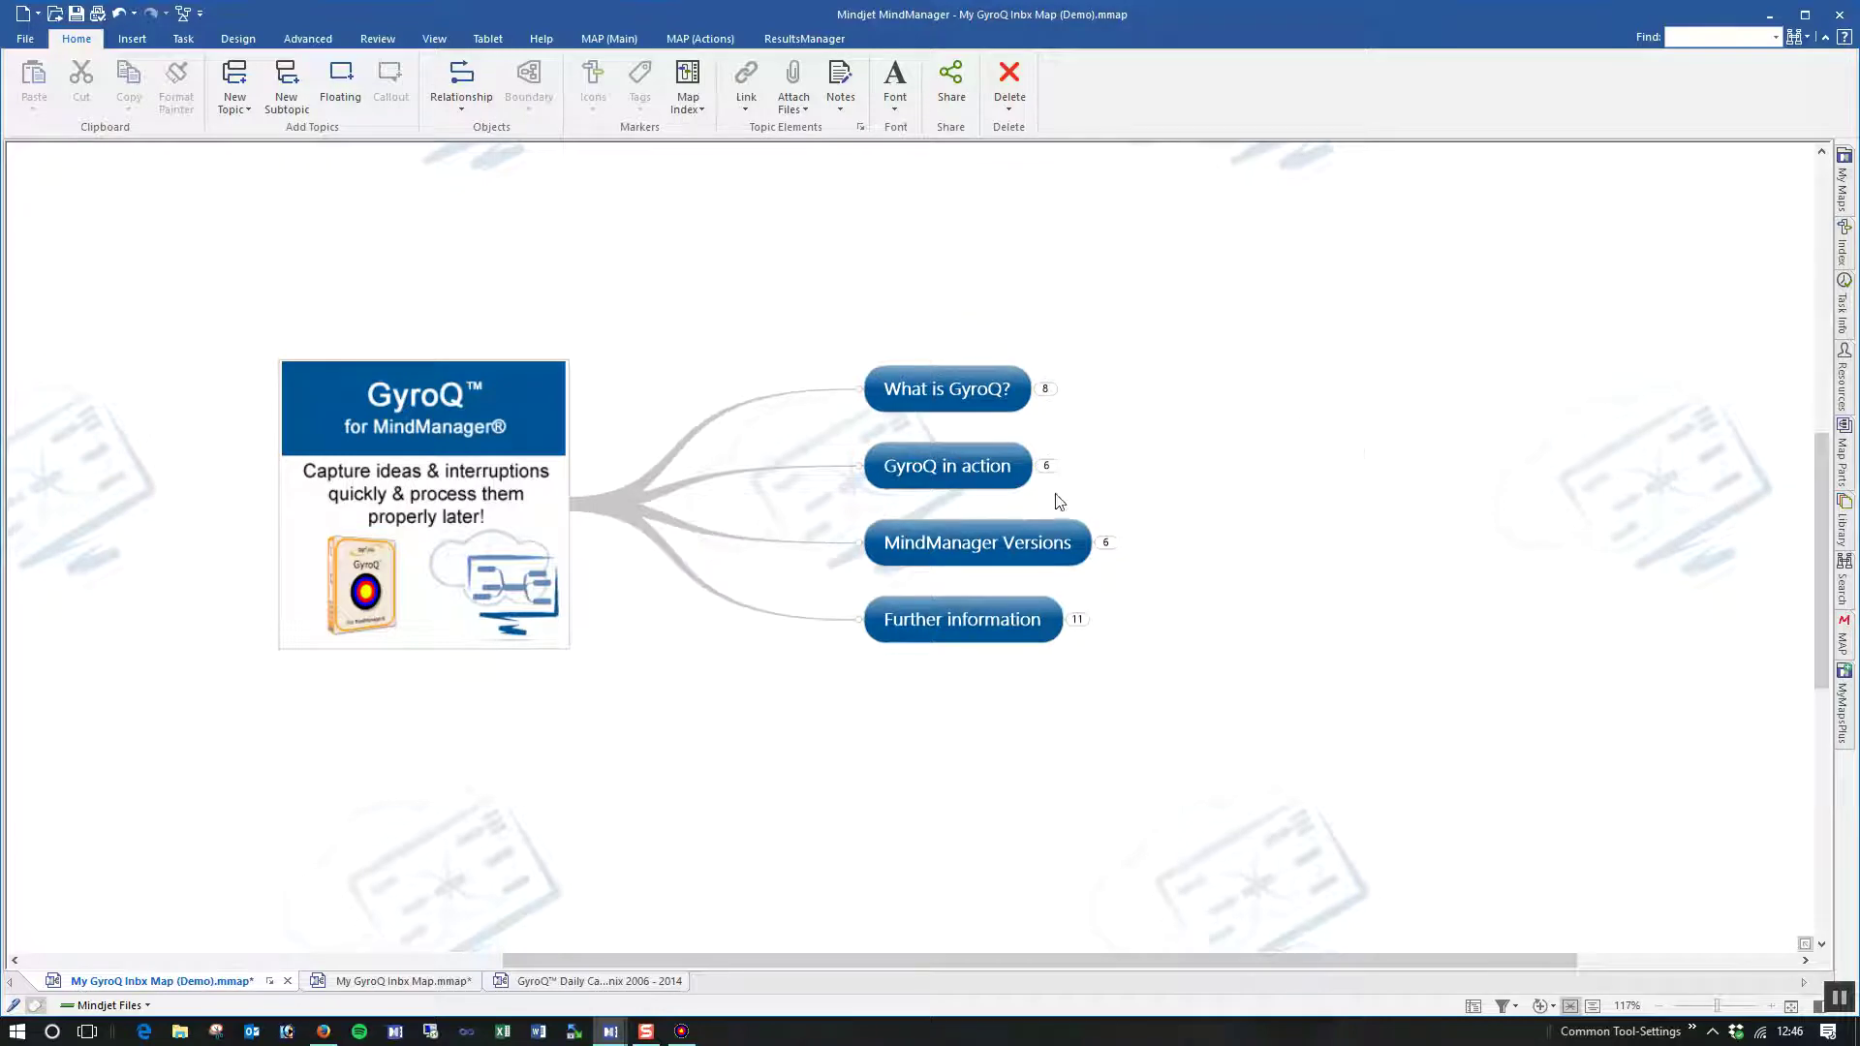
{"action": "left_click", "coordinate": [1104, 541]}
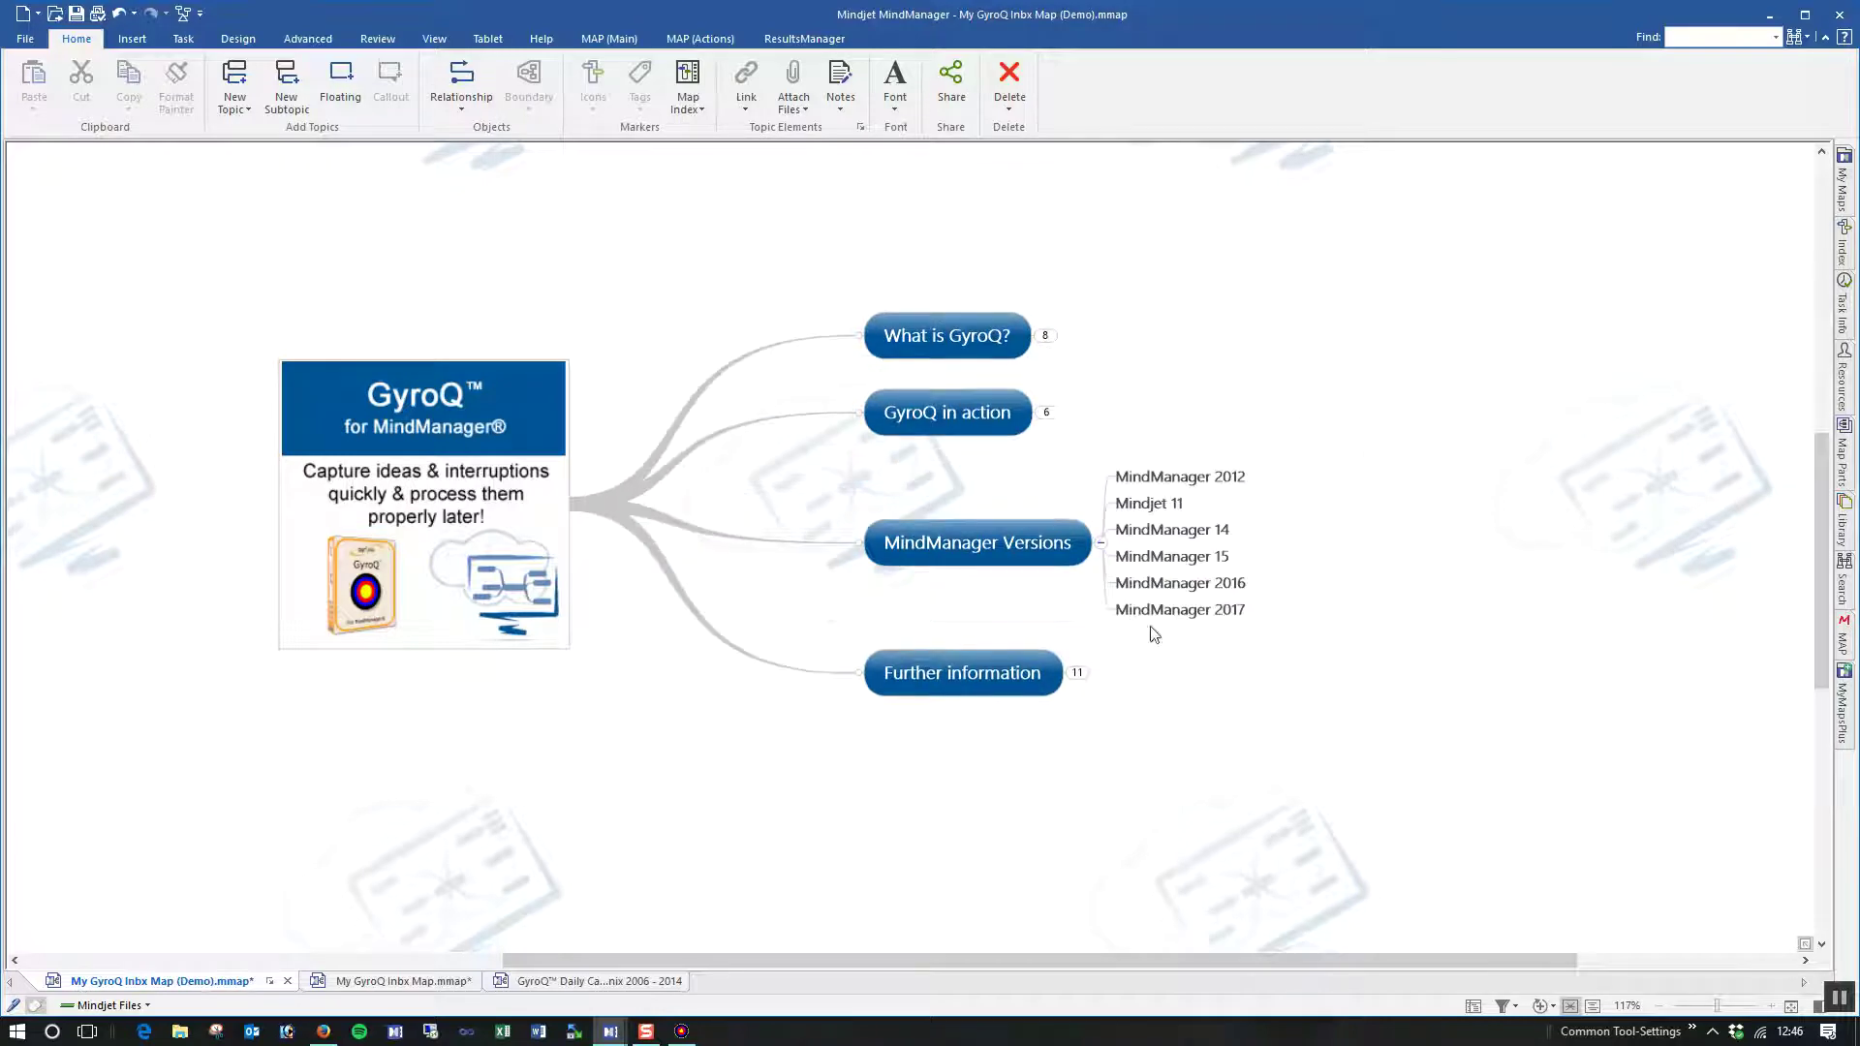
Step: Collapse MindManager Versions and expand Further information and Download to show the 14 day trial and Pro edition
{"action": "left_click", "coordinate": [1102, 543]}
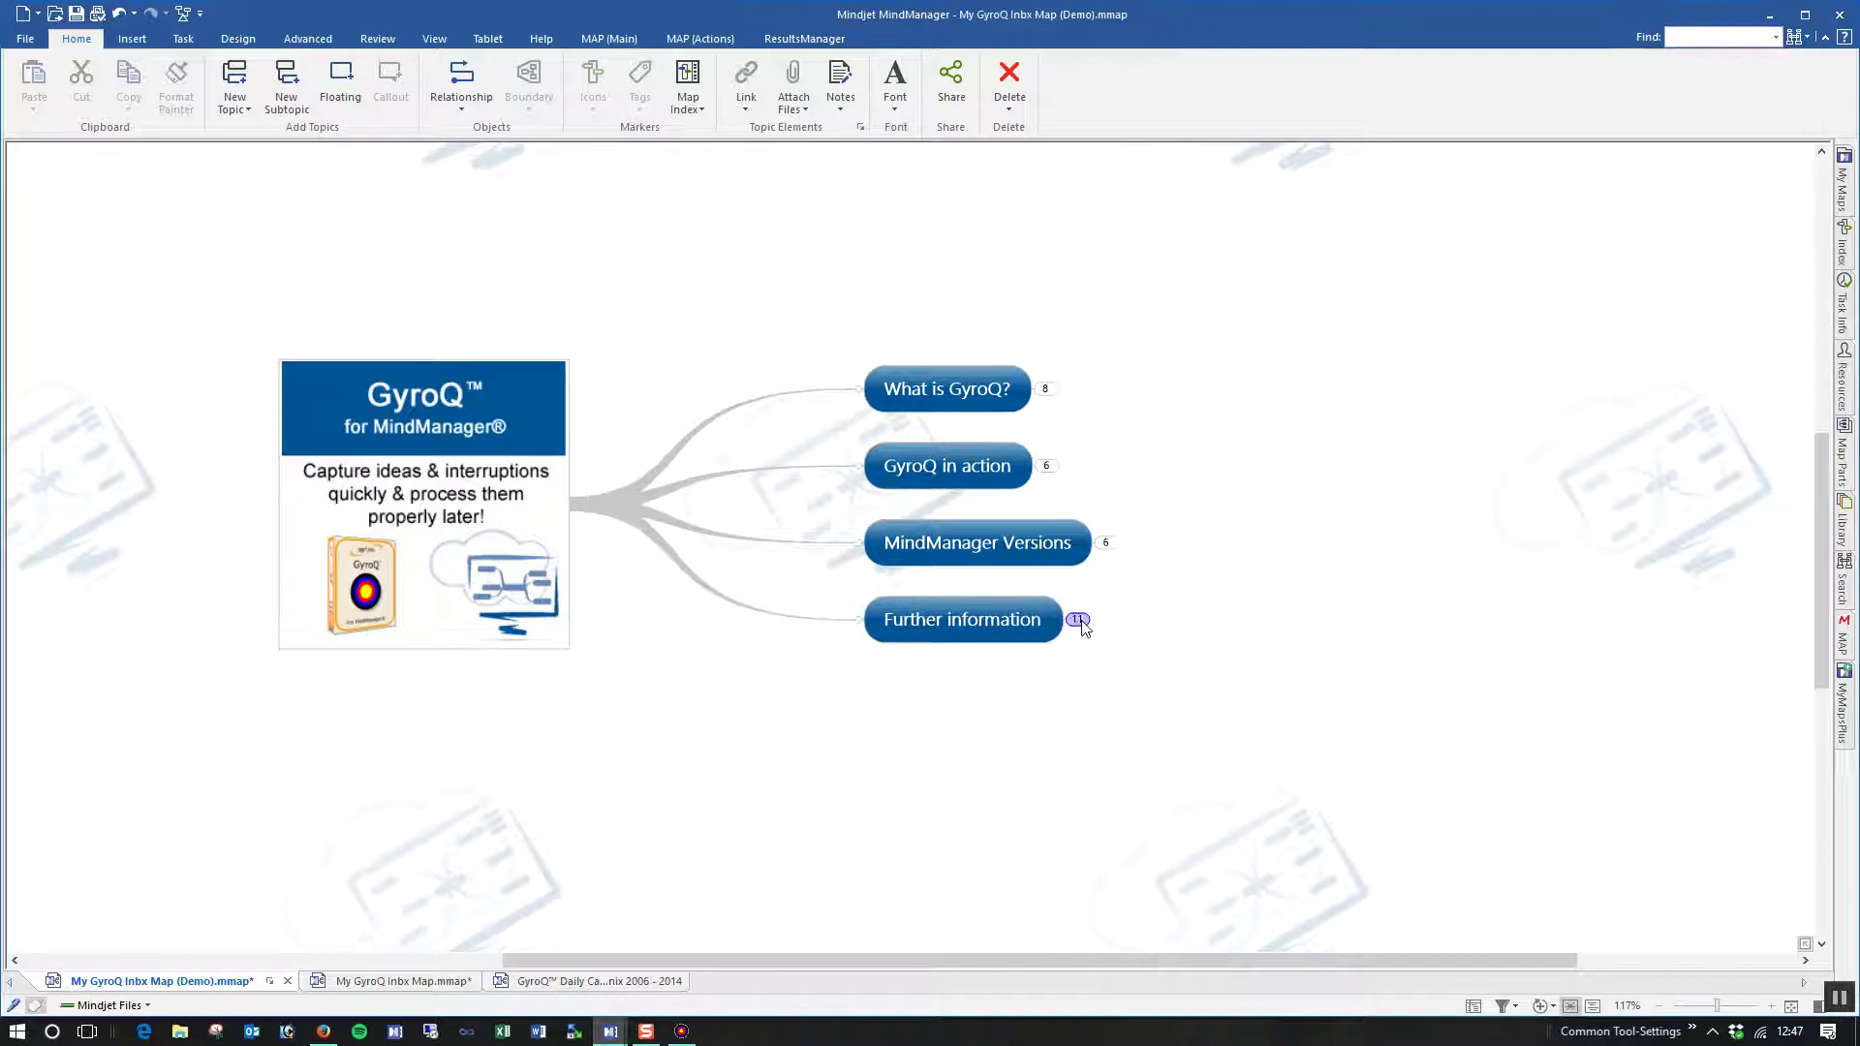
{"action": "left_click", "coordinate": [1075, 619]}
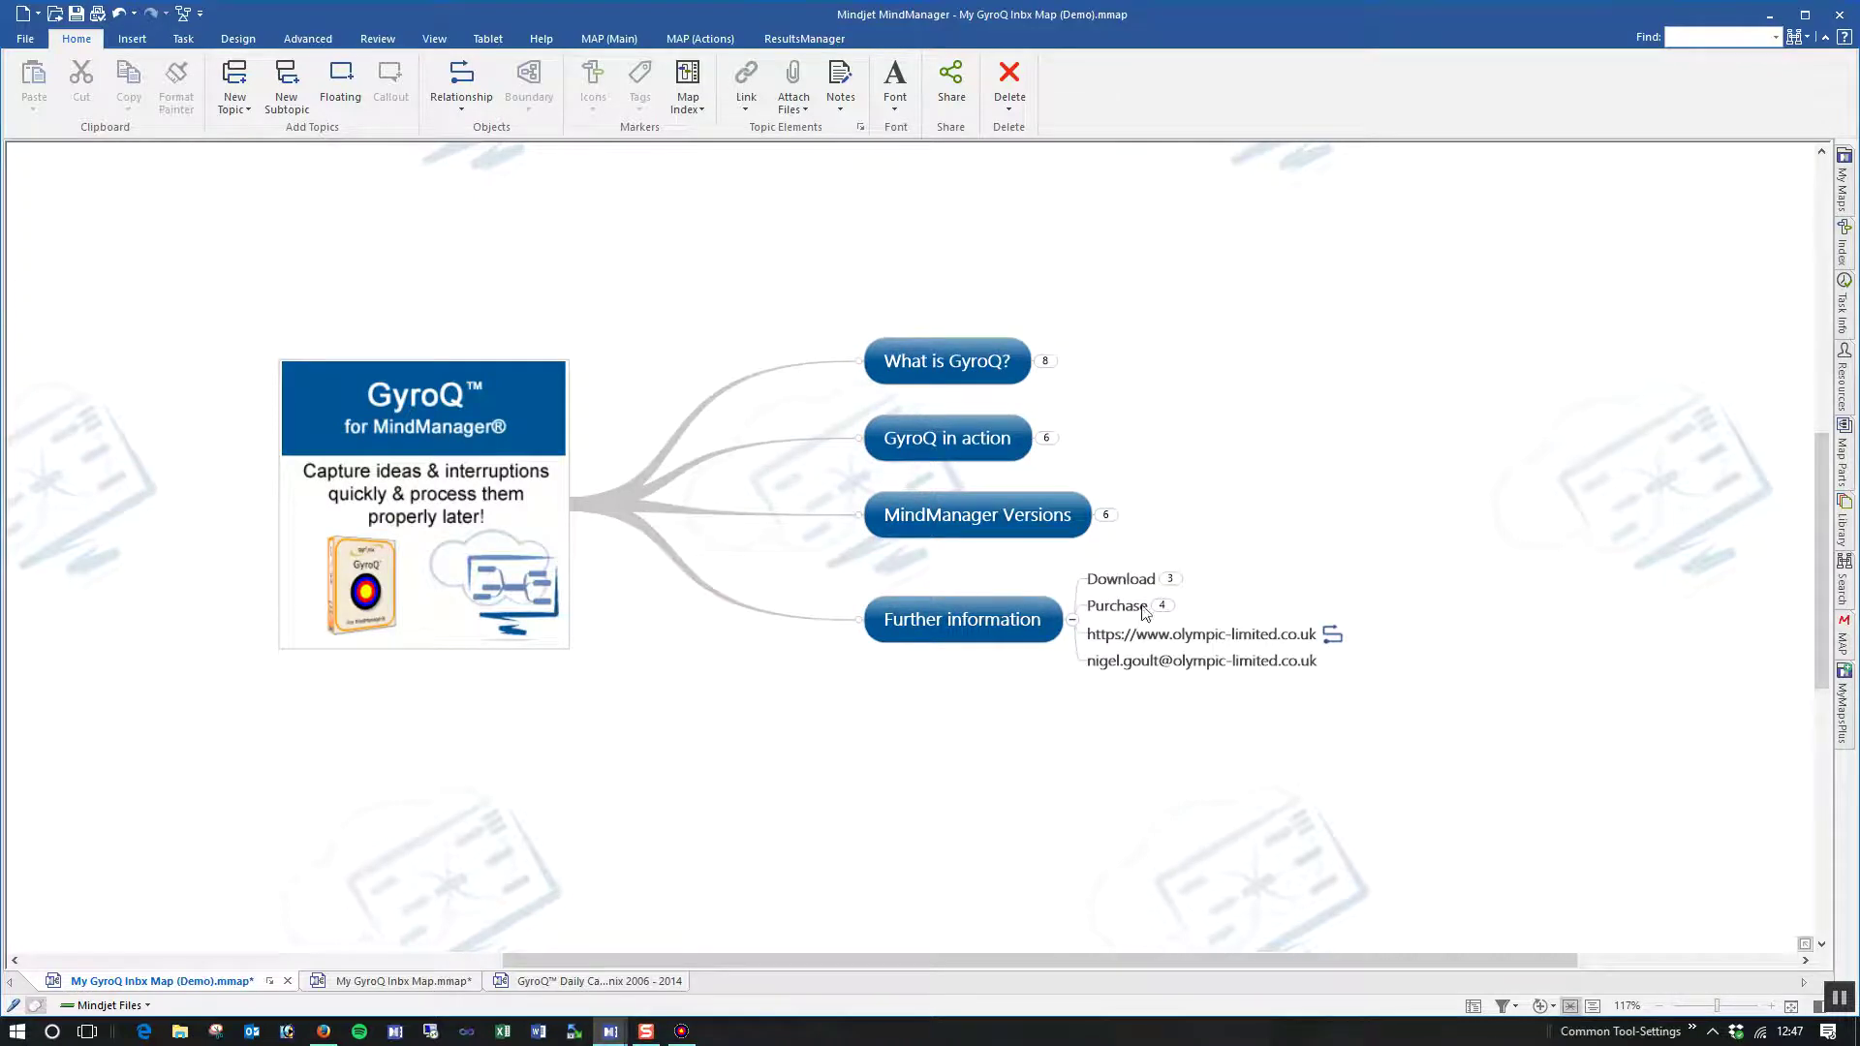
{"action": "left_click", "coordinate": [1169, 579]}
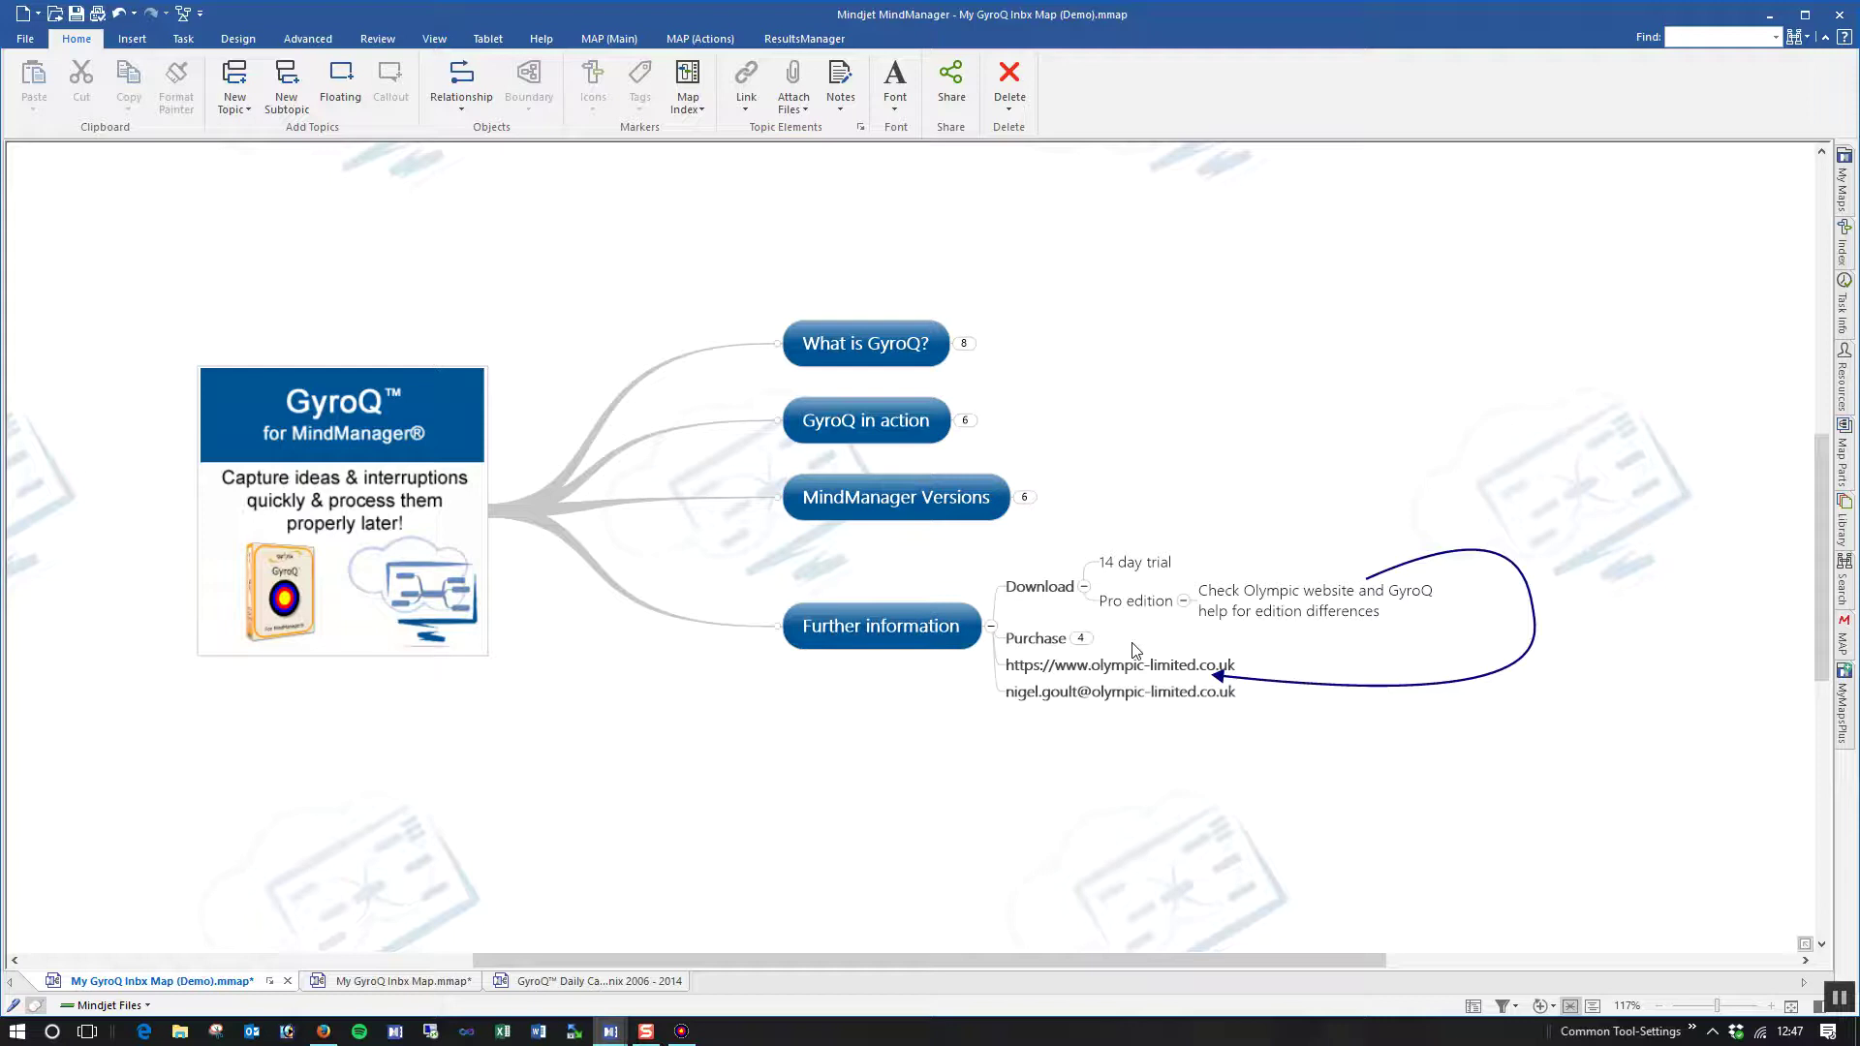
Step: Expand Purchase to list GyroQ Pro £59, GyroQ Essentials £35 and GyroQ Pro Upg. £25
{"action": "left_click", "coordinate": [1080, 637]}
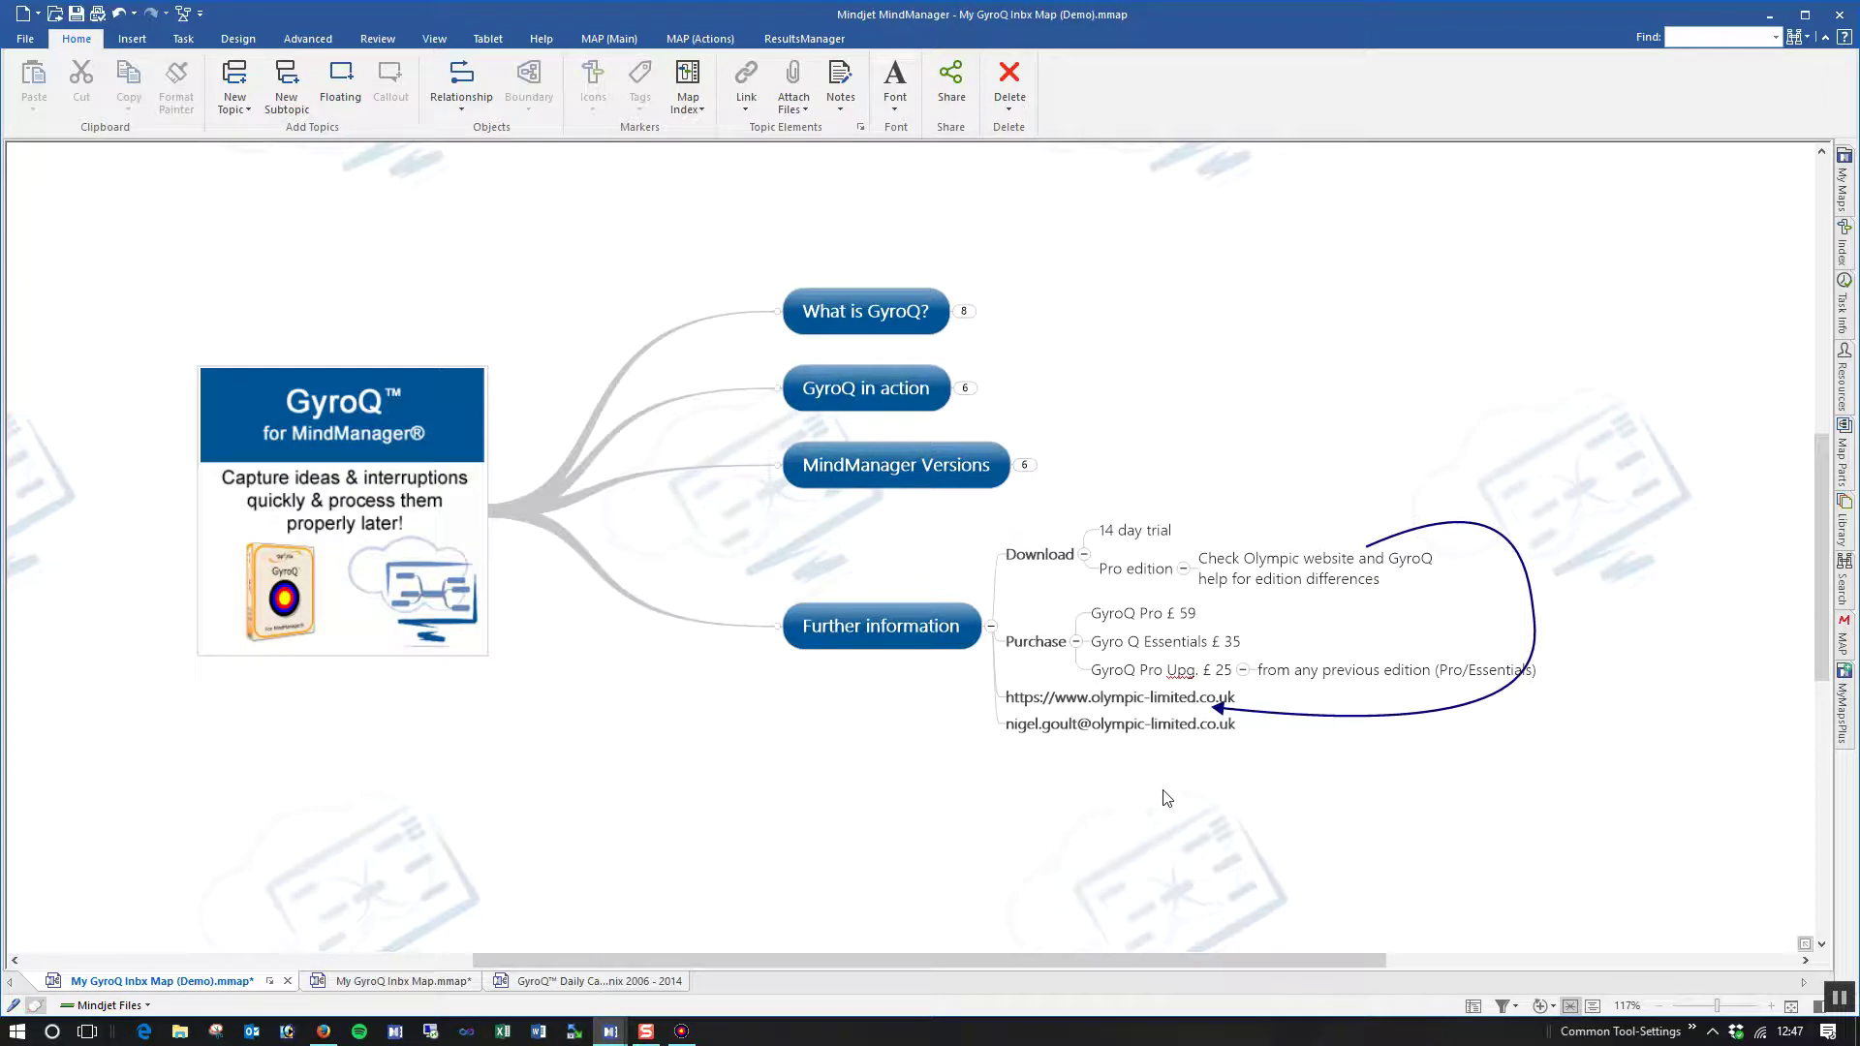